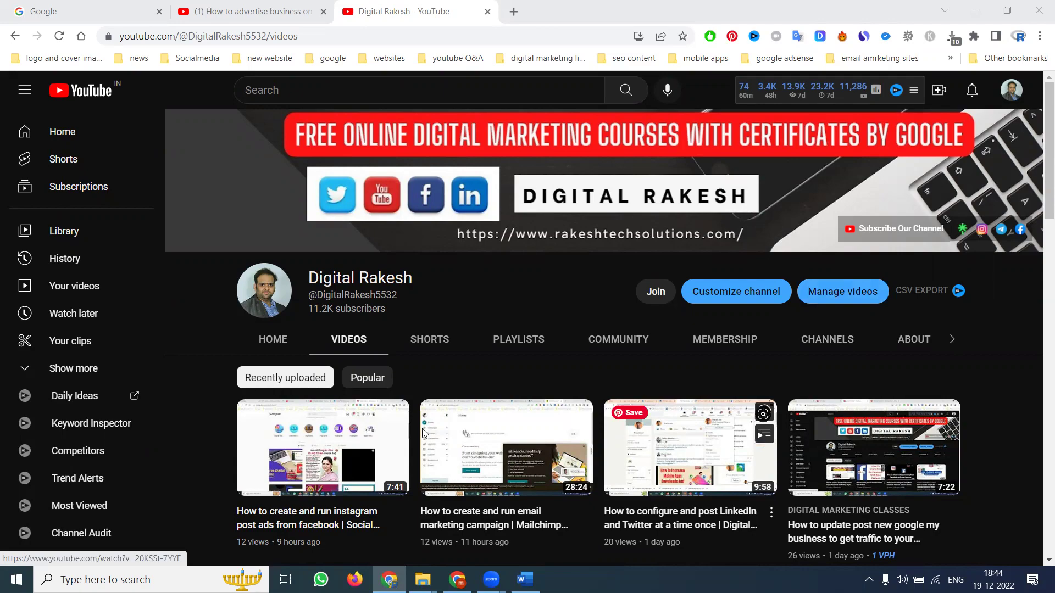
Step: Switch to the Myra swimming pool website and open the Puppalaguda indoor pool page from its services
{"action": "key", "text": "alt+Tab"}
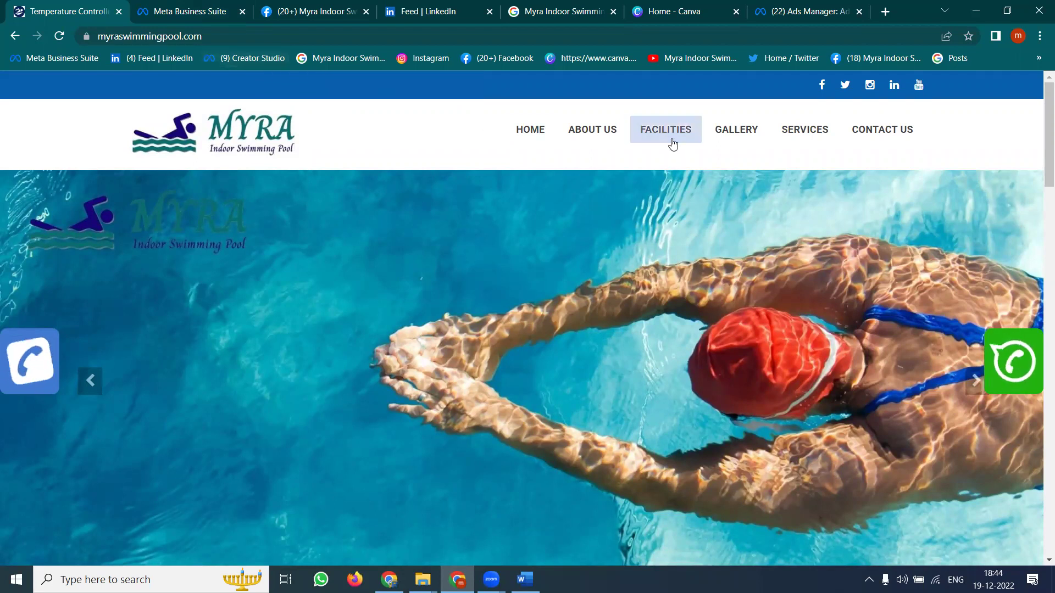
{"action": "left_click", "coordinate": [803, 130]}
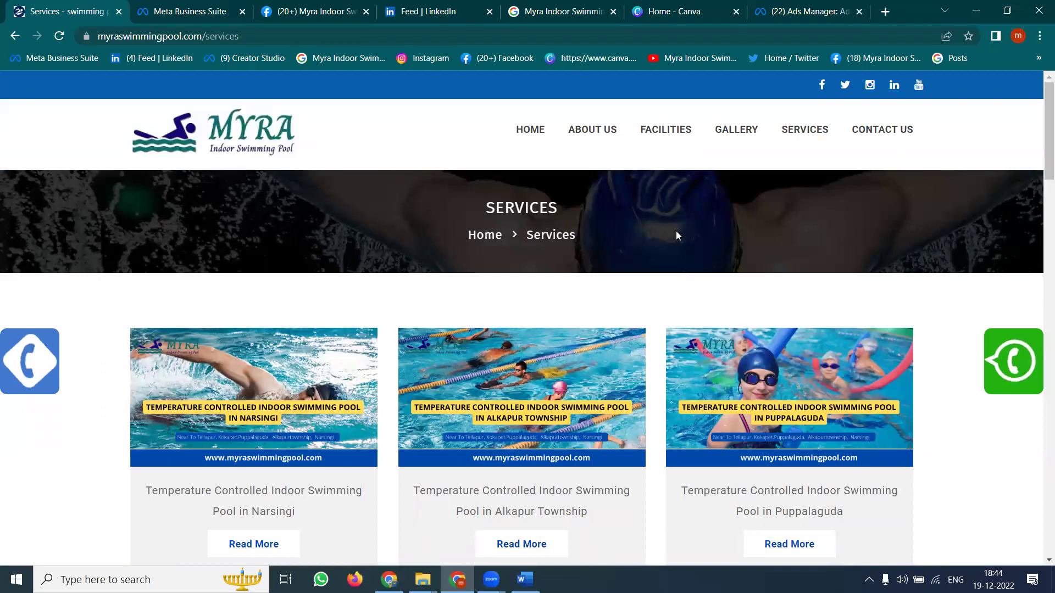
{"action": "scroll", "coordinate": [410, 260], "scroll_direction": "down", "scroll_amount": 3}
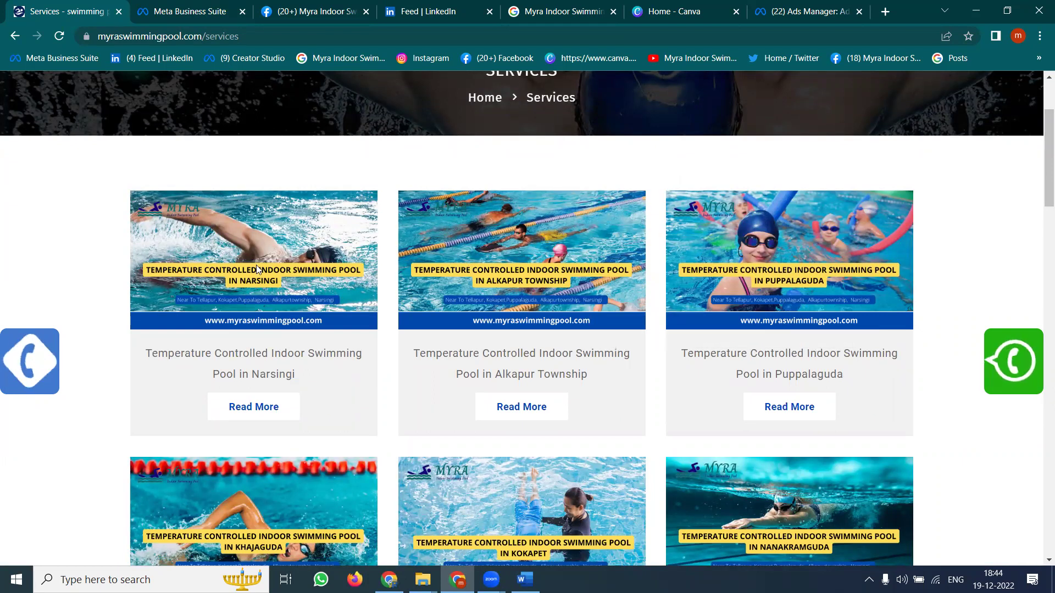
{"action": "scroll", "coordinate": [252, 270], "scroll_direction": "down", "scroll_amount": 4}
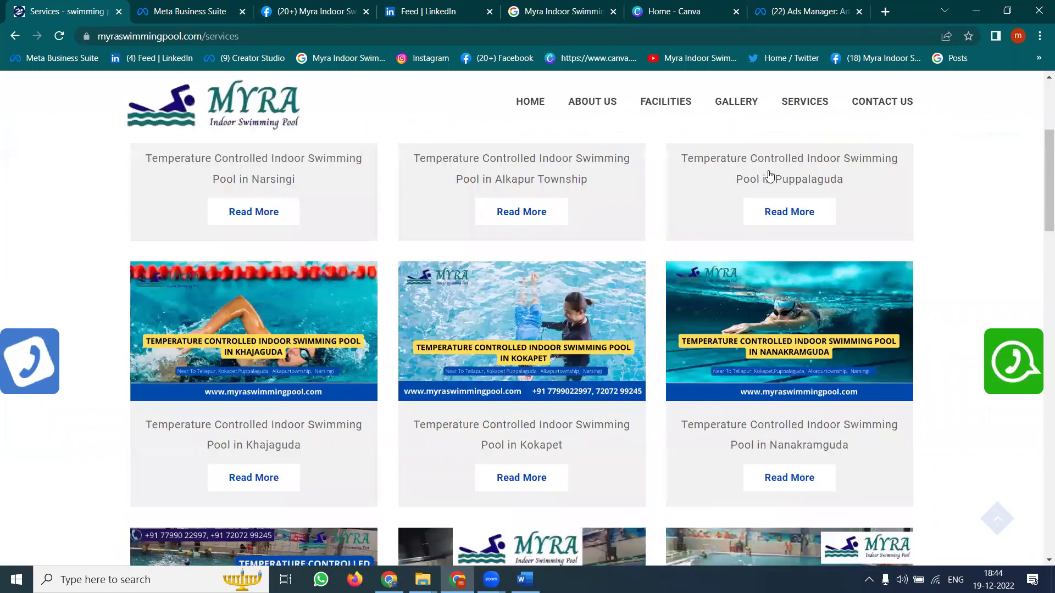
{"action": "left_click", "coordinate": [772, 171]}
Step: Open Instagram in a new browser tab and close the LinkedIn, Google listing and Ads Manager tabs
{"action": "left_click", "coordinate": [266, 7]}
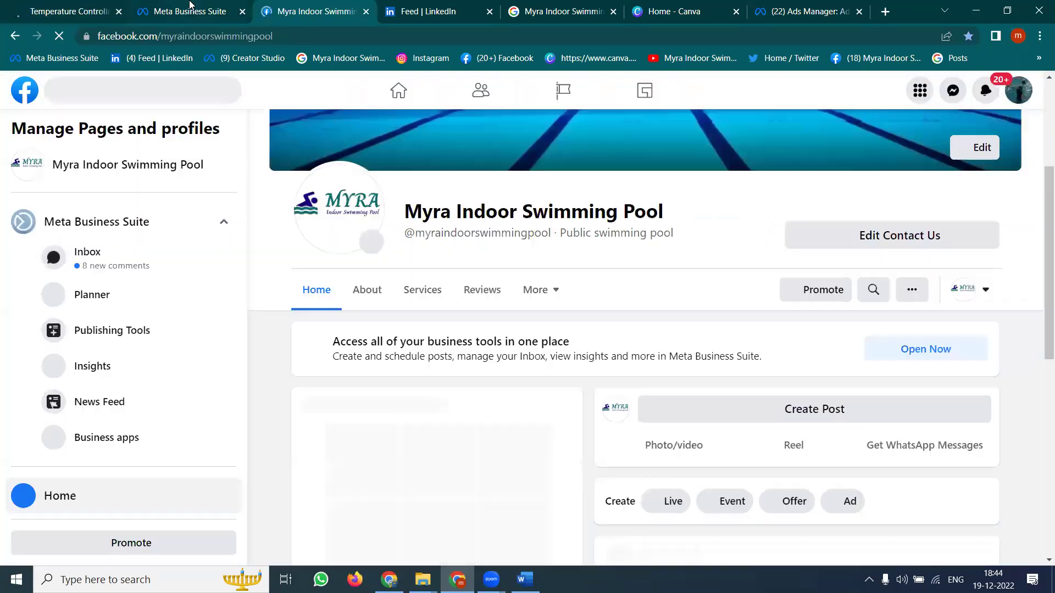
{"action": "left_click", "coordinate": [190, 6]}
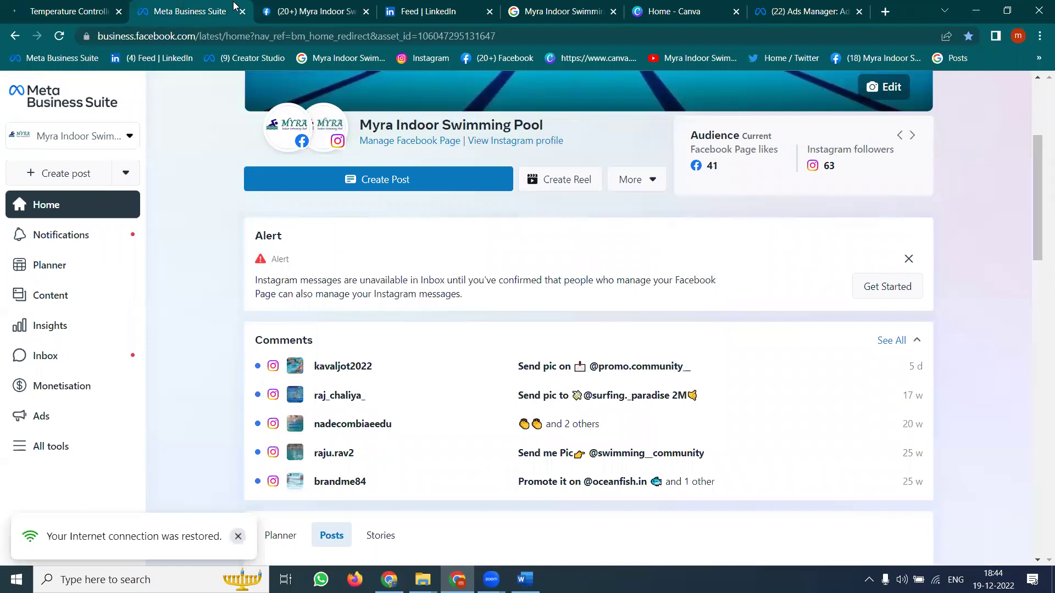
{"action": "left_click", "coordinate": [293, 6]}
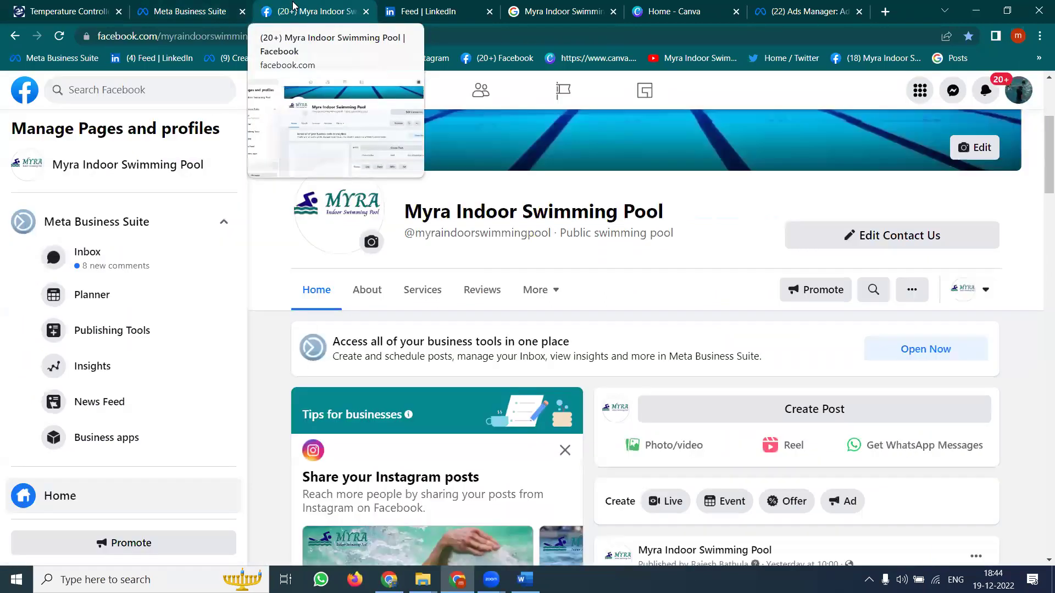
{"action": "left_click", "coordinate": [883, 12]}
{"action": "left_click", "coordinate": [425, 60]}
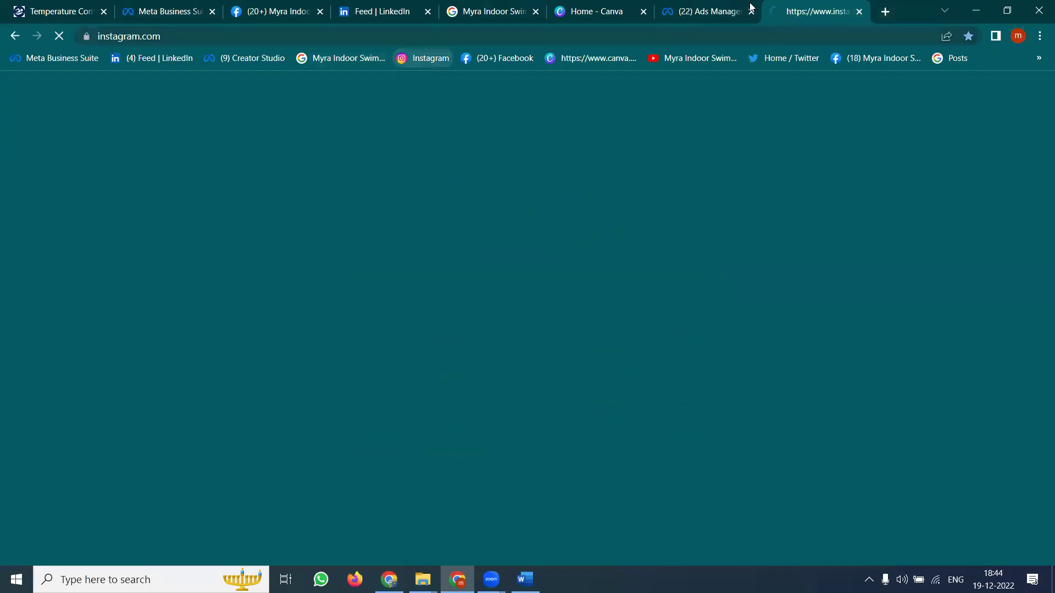
{"action": "left_click_drag", "start_coordinate": [728, 12], "coordinate": [406, 12]}
{"action": "left_click", "coordinate": [535, 13]}
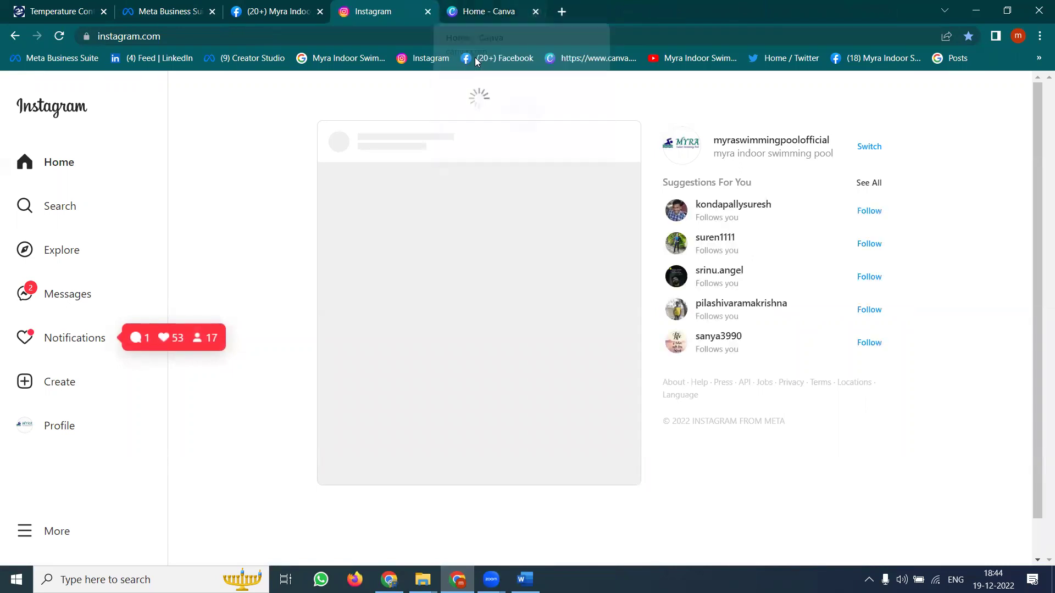
Step: Examine the posts and reels published on the Myra Indoor Swimming Pool Facebook page
{"action": "left_click", "coordinate": [275, 13]}
{"action": "scroll", "coordinate": [423, 268], "scroll_direction": "down", "scroll_amount": 2}
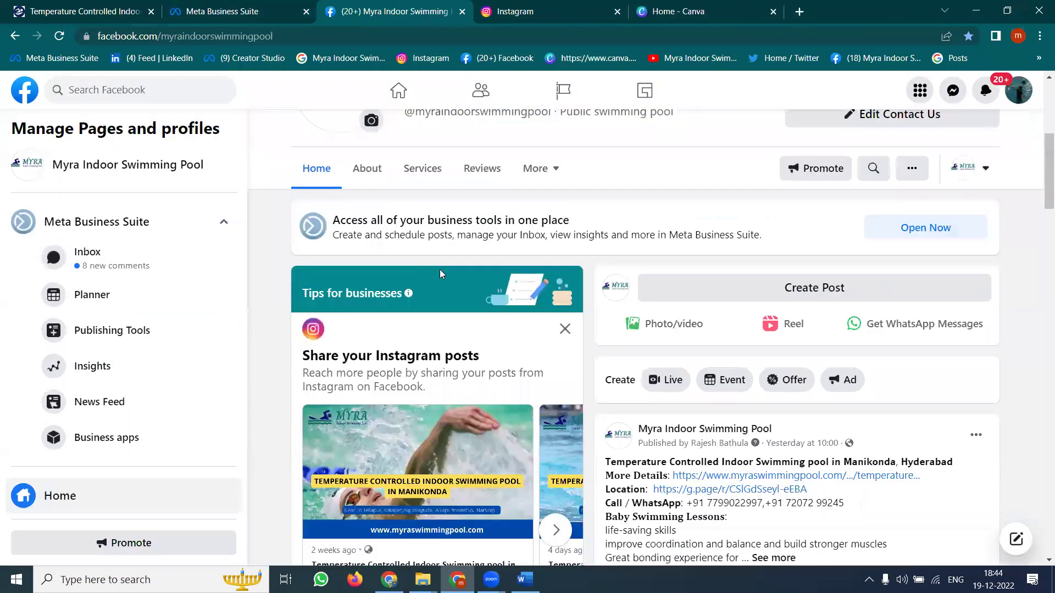
{"action": "scroll", "coordinate": [577, 318], "scroll_direction": "down", "scroll_amount": 3}
{"action": "scroll", "coordinate": [757, 385], "scroll_direction": "down", "scroll_amount": 5}
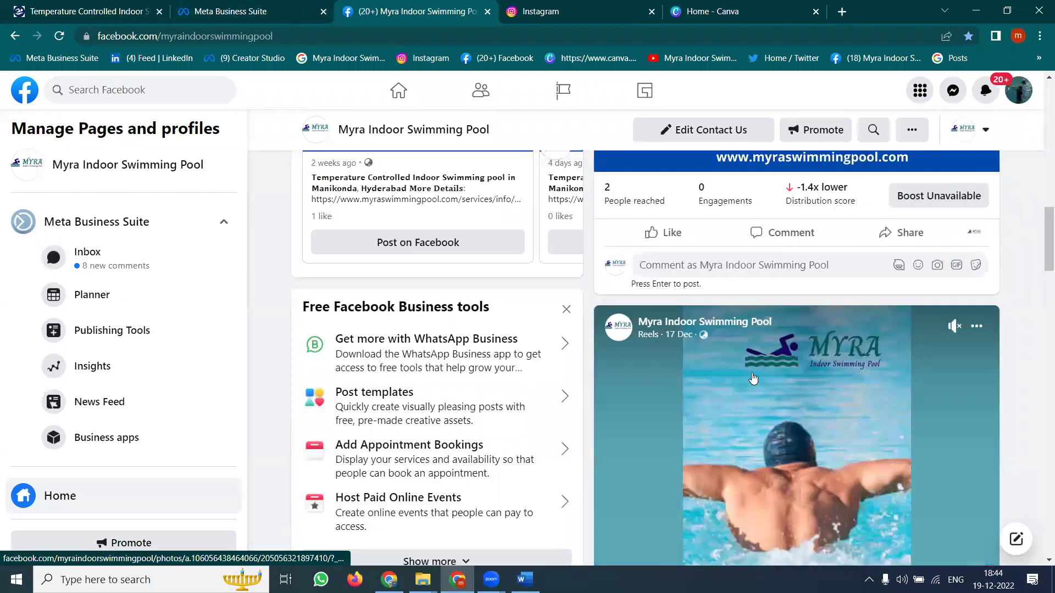
{"action": "scroll", "coordinate": [745, 357], "scroll_direction": "down", "scroll_amount": 10}
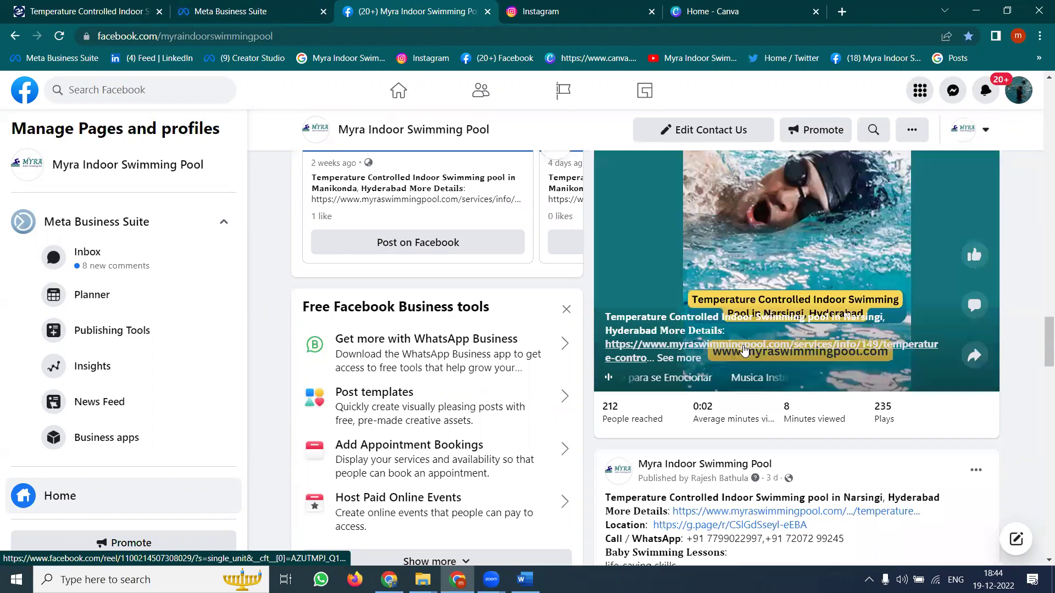
{"action": "scroll", "coordinate": [743, 349], "scroll_direction": "down", "scroll_amount": 5}
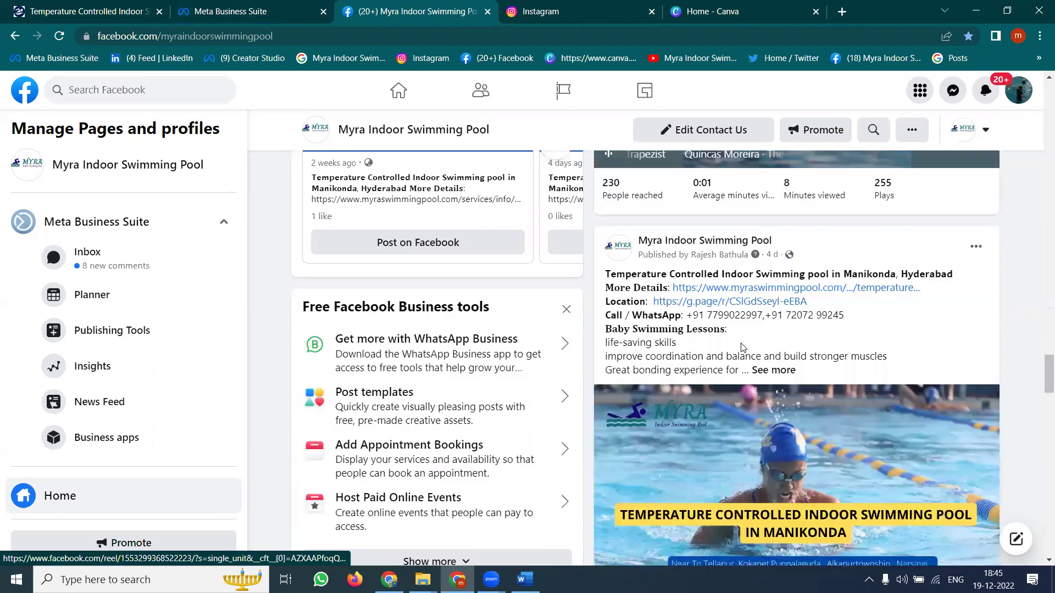
{"action": "scroll", "coordinate": [742, 348], "scroll_direction": "down", "scroll_amount": 5}
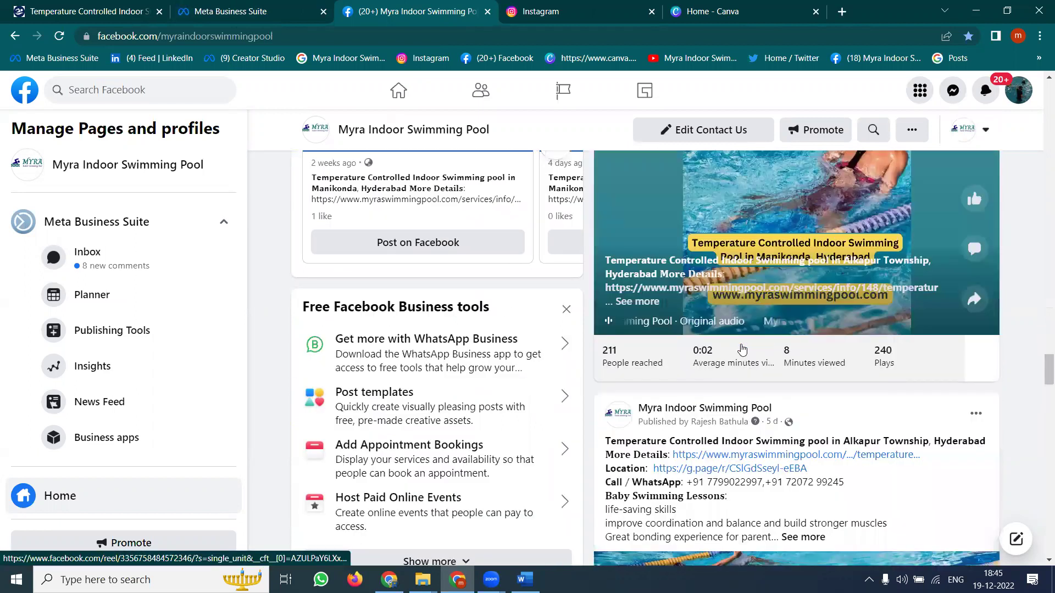
{"action": "scroll", "coordinate": [741, 348], "scroll_direction": "down", "scroll_amount": 3}
{"action": "scroll", "coordinate": [742, 348], "scroll_direction": "down", "scroll_amount": 10}
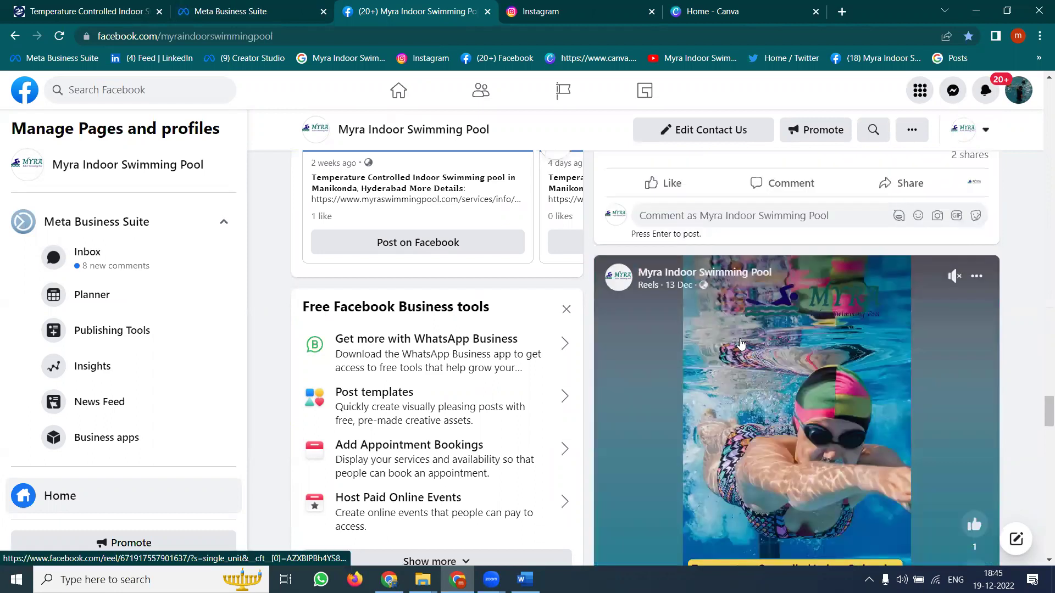
{"action": "scroll", "coordinate": [923, 400], "scroll_direction": "down", "scroll_amount": 5}
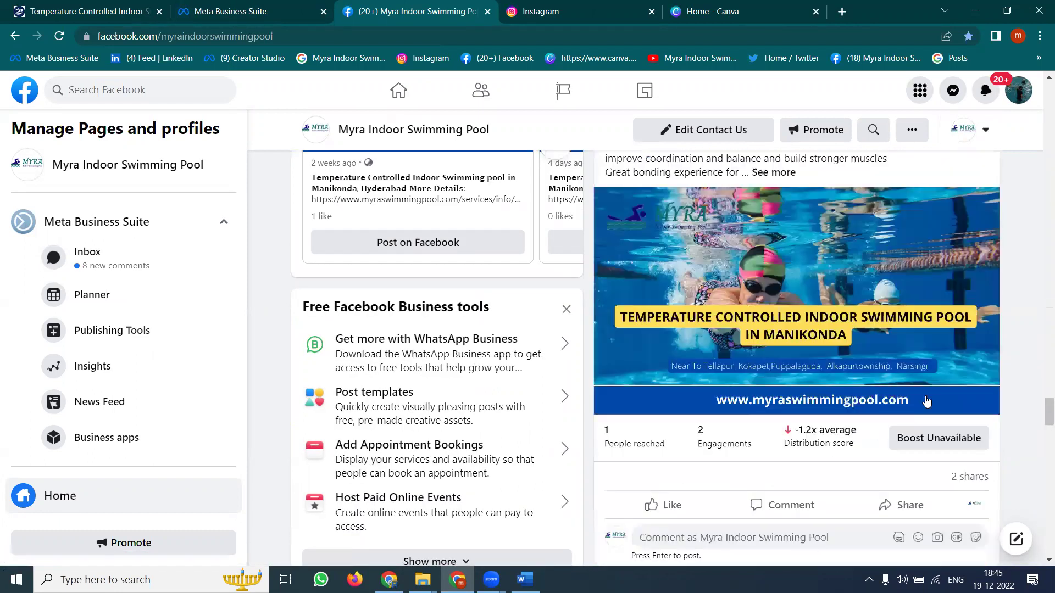
{"action": "scroll", "coordinate": [923, 400], "scroll_direction": "down", "scroll_amount": 15}
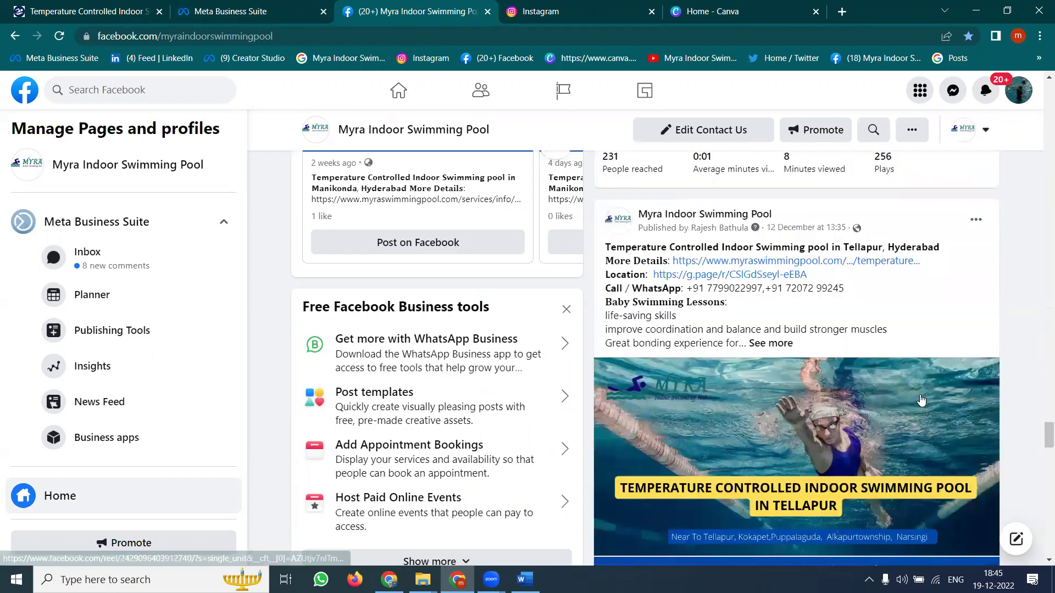
{"action": "scroll", "coordinate": [921, 400], "scroll_direction": "down", "scroll_amount": 12}
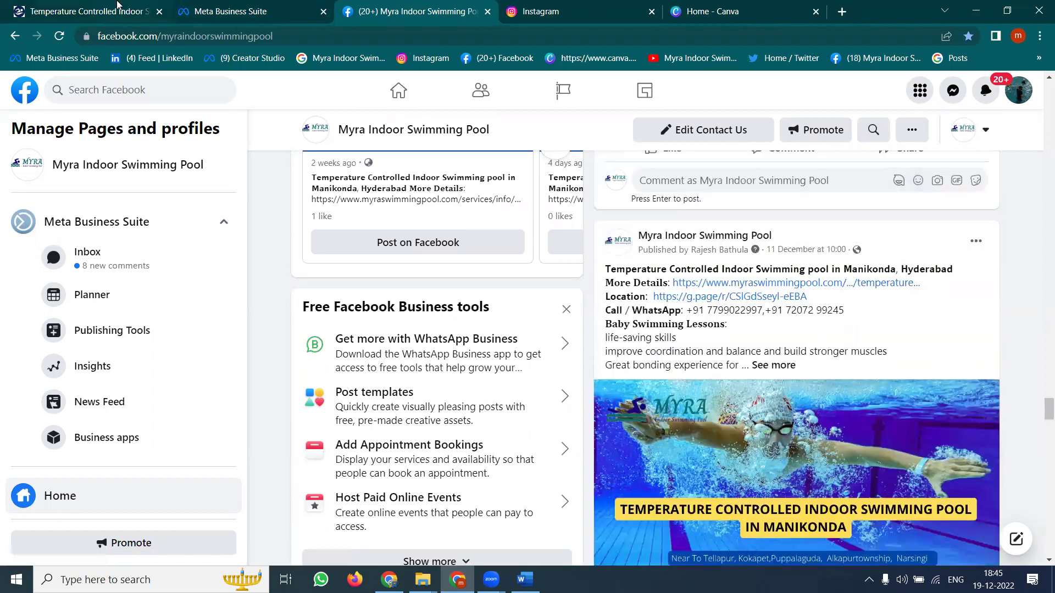
Step: Load the Puppalaguda service page with "ddd" appended to the end of its web address
{"action": "left_click", "coordinate": [117, 6]}
{"action": "scroll", "coordinate": [512, 317], "scroll_direction": "down", "scroll_amount": 5}
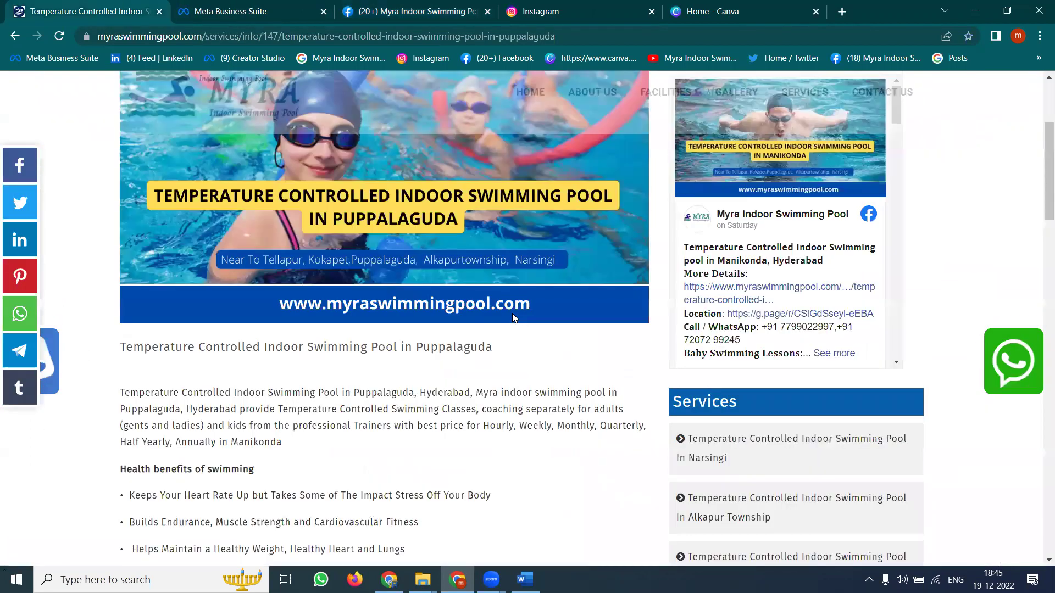
{"action": "scroll", "coordinate": [487, 307], "scroll_direction": "up", "scroll_amount": 5}
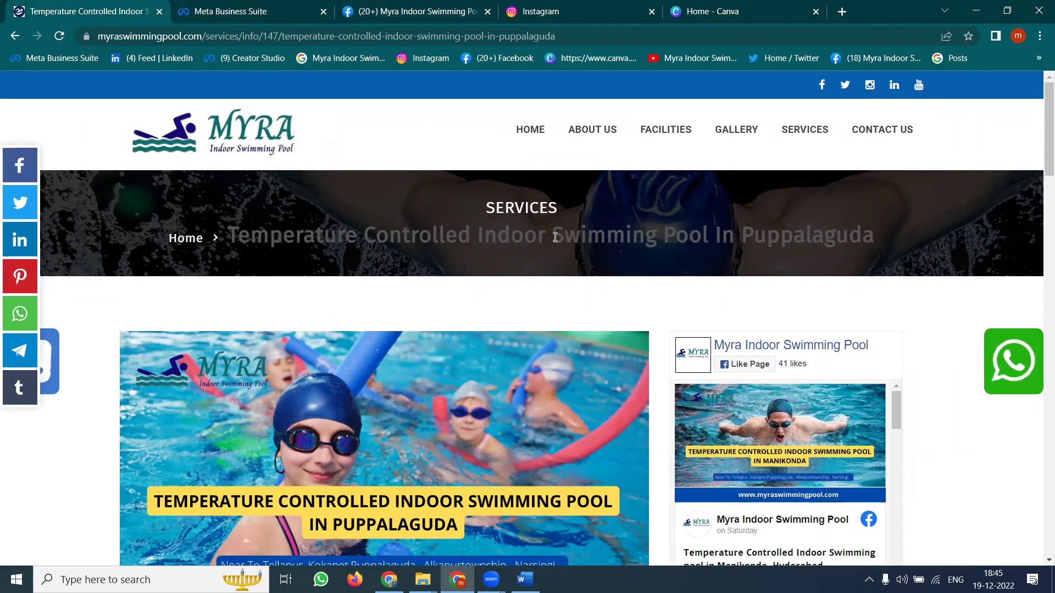
{"action": "left_click", "coordinate": [593, 35]}
{"action": "left_click", "coordinate": [625, 28]}
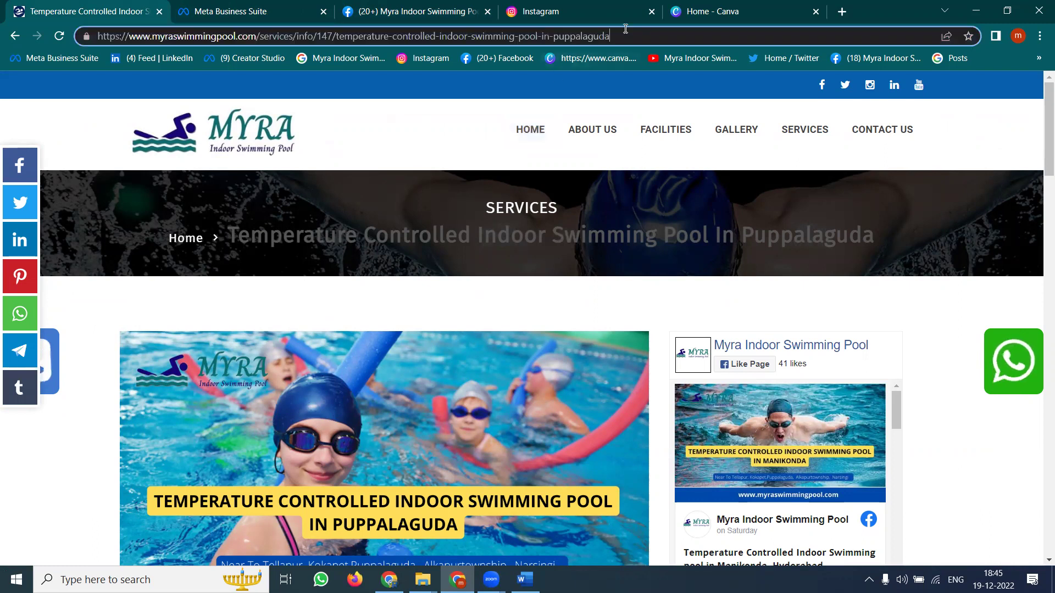
{"action": "type", "text": "ddd"}
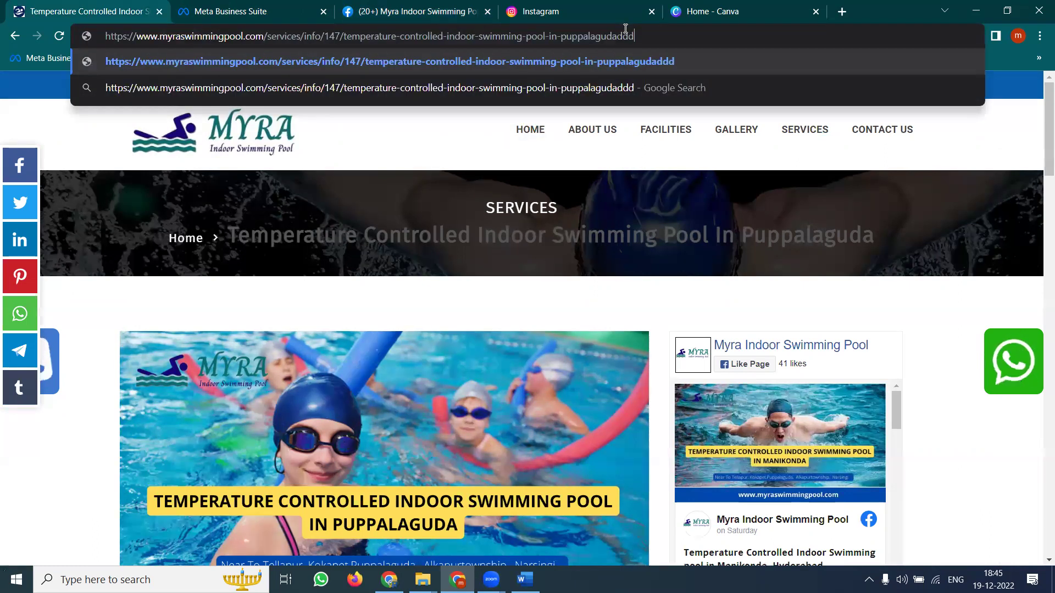
{"action": "key", "text": "Return"}
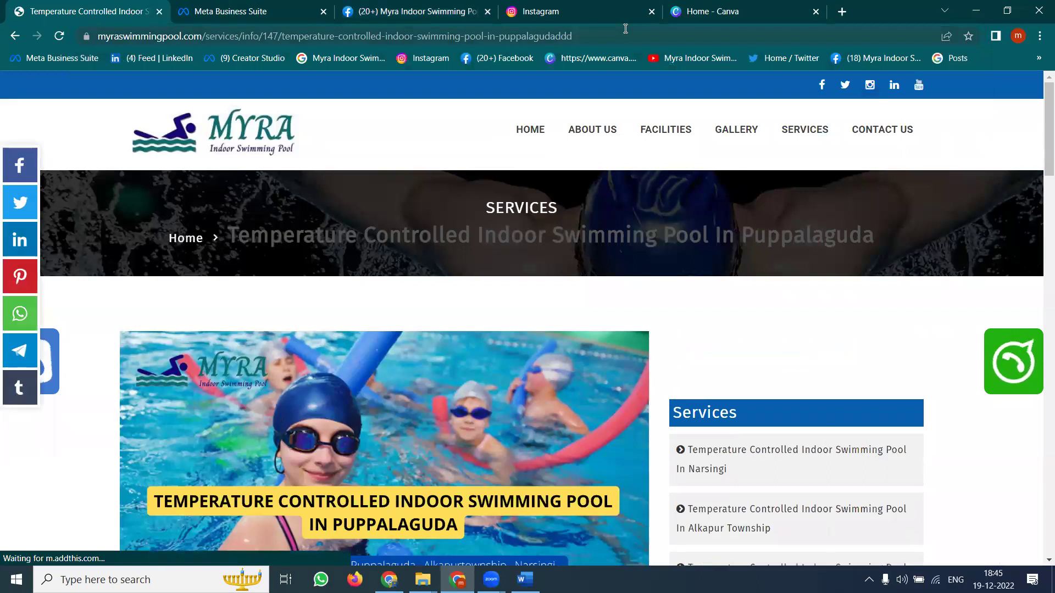
Step: Correct the service page's web address so it ends in "puppalaguda" and load it
{"action": "left_click", "coordinate": [625, 28]}
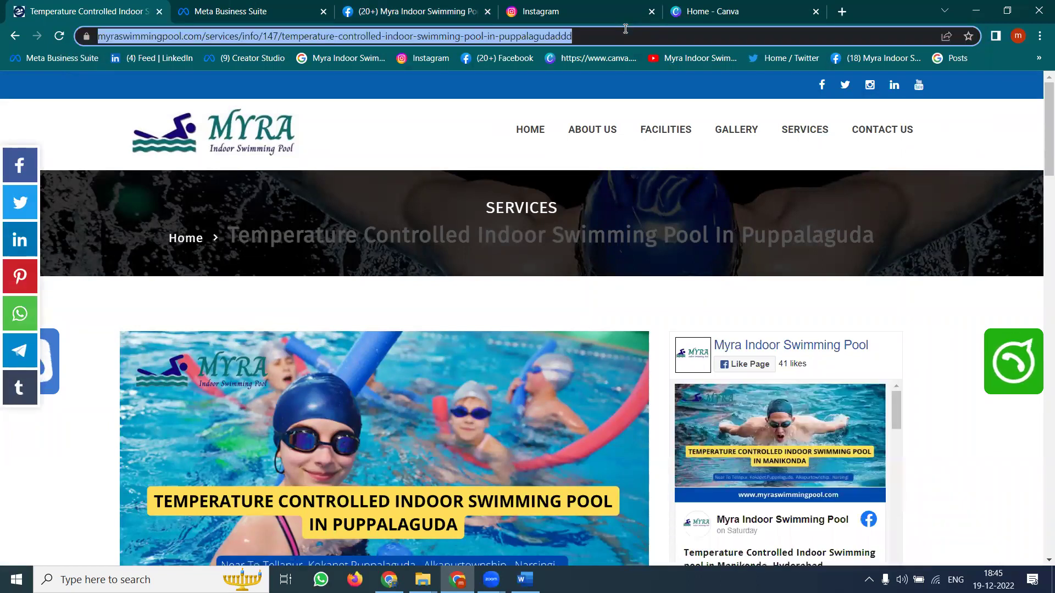
{"action": "left_click", "coordinate": [625, 29]}
{"action": "key", "text": "BackSpace"}
{"action": "key", "text": "BackSpace"}
{"action": "key", "text": "BackSpace"}
{"action": "key", "text": "BackSpace"}
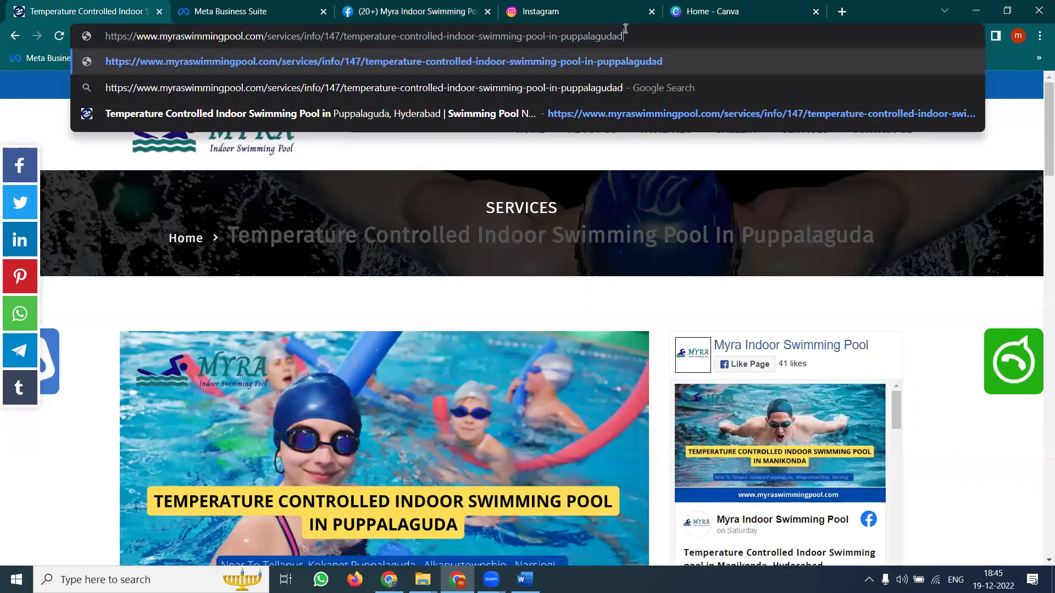
{"action": "key", "text": "Return"}
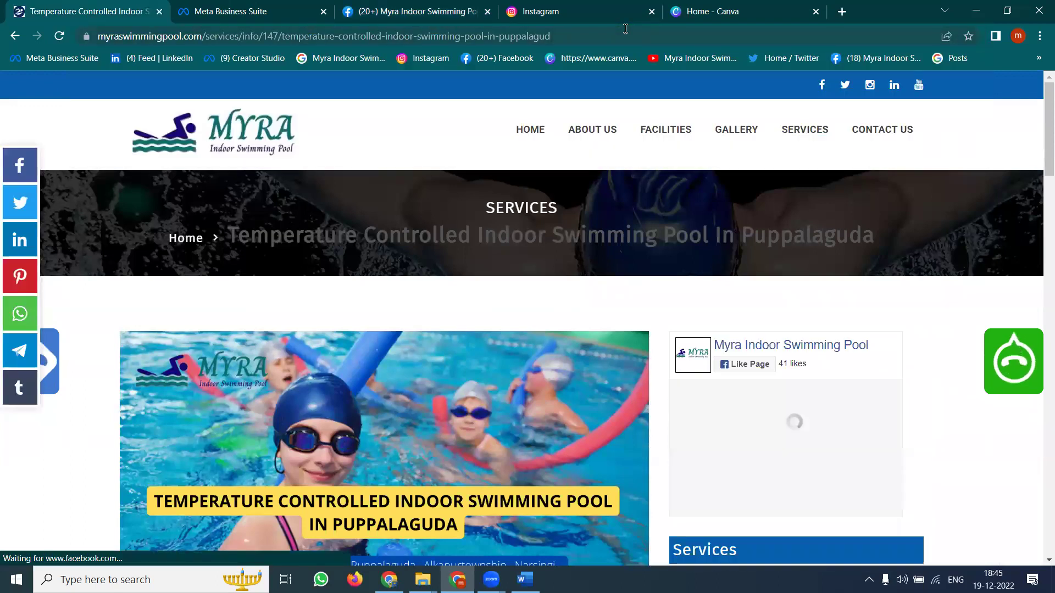
{"action": "left_click", "coordinate": [625, 36]}
{"action": "left_click", "coordinate": [625, 36]}
{"action": "type", "text": "a"}
{"action": "key", "text": "Return"}
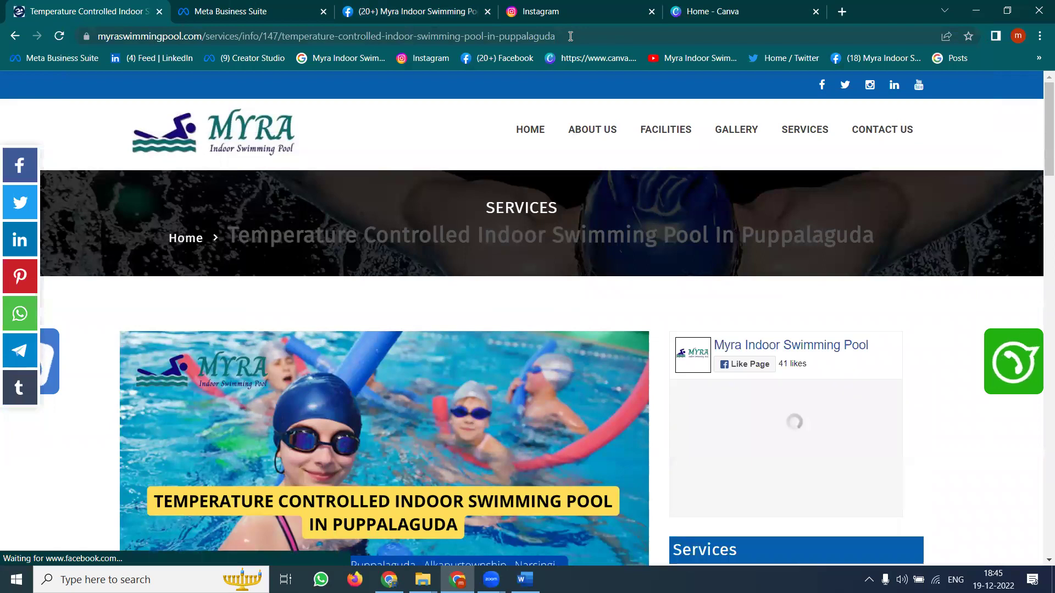
Step: Try to load the Myra Facebook page's address with "business." inserted before "facebook.com"
{"action": "left_click", "coordinate": [237, 7]}
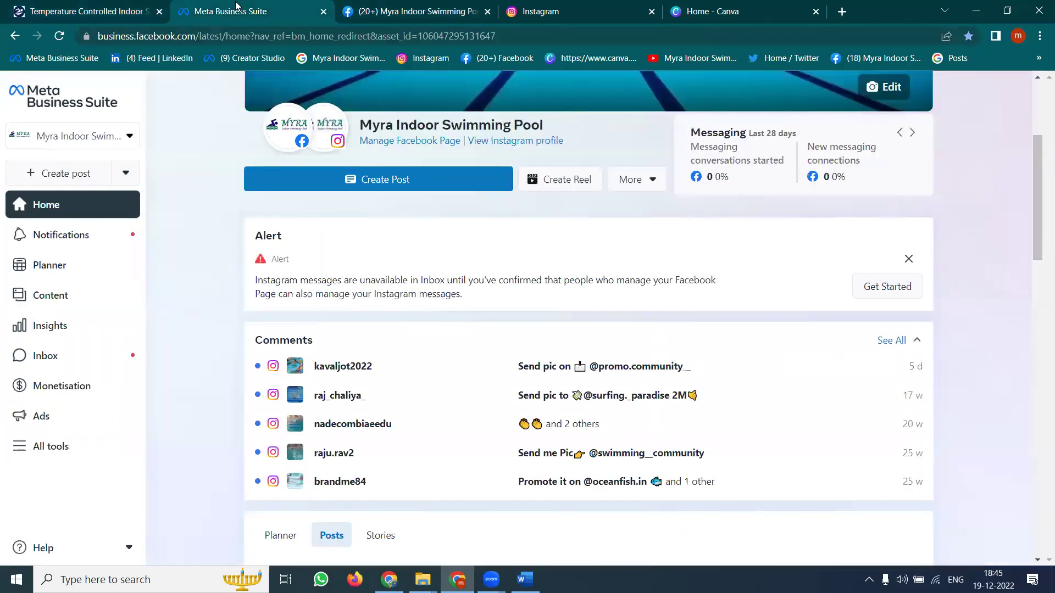
{"action": "left_click", "coordinate": [432, 7]}
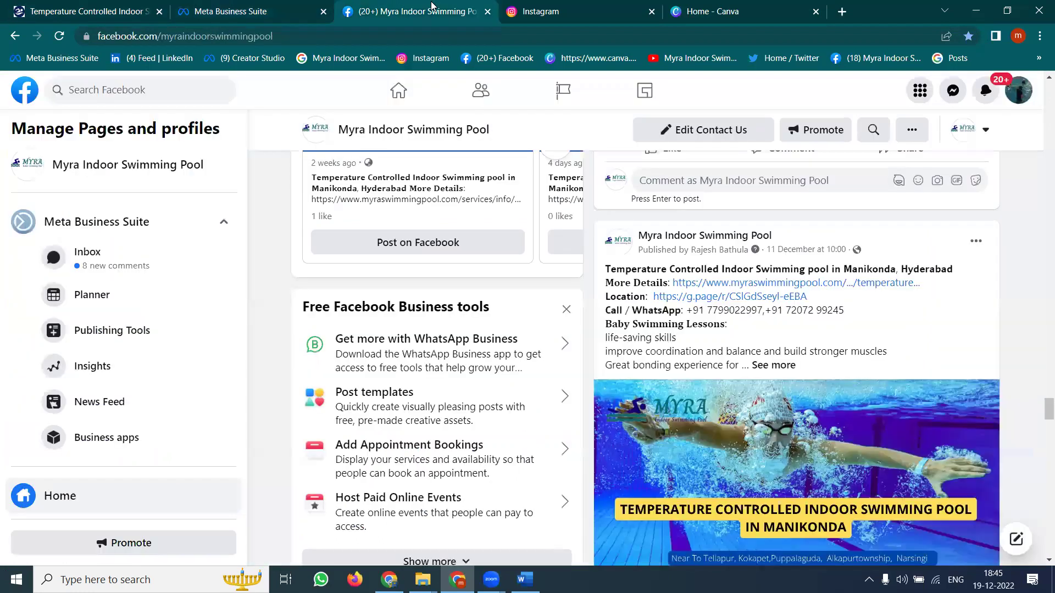
{"action": "left_click", "coordinate": [191, 37]}
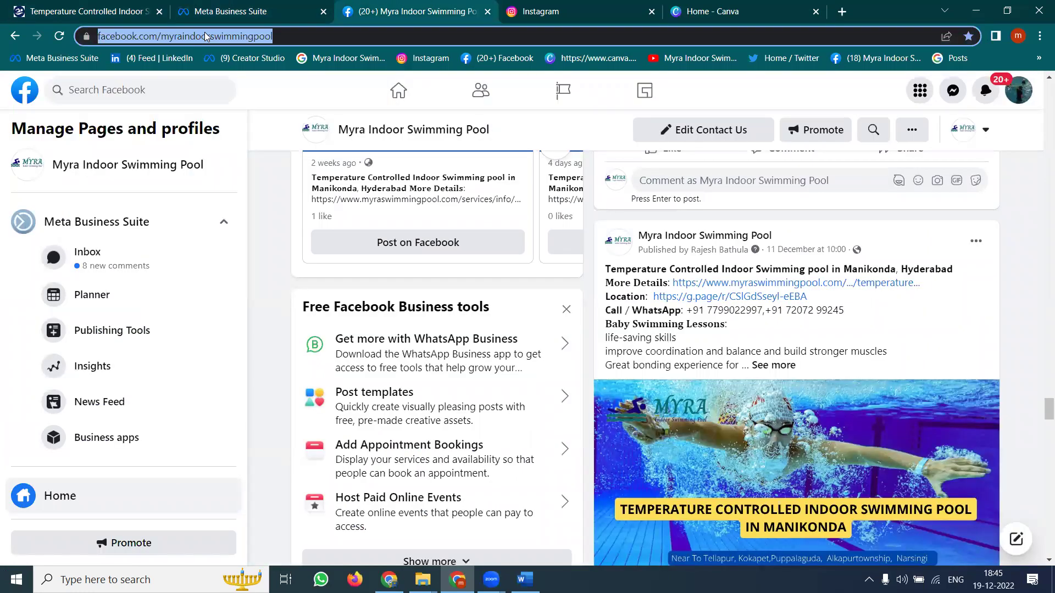
{"action": "left_click", "coordinate": [161, 36]}
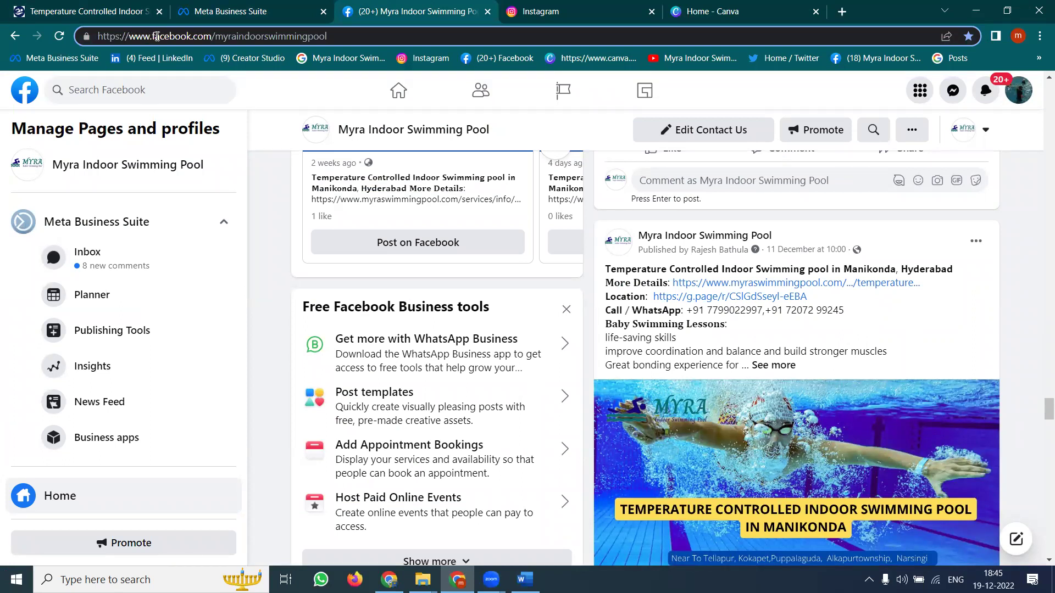
{"action": "left_click", "coordinate": [152, 36]}
{"action": "type", "text": "busine"}
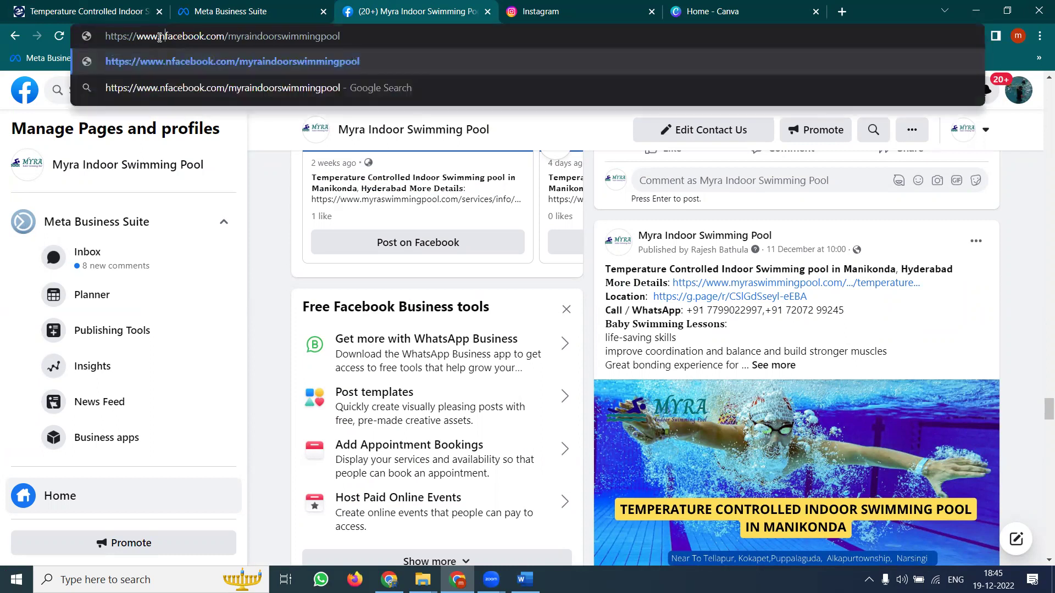
{"action": "type", "text": "ss."}
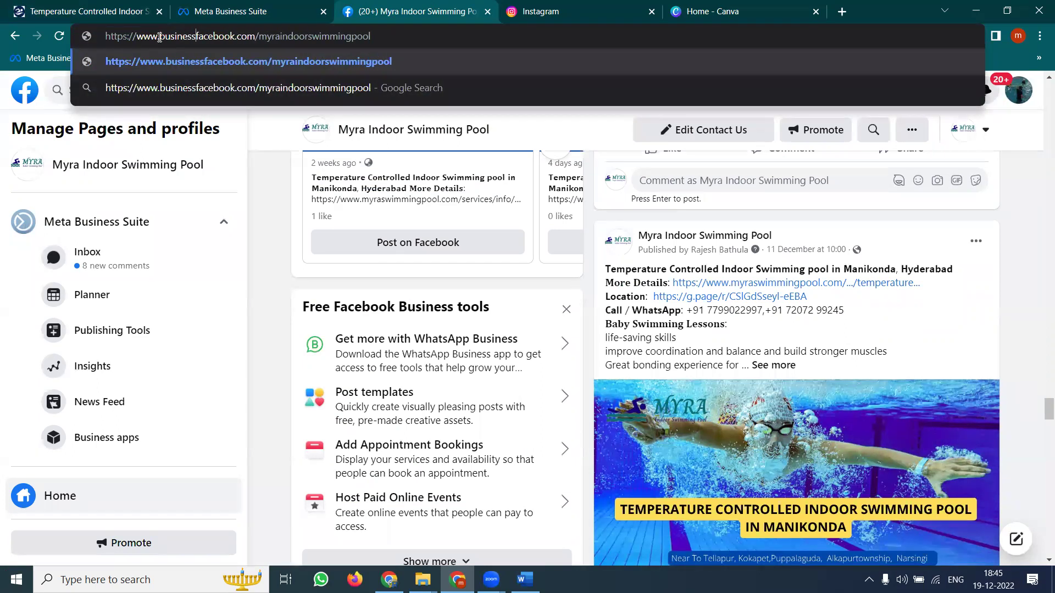
{"action": "key", "text": "Return"}
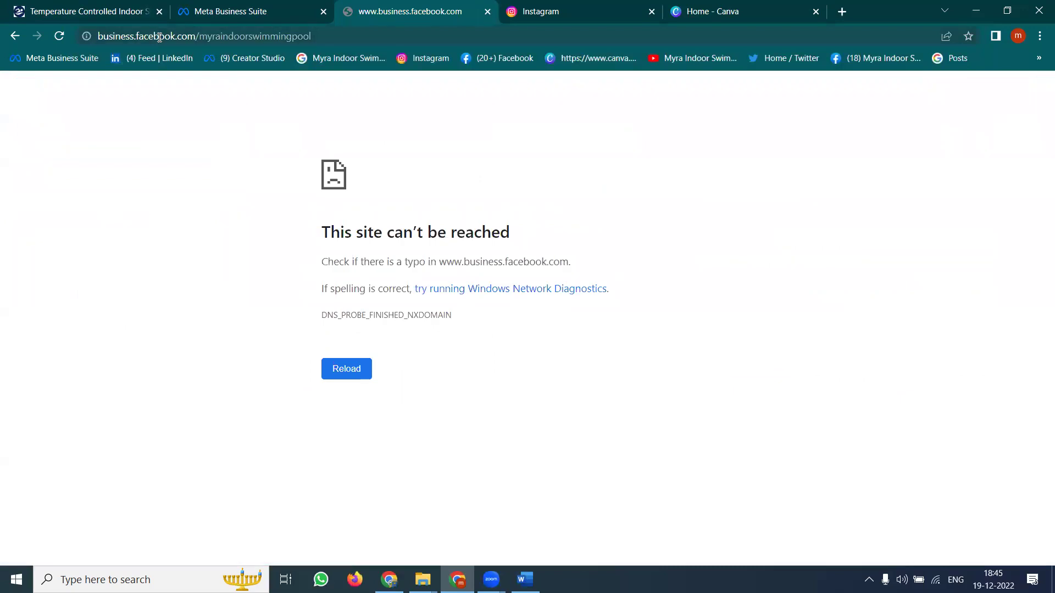
{"action": "left_click", "coordinate": [128, 38]}
{"action": "left_click", "coordinate": [128, 38]}
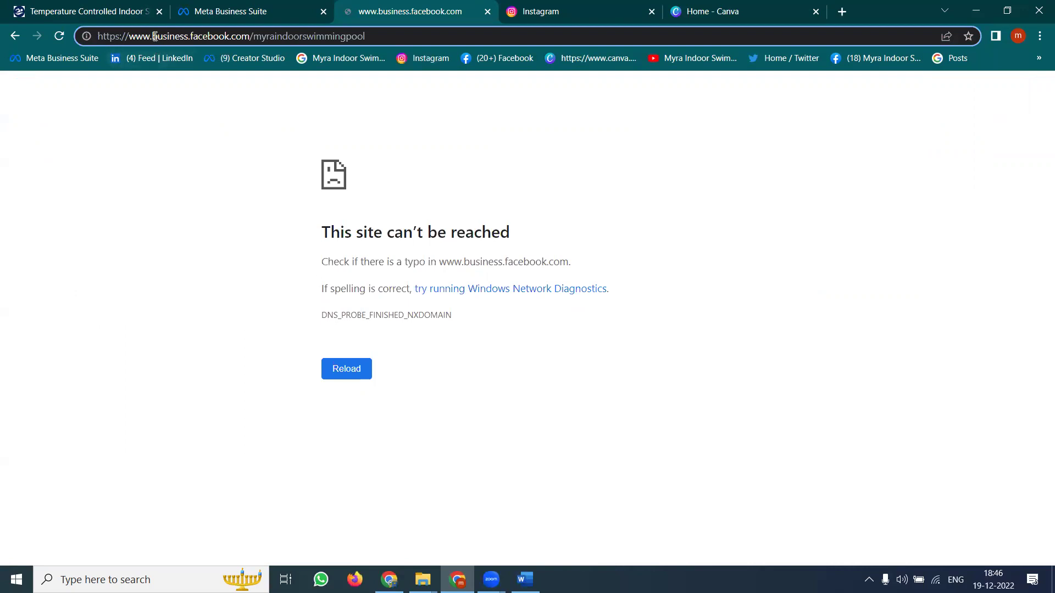
{"action": "left_click_drag", "start_coordinate": [153, 34], "coordinate": [93, 37]}
{"action": "key", "text": "BackSpace"}
{"action": "key", "text": "Return"}
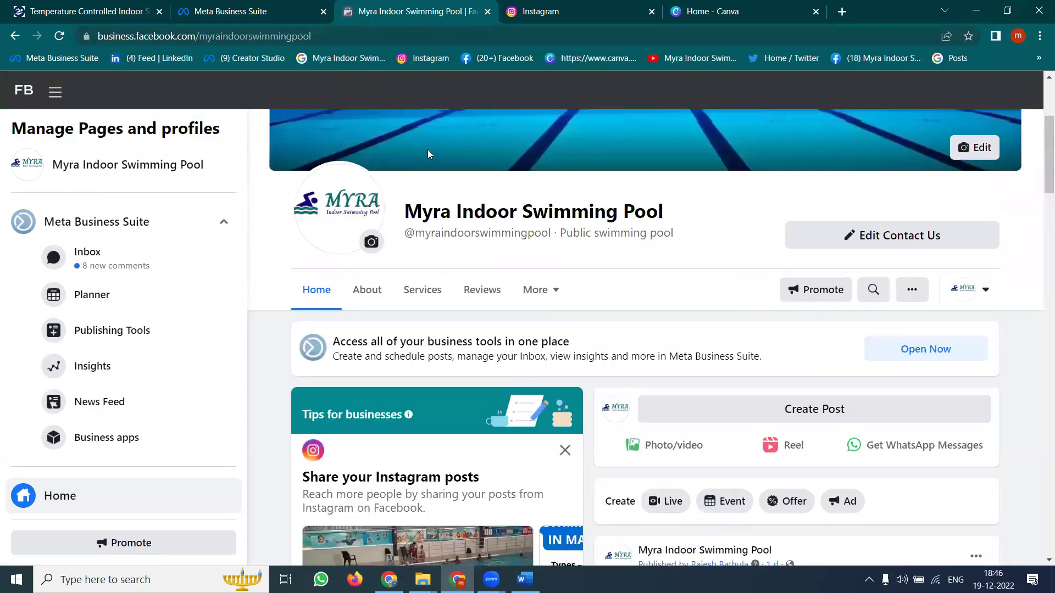
Step: Look over the Myra Facebook page and open the post composer from the Meta Business Suite home page
{"action": "scroll", "coordinate": [427, 150], "scroll_direction": "down", "scroll_amount": 3}
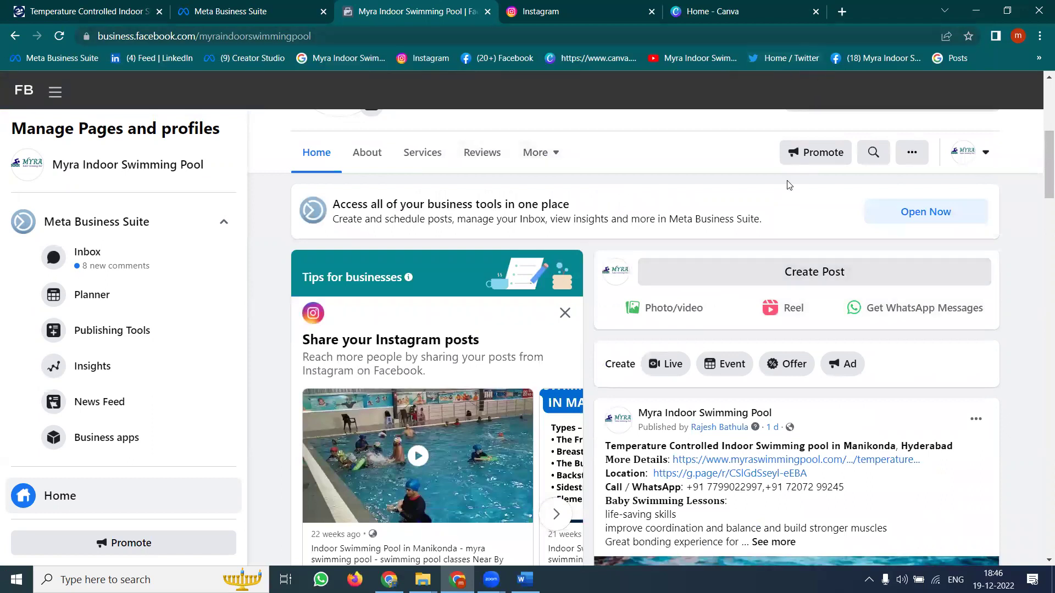
{"action": "scroll", "coordinate": [779, 271], "scroll_direction": "down", "scroll_amount": 1}
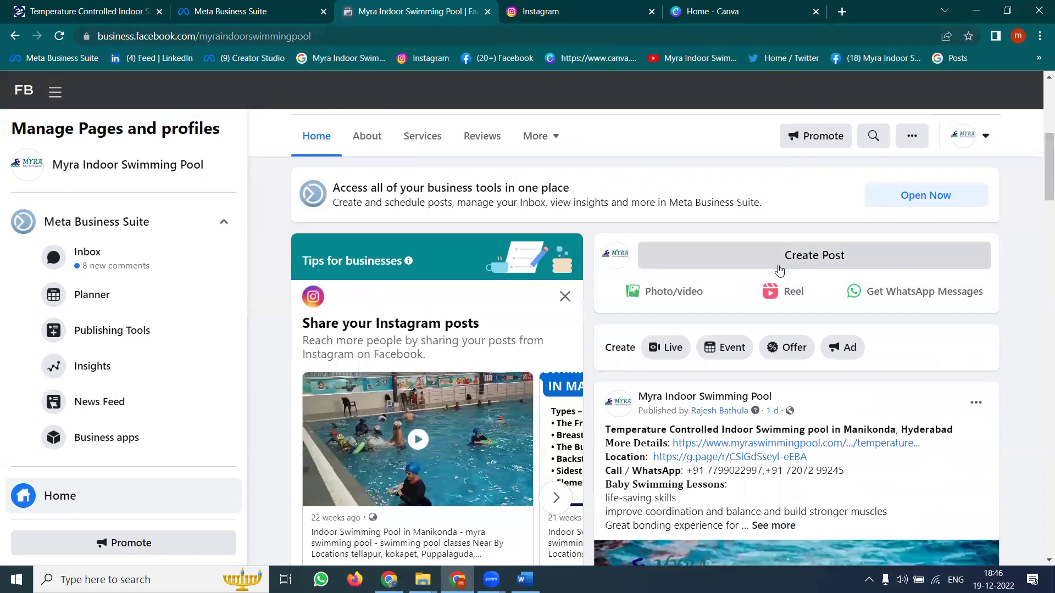
{"action": "scroll", "coordinate": [780, 271], "scroll_direction": "down", "scroll_amount": 3}
{"action": "left_click", "coordinate": [254, 8]}
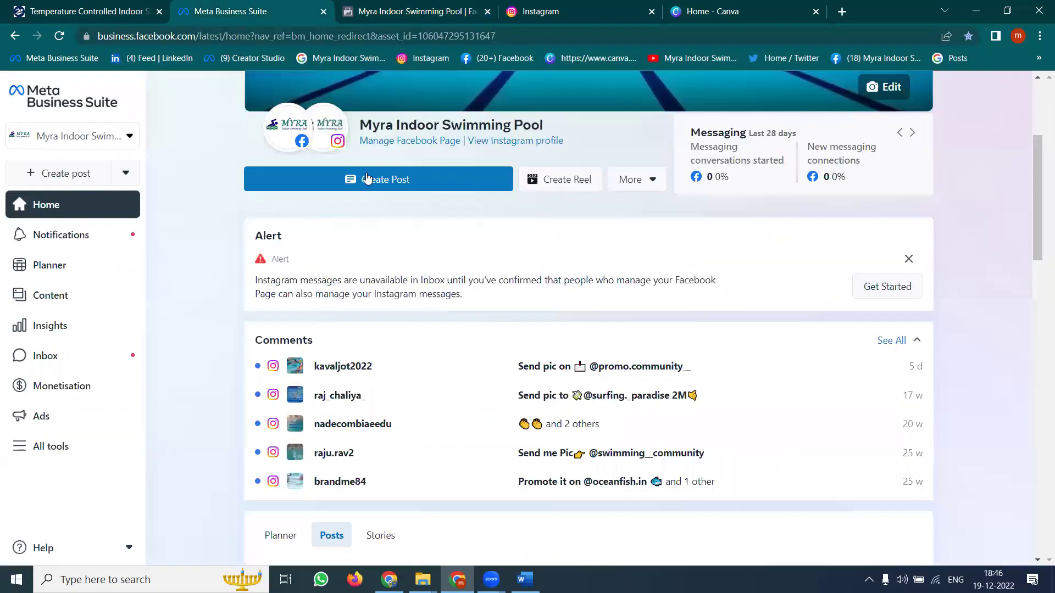
{"action": "left_click", "coordinate": [298, 178]}
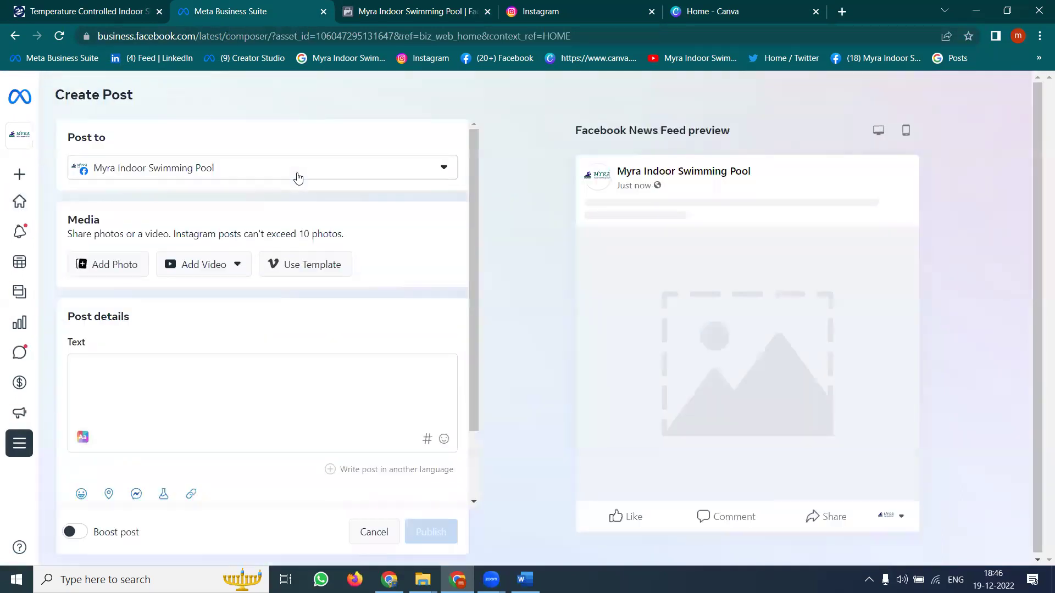
Step: Check the Meta Business Suite notifications and return to its home page
{"action": "left_click", "coordinate": [13, 232]}
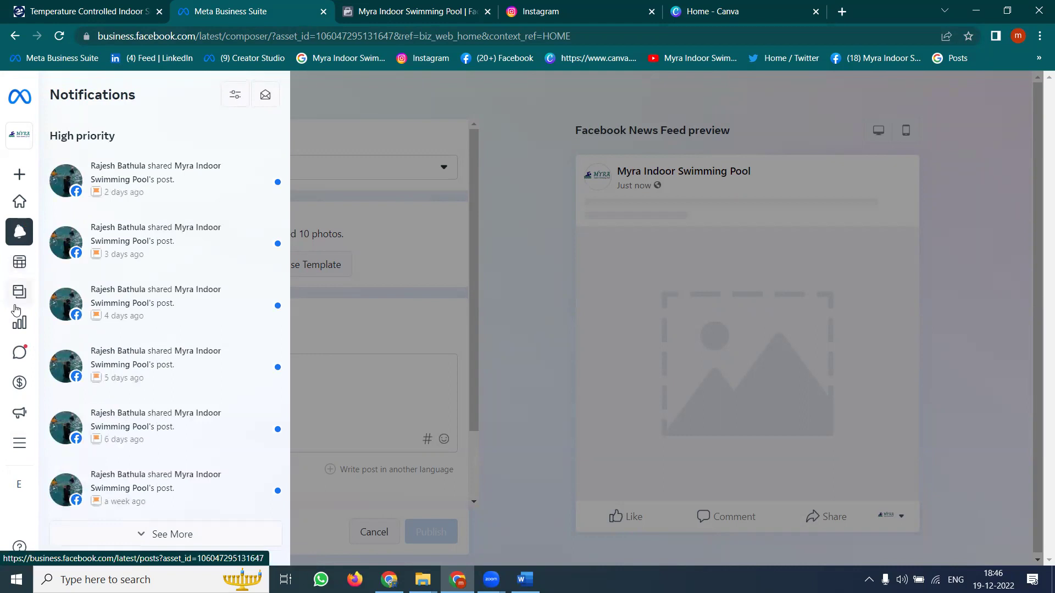
{"action": "left_click", "coordinate": [19, 235]}
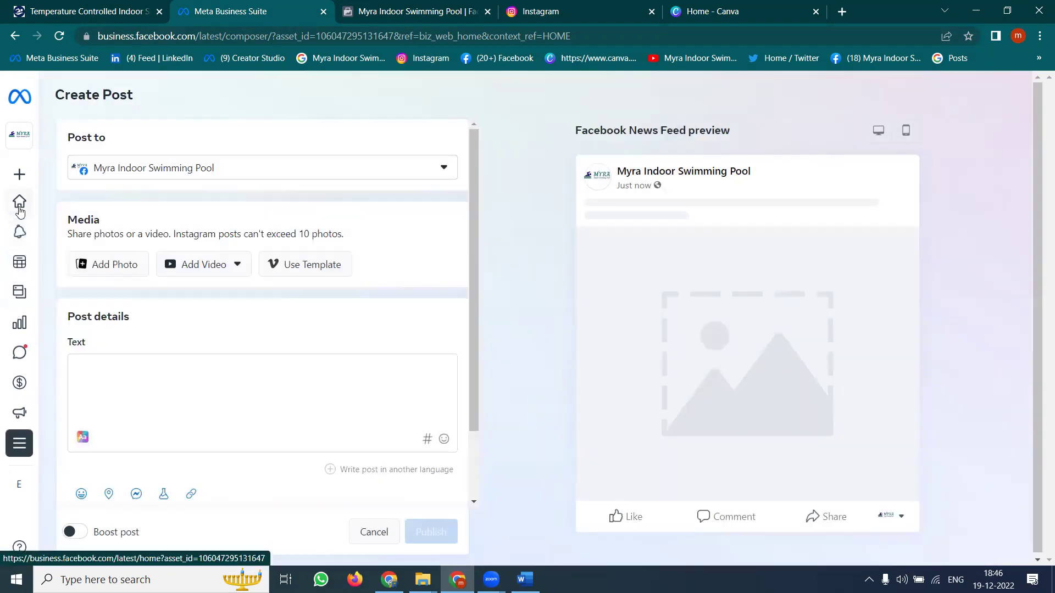
{"action": "left_click", "coordinate": [19, 203]}
{"action": "mouse_move", "coordinate": [35, 207]}
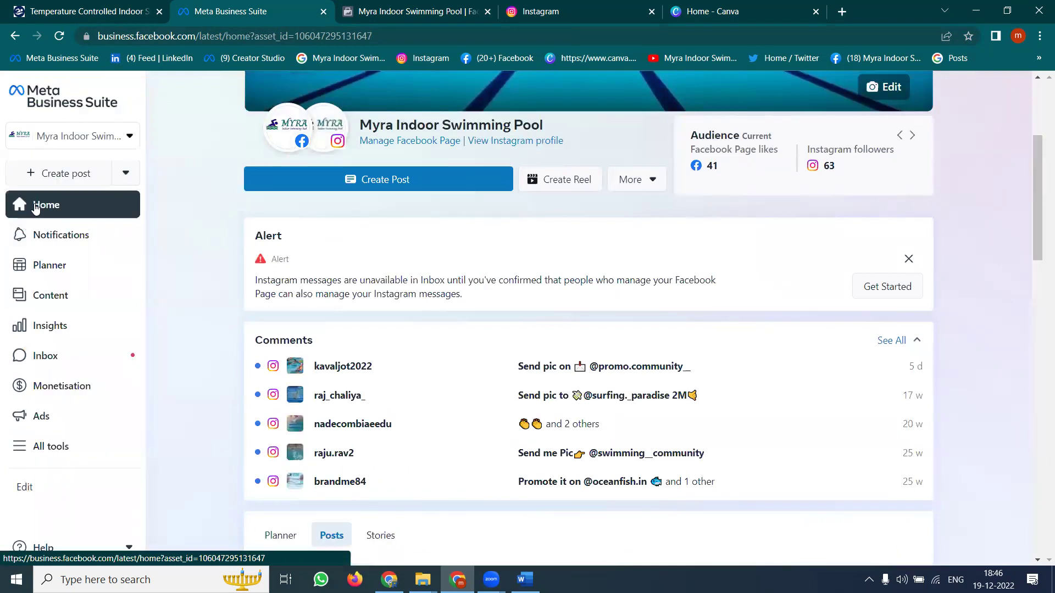
Step: Start a new post and add the myraswimmingpoolofficial Instagram account and the "indoor swimming pool in Hyderabad" group as destinations
{"action": "left_click", "coordinate": [322, 178]}
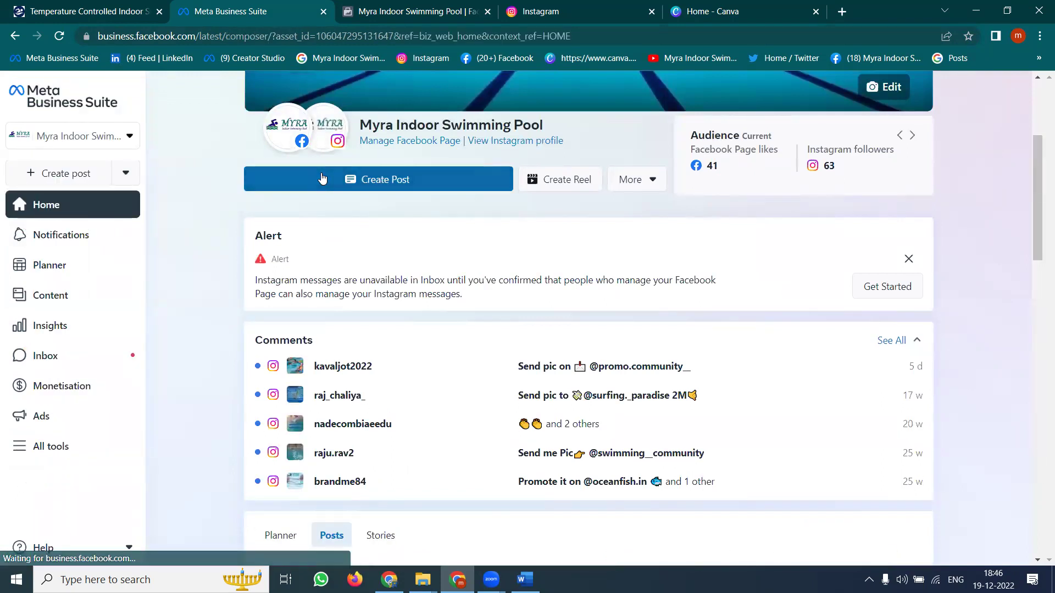
{"action": "left_click", "coordinate": [200, 165]}
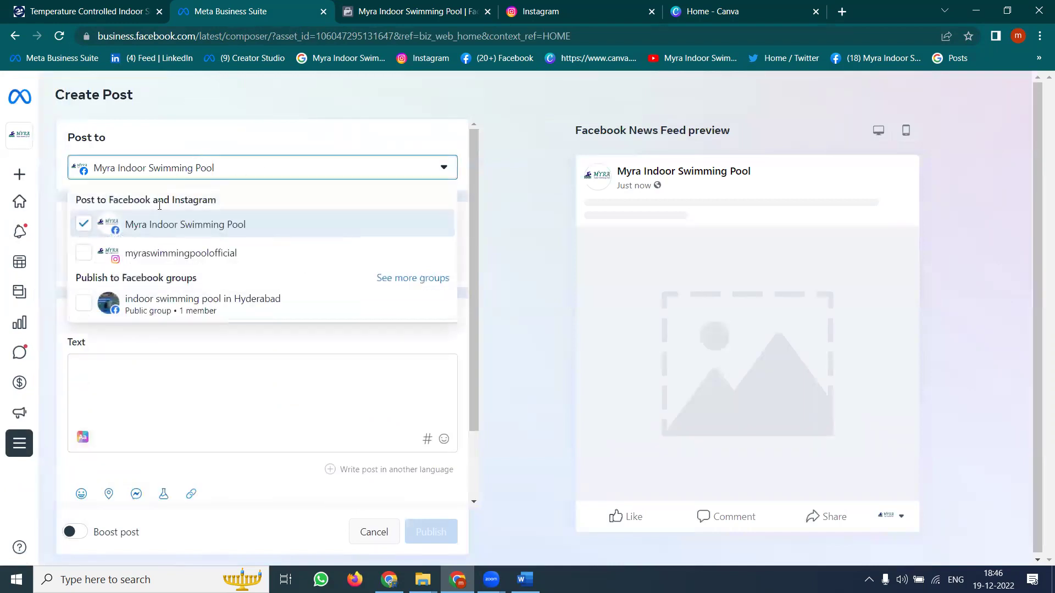
{"action": "left_click", "coordinate": [130, 263]}
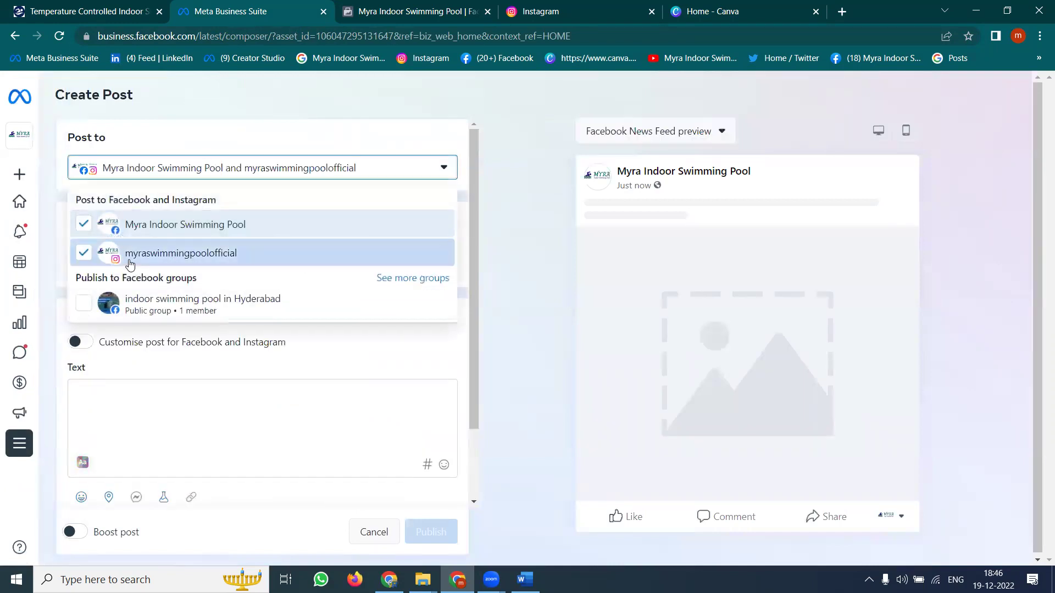
{"action": "left_click", "coordinate": [173, 314]}
{"action": "left_click", "coordinate": [549, 251]}
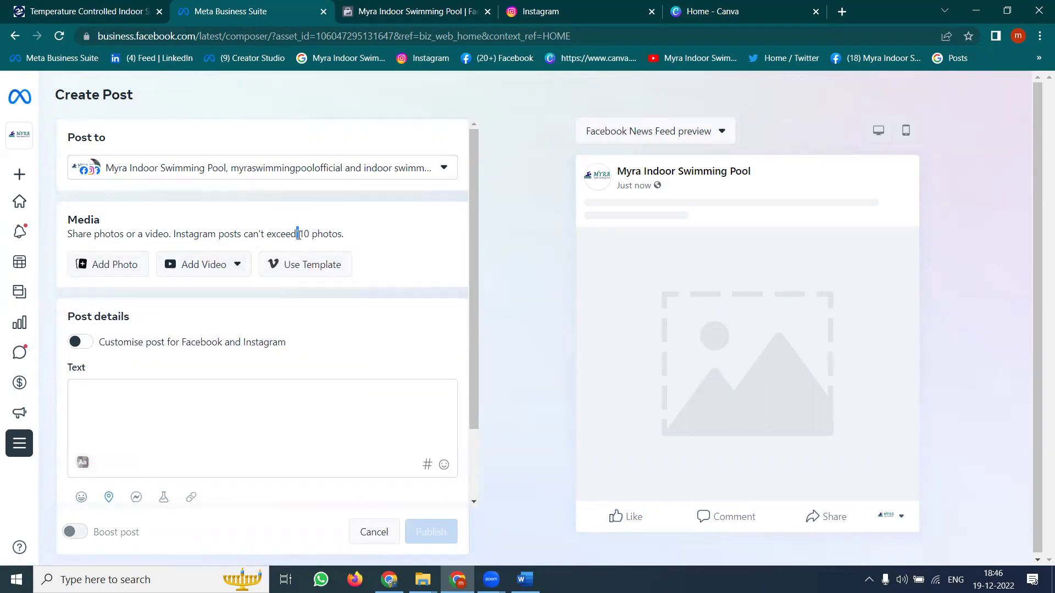
{"action": "left_click_drag", "start_coordinate": [298, 235], "coordinate": [345, 237]}
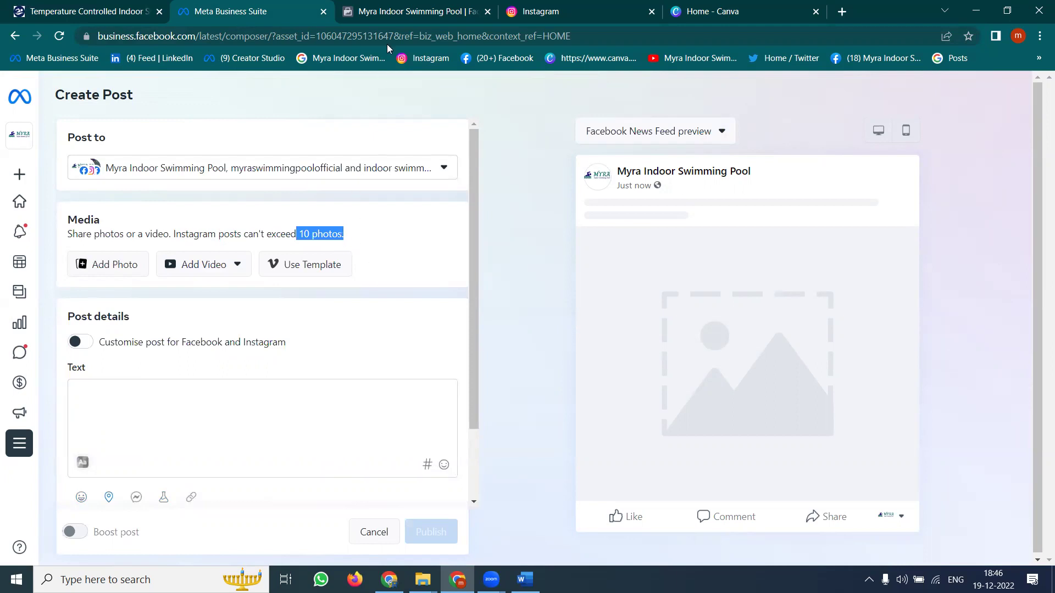
Step: Examine the Create Post dialog and its "Add to your post" options on the Myra Facebook page, and close it
{"action": "left_click", "coordinate": [393, 6]}
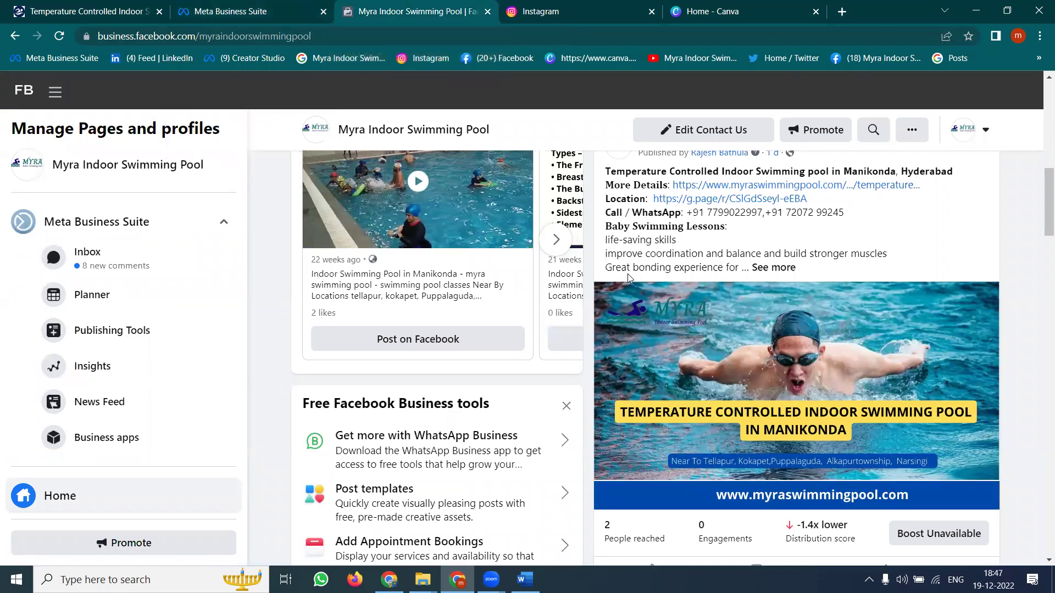
{"action": "scroll", "coordinate": [628, 287], "scroll_direction": "up", "scroll_amount": 5}
{"action": "left_click", "coordinate": [730, 285]}
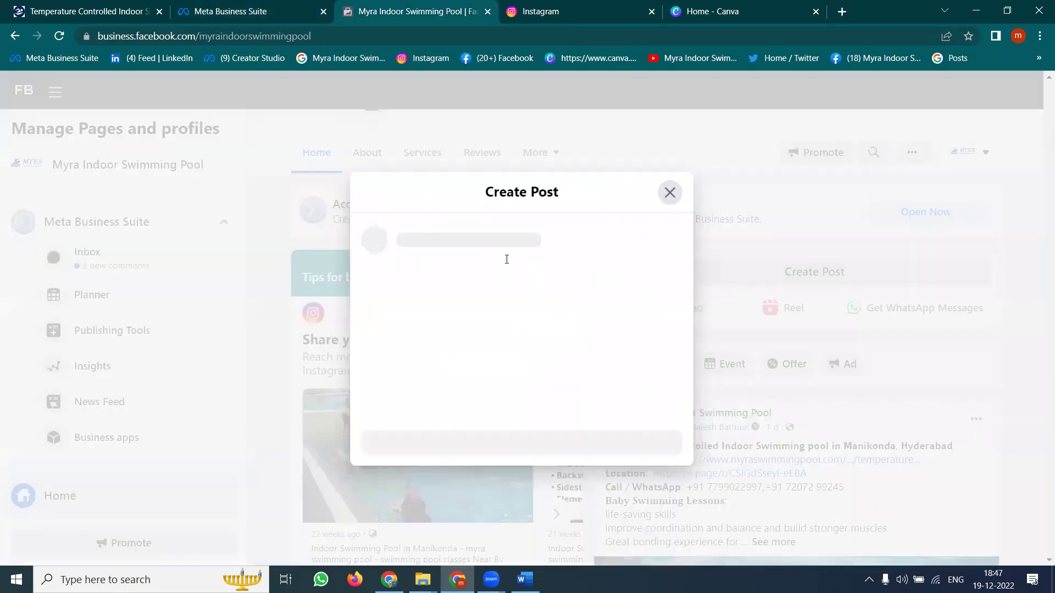
{"action": "left_click", "coordinate": [662, 375]}
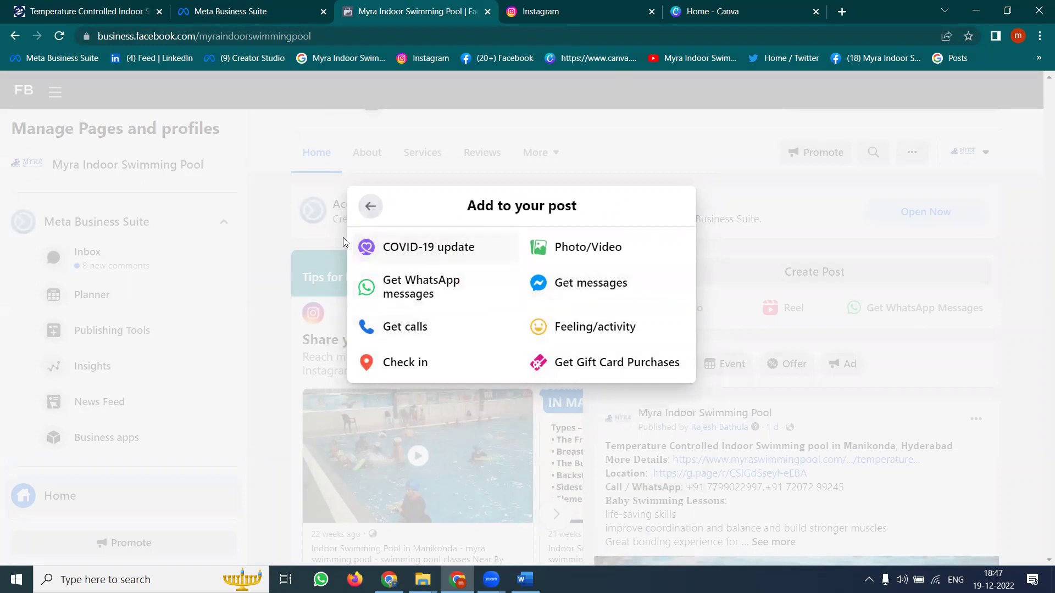
{"action": "left_click", "coordinate": [365, 208]}
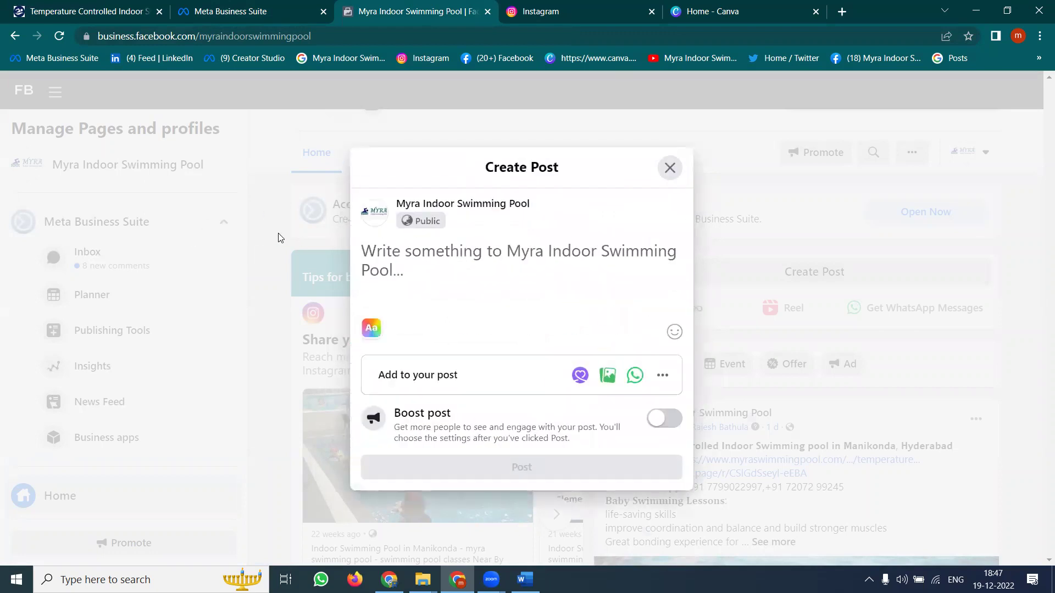
{"action": "left_click", "coordinate": [293, 234]}
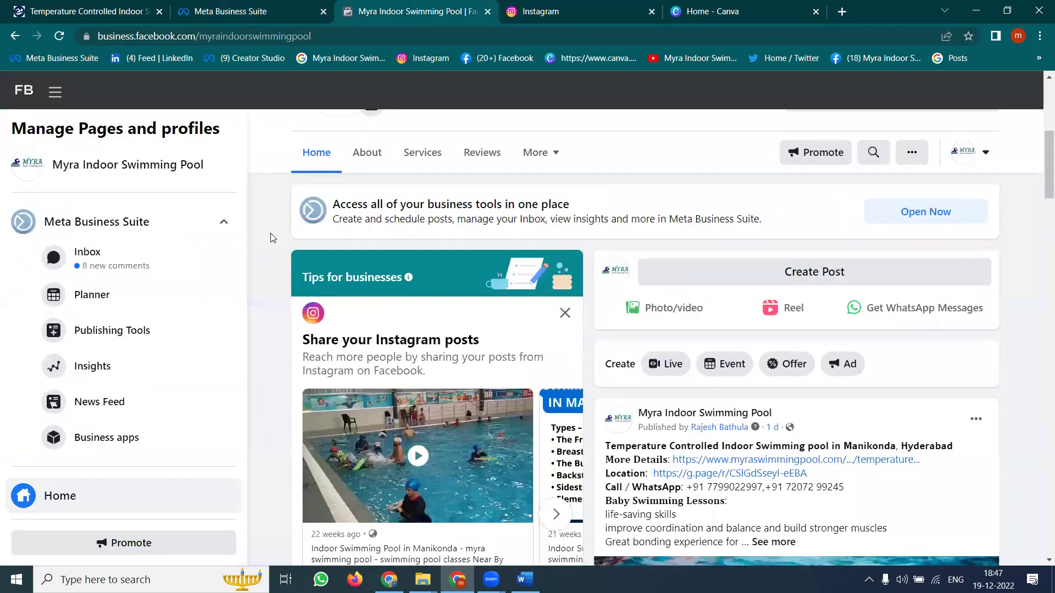
Step: Open the automations of the page's Inbox and look through the suggested ones
{"action": "left_click", "coordinate": [108, 262]}
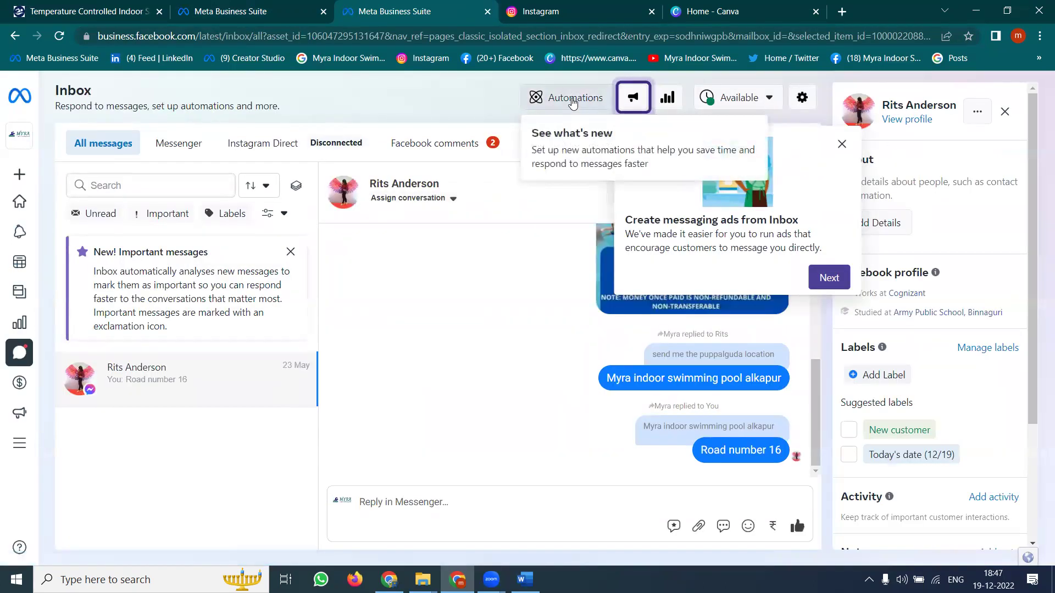
{"action": "left_click", "coordinate": [571, 99]}
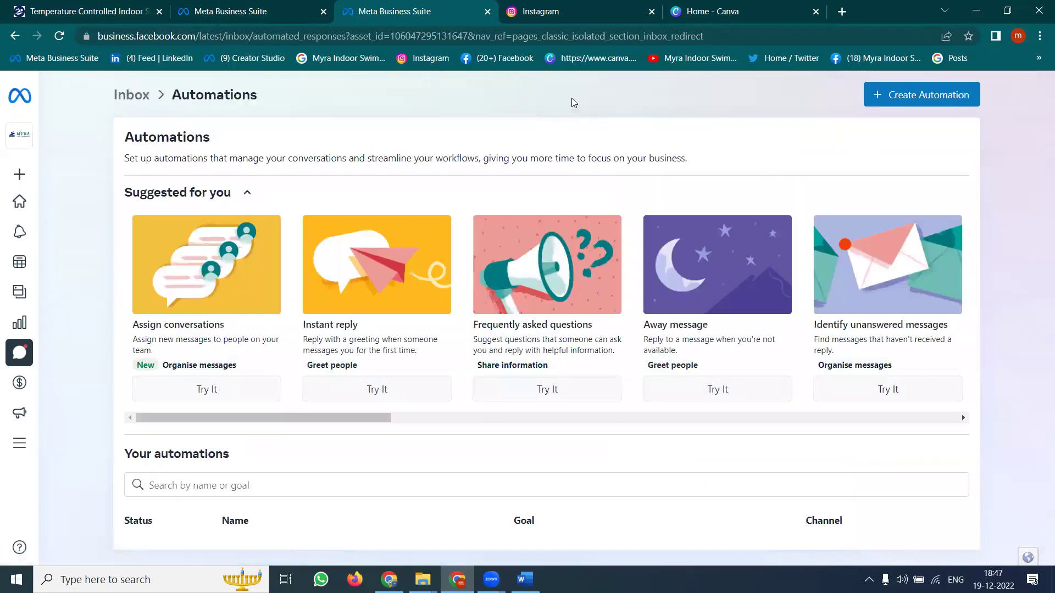
{"action": "scroll", "coordinate": [260, 283], "scroll_direction": "down", "scroll_amount": 3}
{"action": "scroll", "coordinate": [260, 283], "scroll_direction": "up", "scroll_amount": 3}
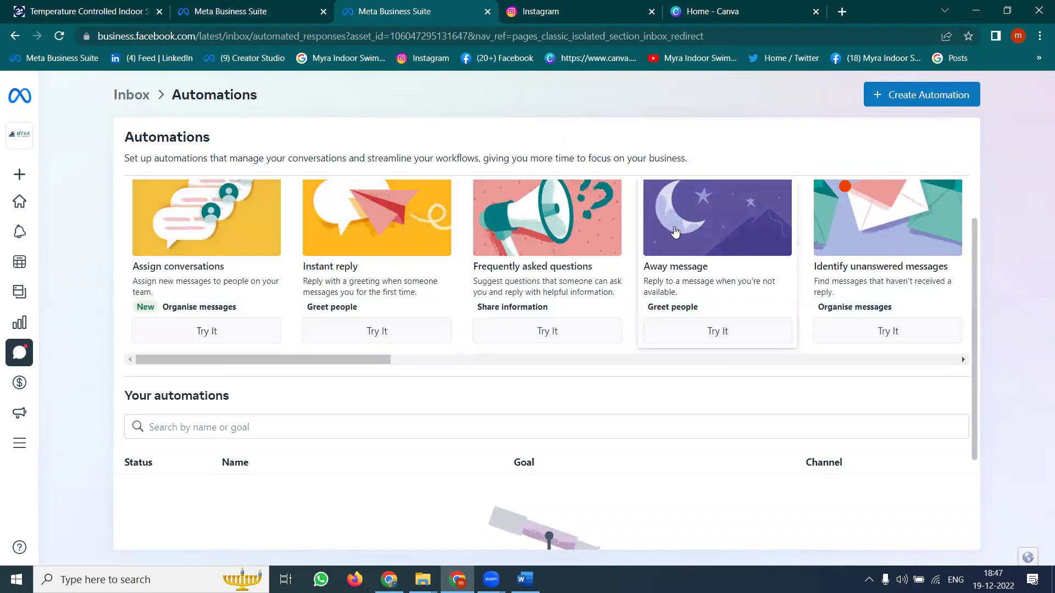
Step: Set up the Instant reply automation for both the Messenger and Instagram channels
{"action": "left_click", "coordinate": [404, 330]}
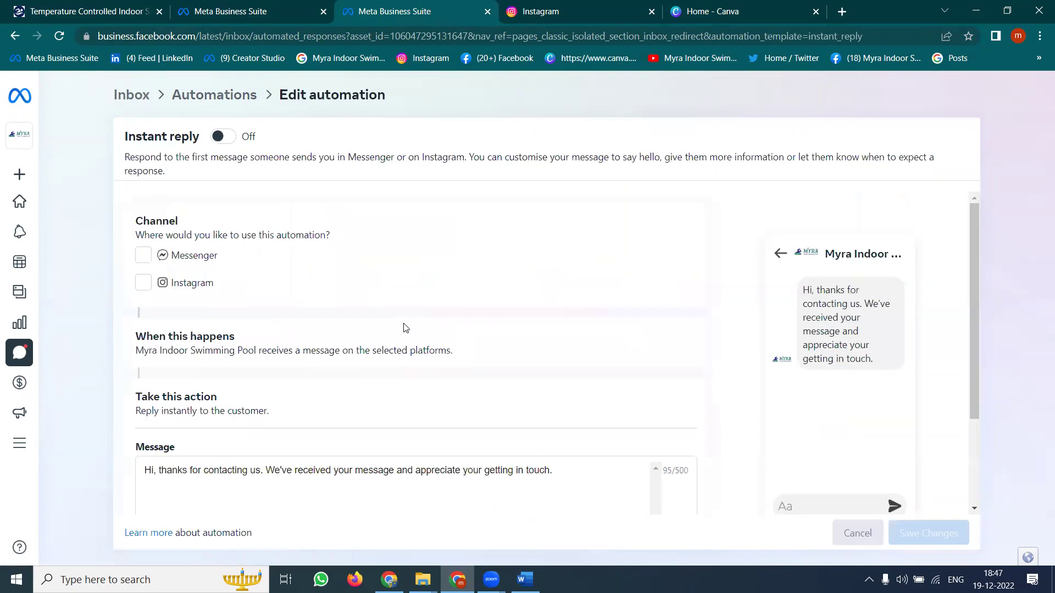
{"action": "left_click", "coordinate": [143, 255]}
{"action": "left_click", "coordinate": [143, 283]}
Step: Replace "appreciate your getting in touch." in the instant reply message with "You can book The Slot here-"
{"action": "scroll", "coordinate": [121, 284], "scroll_direction": "down", "scroll_amount": 2}
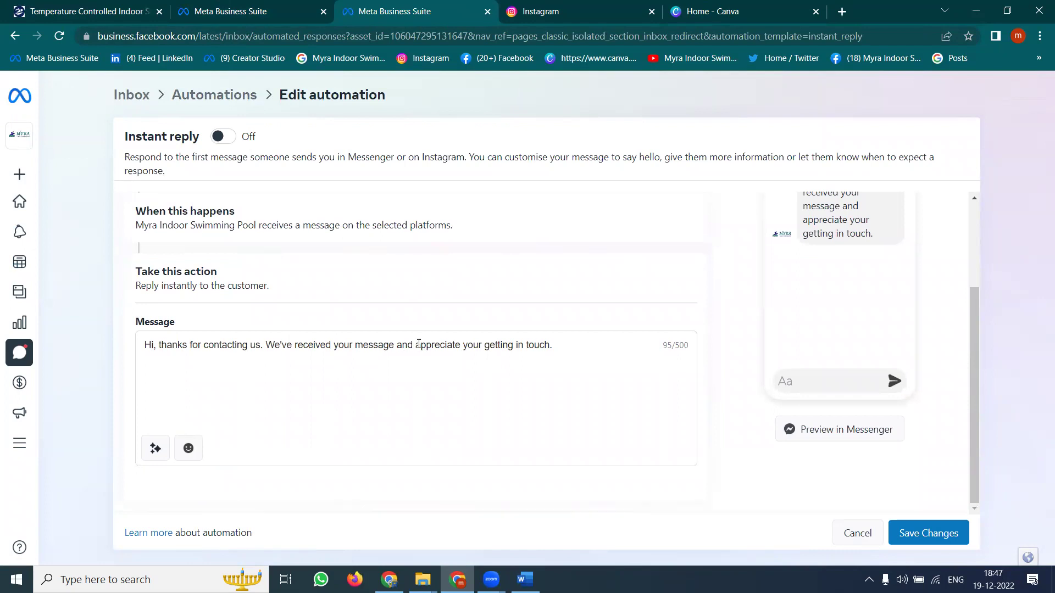
{"action": "left_click_drag", "start_coordinate": [415, 345], "coordinate": [570, 338]}
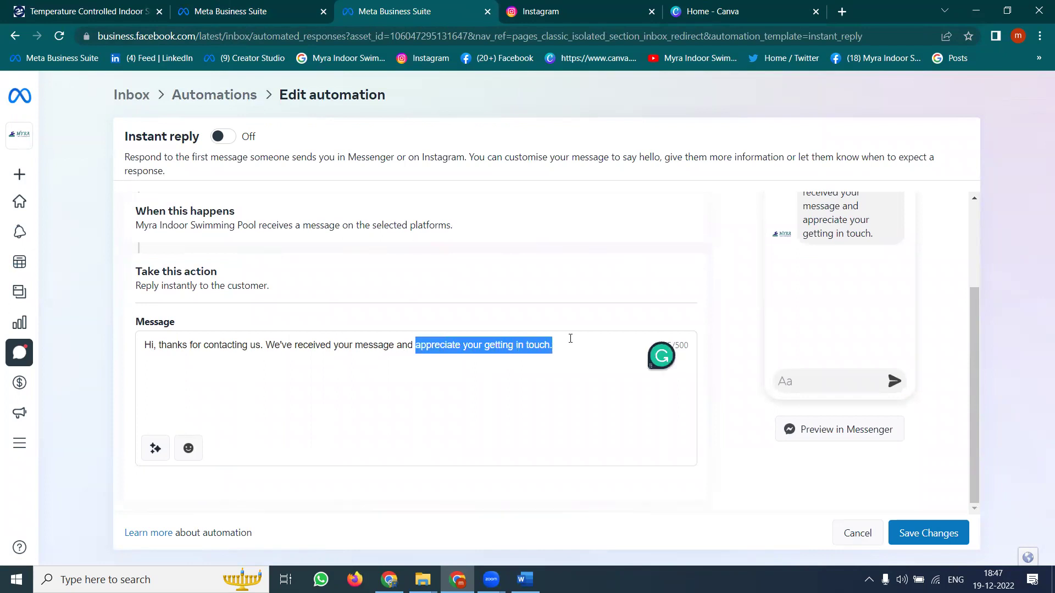
{"action": "type", "text": "You can "}
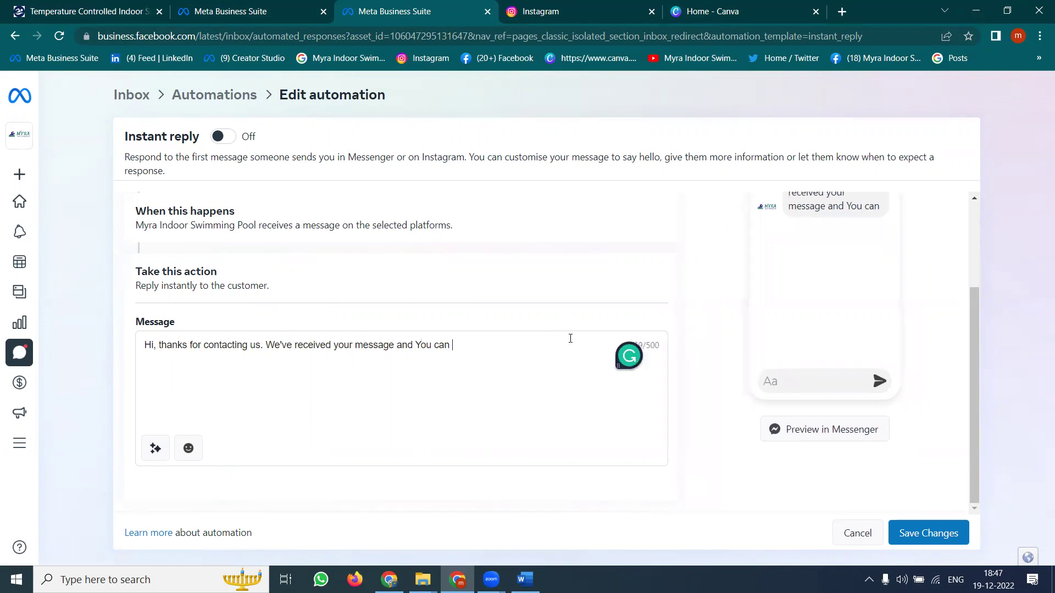
{"action": "type", "text": "book The Slohere-"}
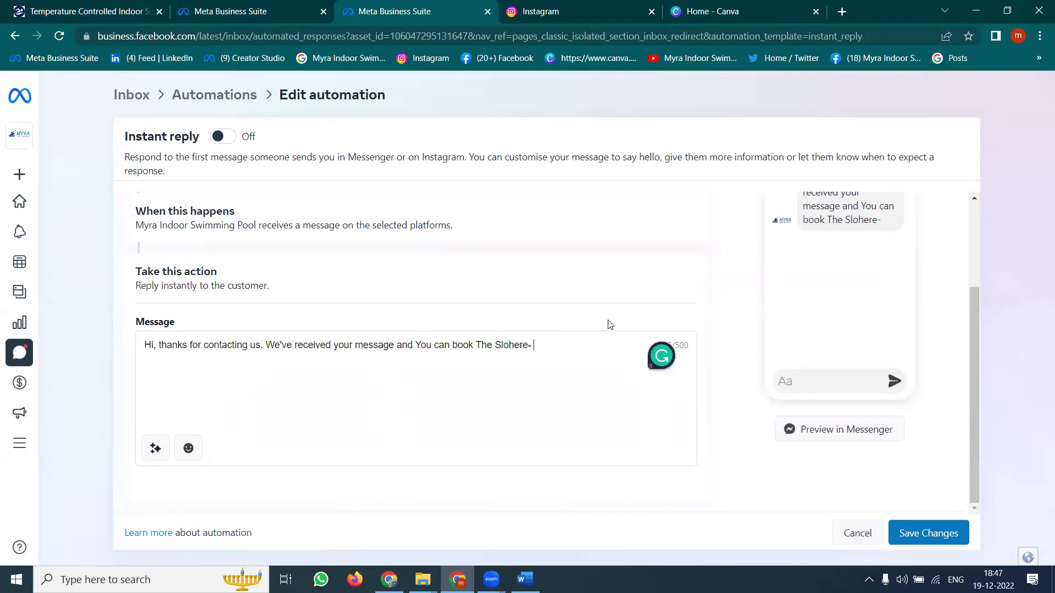
{"action": "left_click", "coordinate": [507, 344]}
{"action": "type", "text": "t"}
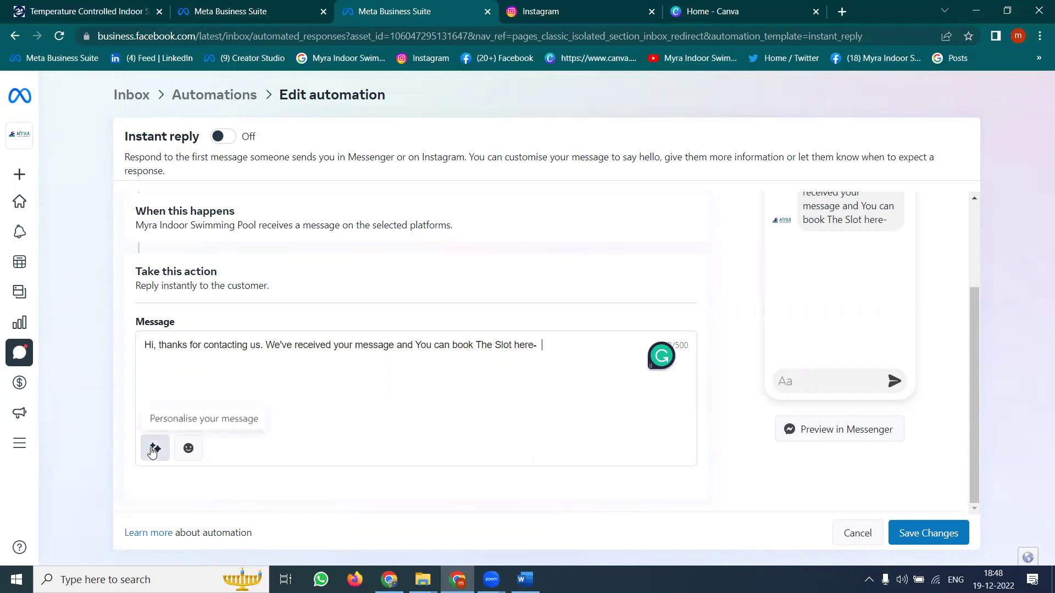
{"action": "left_click", "coordinate": [155, 449]}
{"action": "left_click", "coordinate": [454, 350]}
{"action": "left_click", "coordinate": [620, 420]}
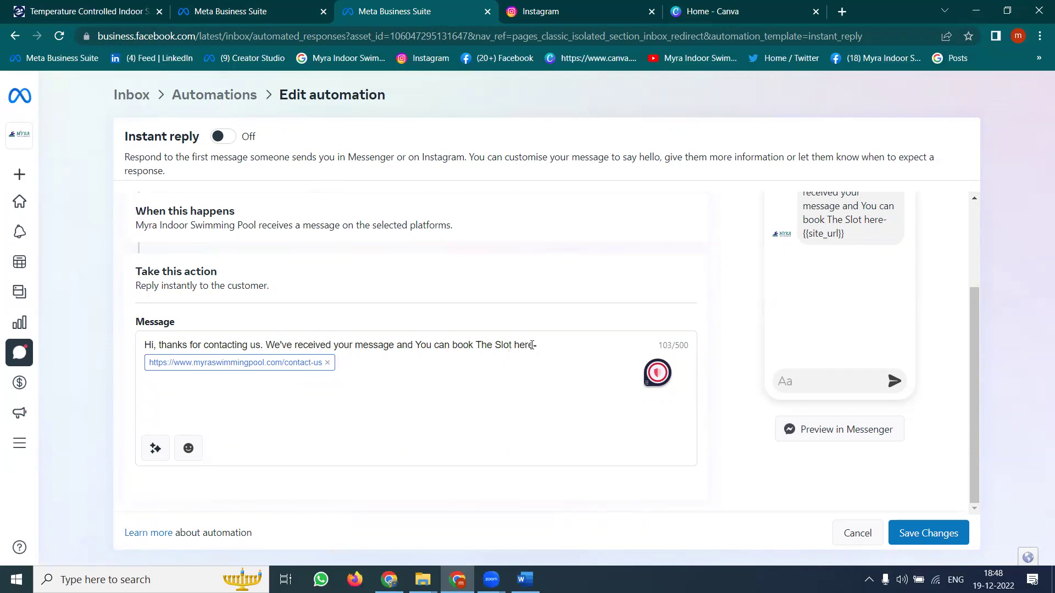
{"action": "left_click", "coordinate": [947, 532]}
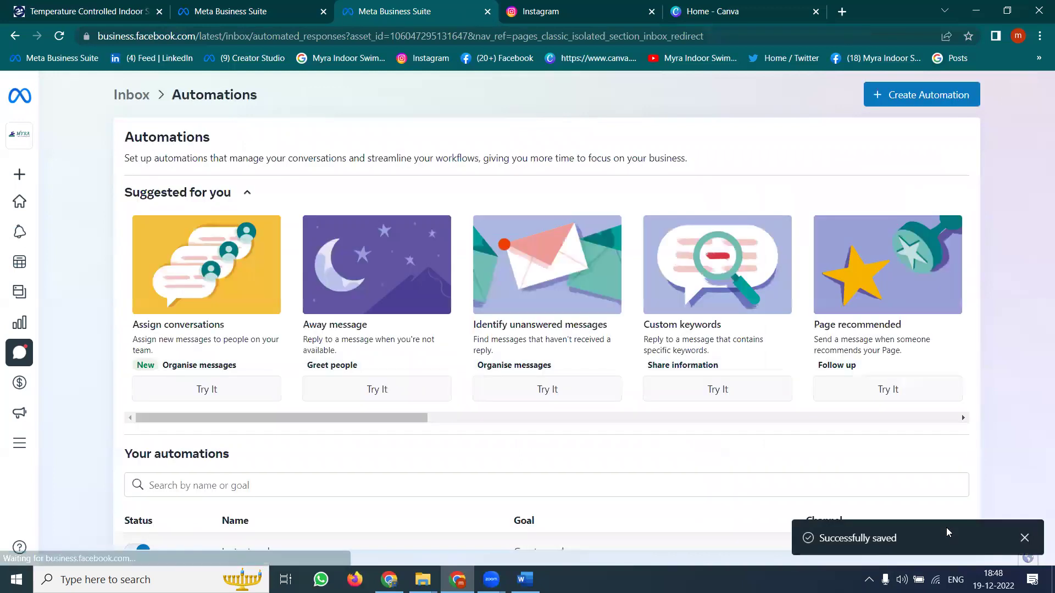
Step: Review the saved Instant reply automation's channels, message and follow-up section, and return to the Automations list
{"action": "scroll", "coordinate": [624, 412], "scroll_direction": "down", "scroll_amount": 1}
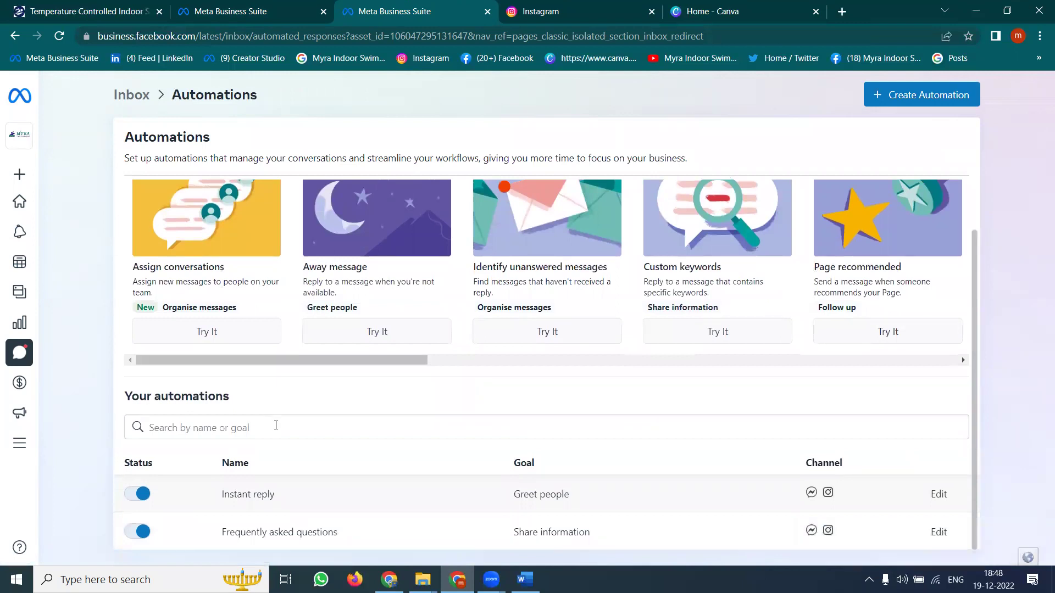
{"action": "left_click", "coordinate": [939, 493]}
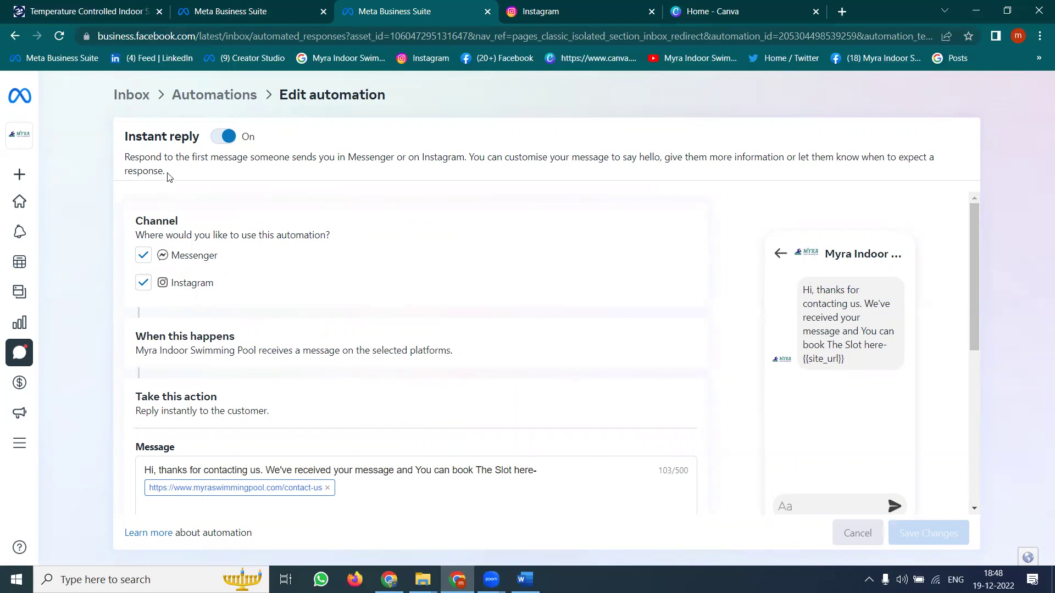
{"action": "scroll", "coordinate": [310, 350], "scroll_direction": "down", "scroll_amount": 5}
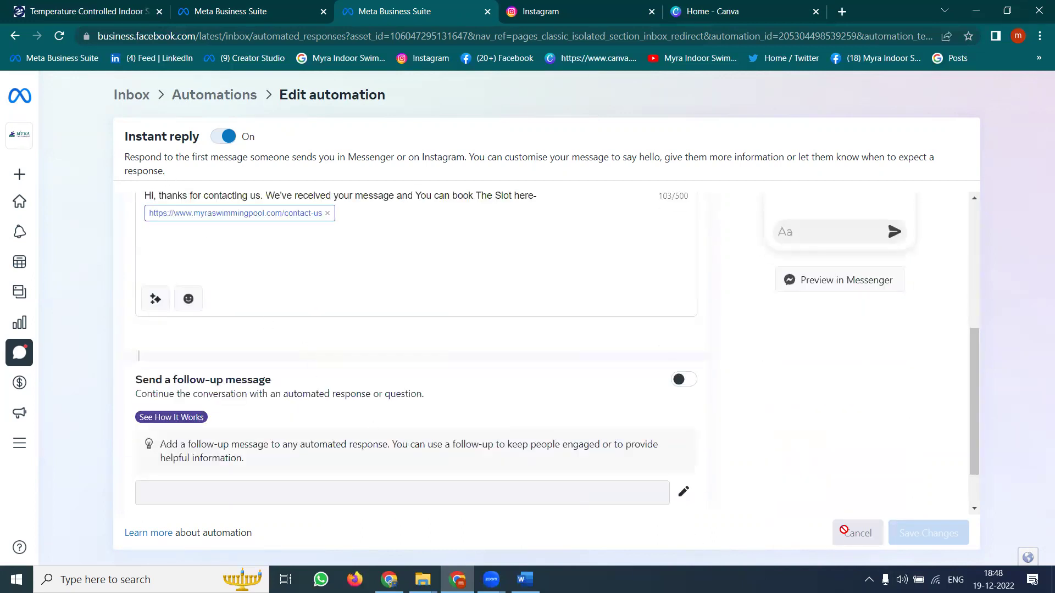
{"action": "scroll", "coordinate": [850, 471], "scroll_direction": "up", "scroll_amount": 5}
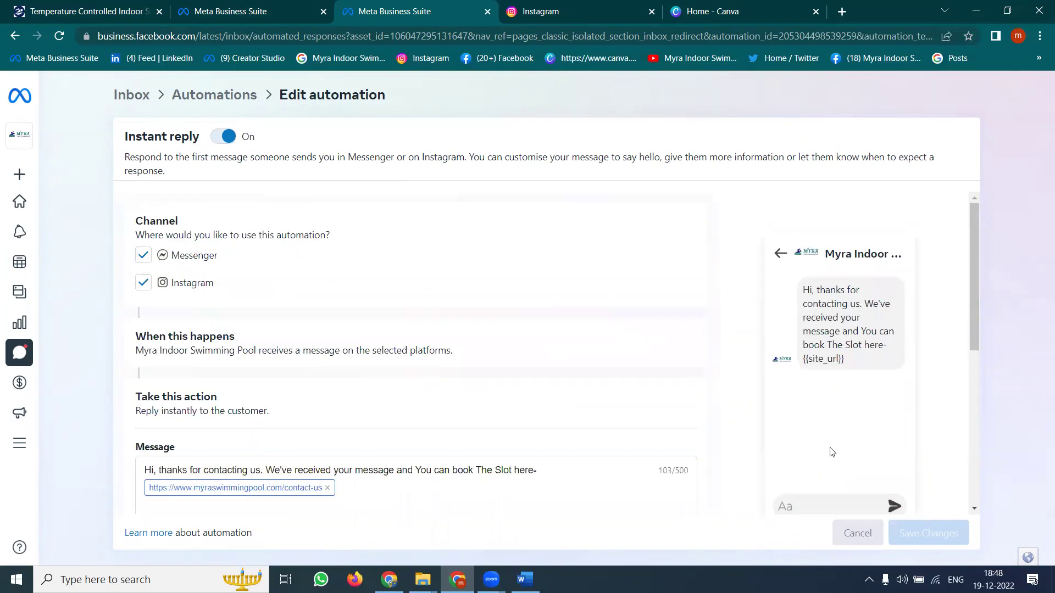
{"action": "left_click", "coordinate": [220, 97]}
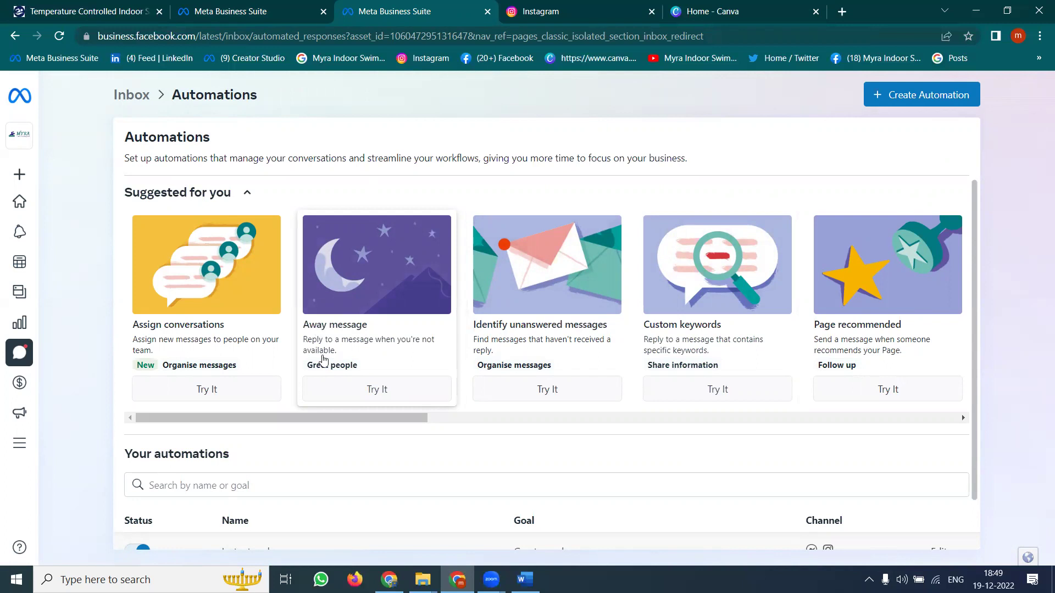
Step: Open the Away message automation and look through its channel, weekly hours and message sections
{"action": "left_click", "coordinate": [364, 394]}
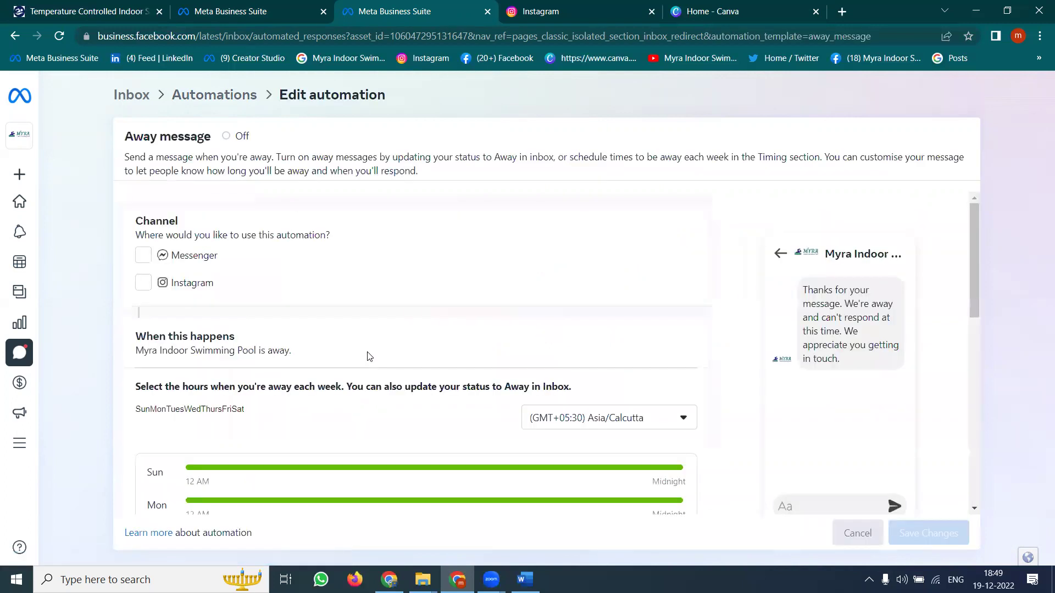
{"action": "scroll", "coordinate": [368, 356], "scroll_direction": "down", "scroll_amount": 3}
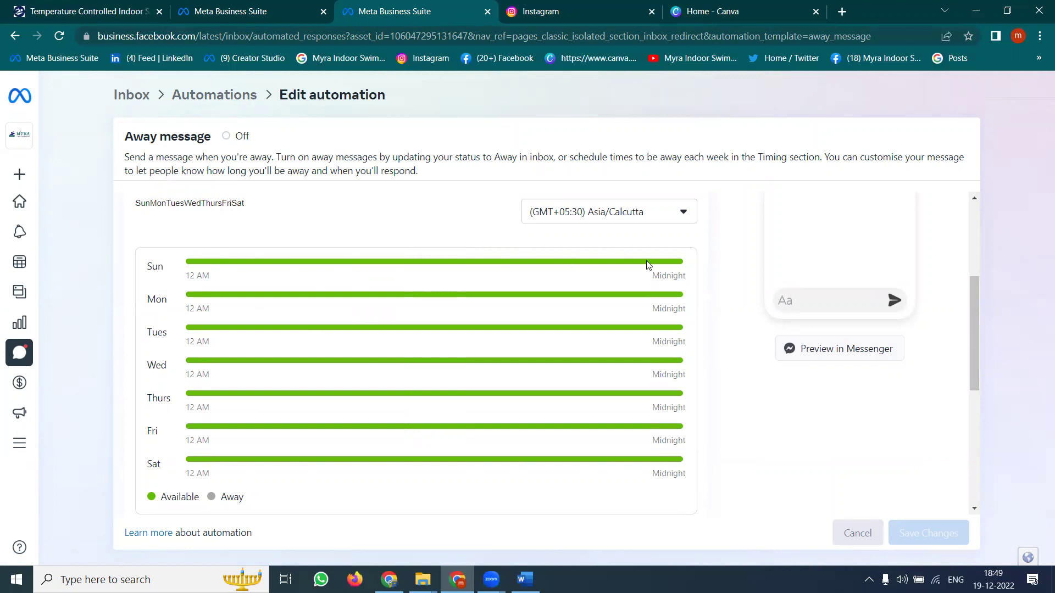
{"action": "scroll", "coordinate": [417, 379], "scroll_direction": "down", "scroll_amount": 4}
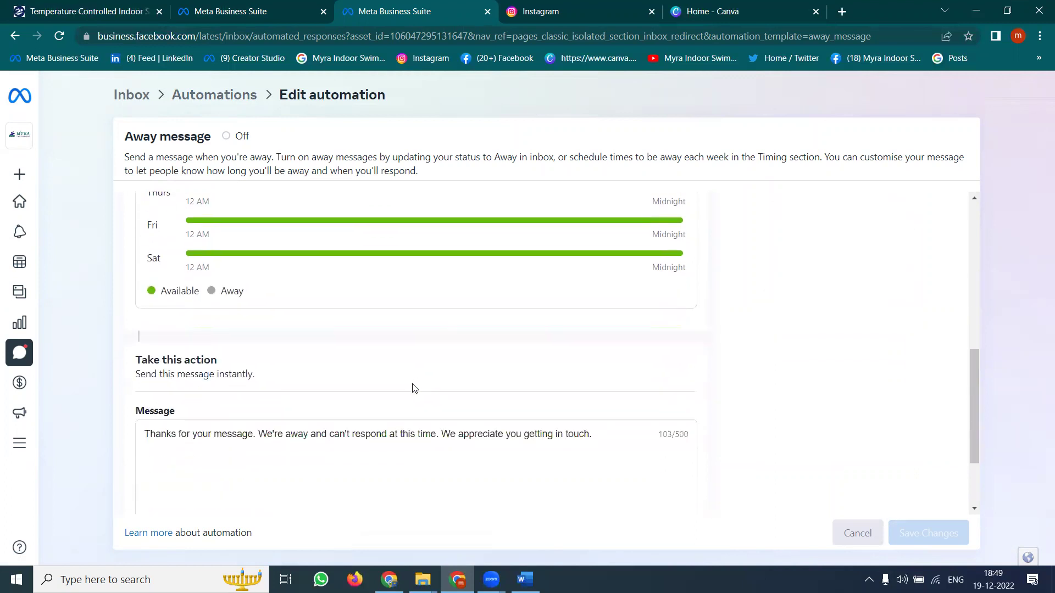
{"action": "scroll", "coordinate": [415, 388], "scroll_direction": "up", "scroll_amount": 5}
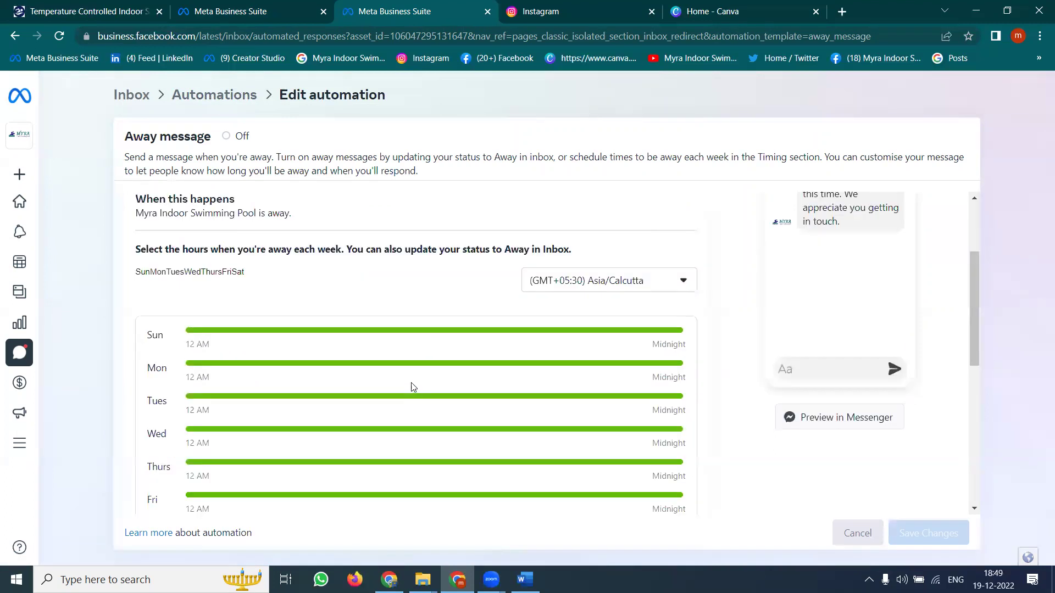
Step: Add Wednesday to the away schedule and set its away hours to 06:00-22:00
{"action": "left_click", "coordinate": [197, 273]}
{"action": "left_click", "coordinate": [208, 354]}
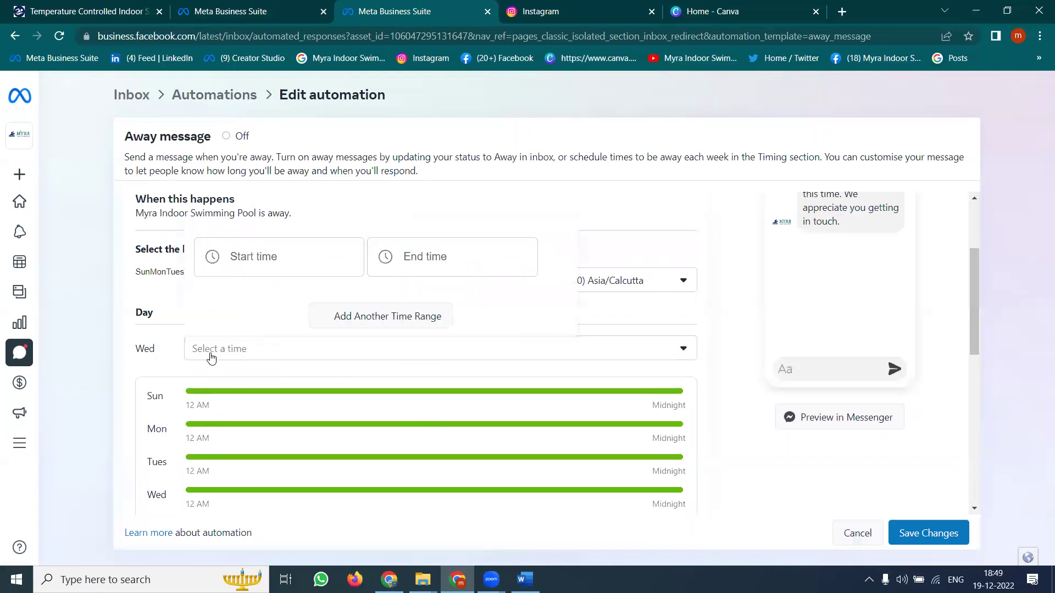
{"action": "left_click", "coordinate": [248, 266]}
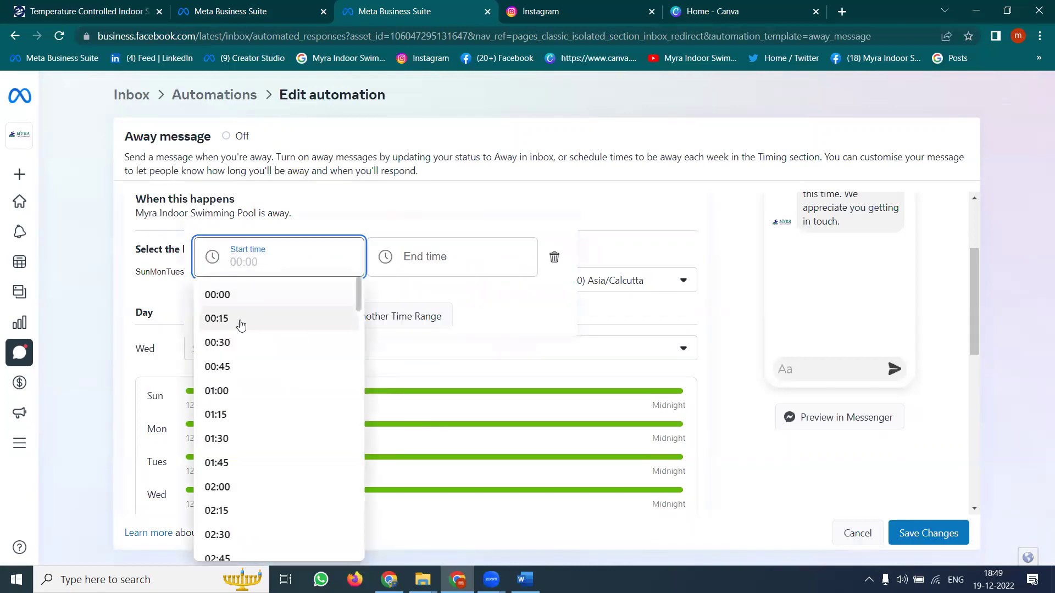
{"action": "type", "text": "06"}
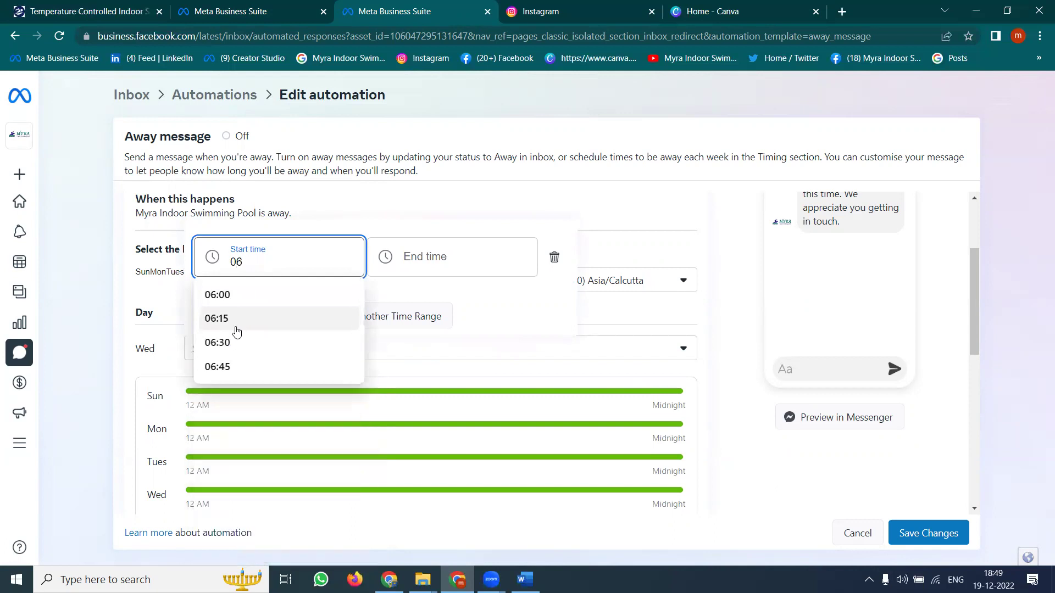
{"action": "left_click", "coordinate": [229, 301]}
{"action": "left_click", "coordinate": [427, 244]}
{"action": "type", "text": "22"}
{"action": "left_click", "coordinate": [413, 294]}
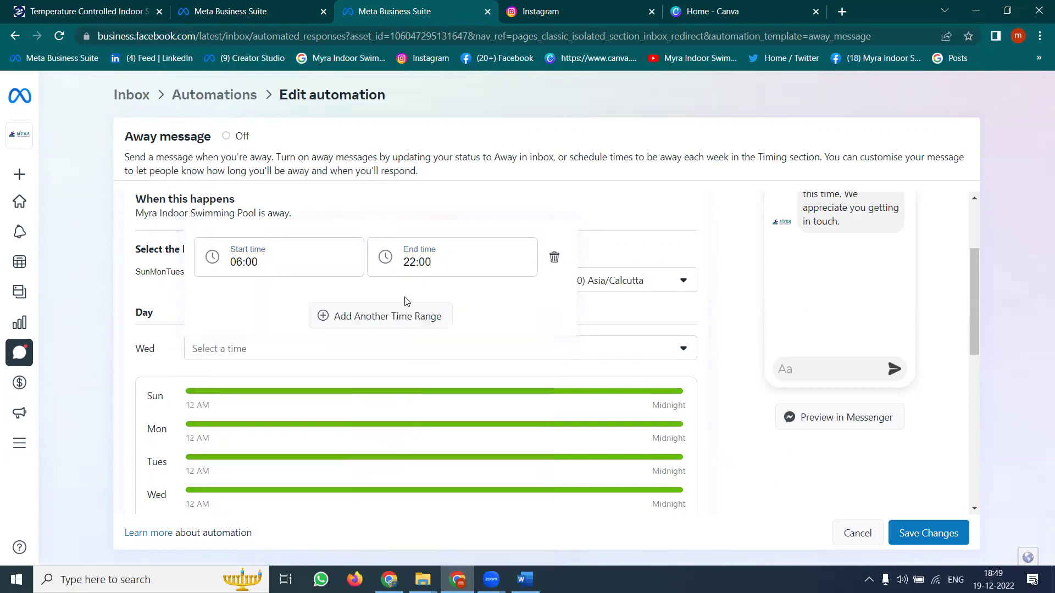
{"action": "left_click", "coordinate": [600, 222]}
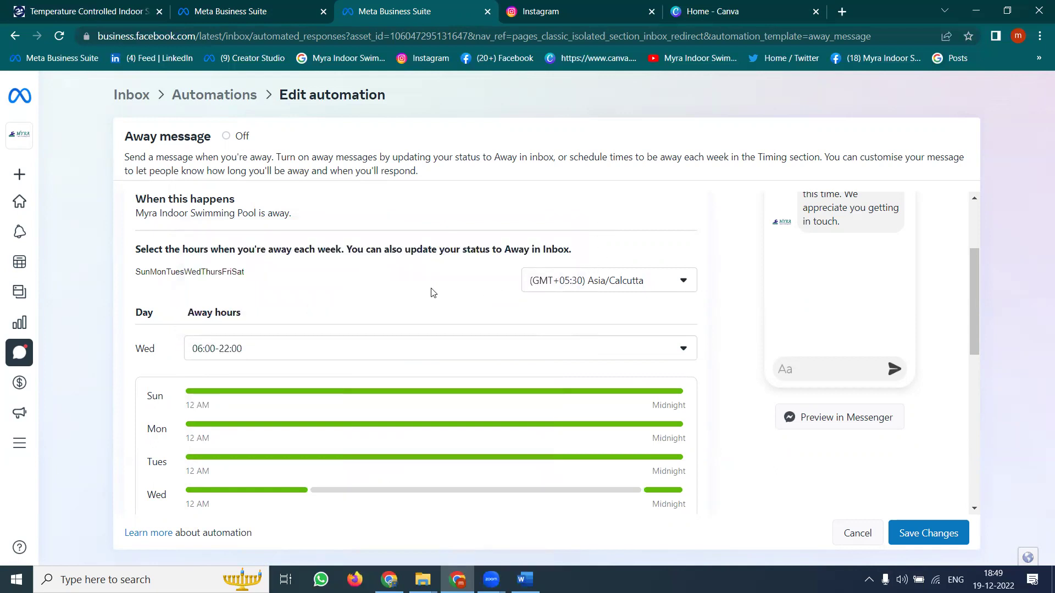
Step: Review Wednesday's away hours, add a second time range, and remove that empty range again
{"action": "scroll", "coordinate": [367, 376], "scroll_direction": "down", "scroll_amount": 1}
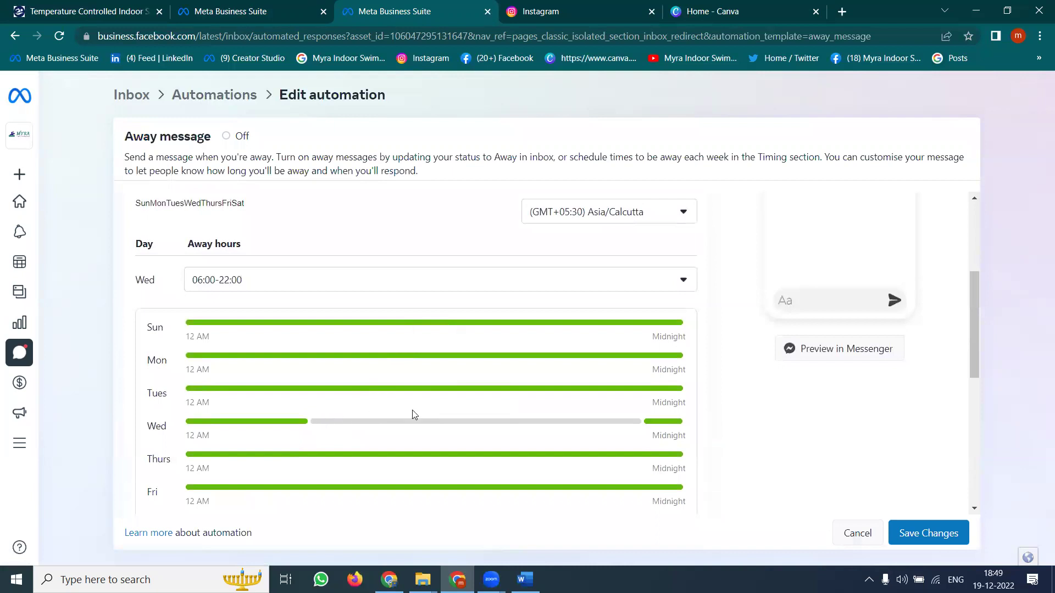
{"action": "scroll", "coordinate": [295, 318], "scroll_direction": "up", "scroll_amount": 1}
{"action": "left_click", "coordinate": [230, 348]}
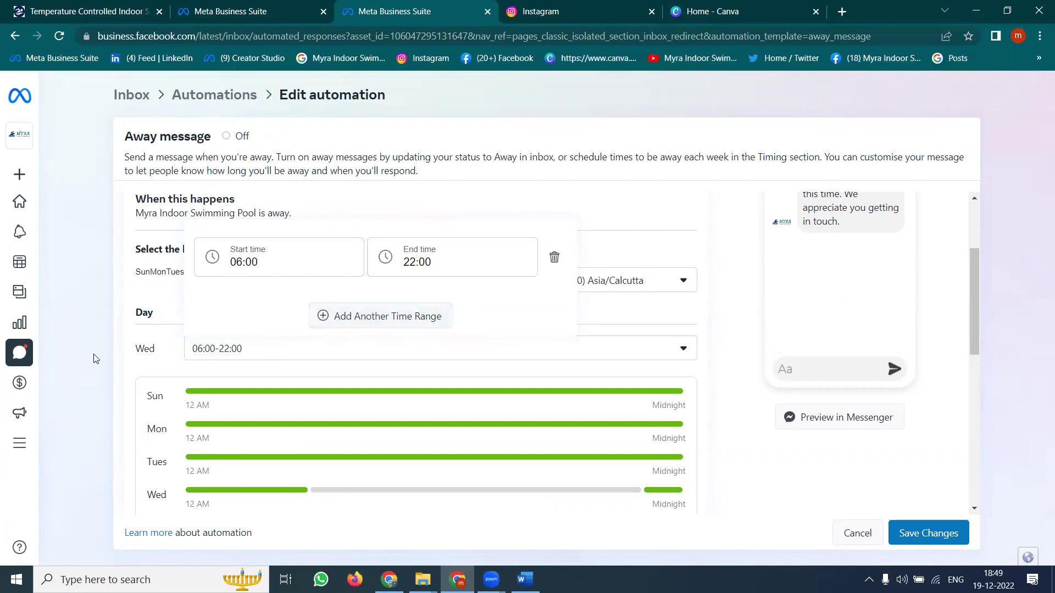
{"action": "left_click", "coordinate": [124, 354]}
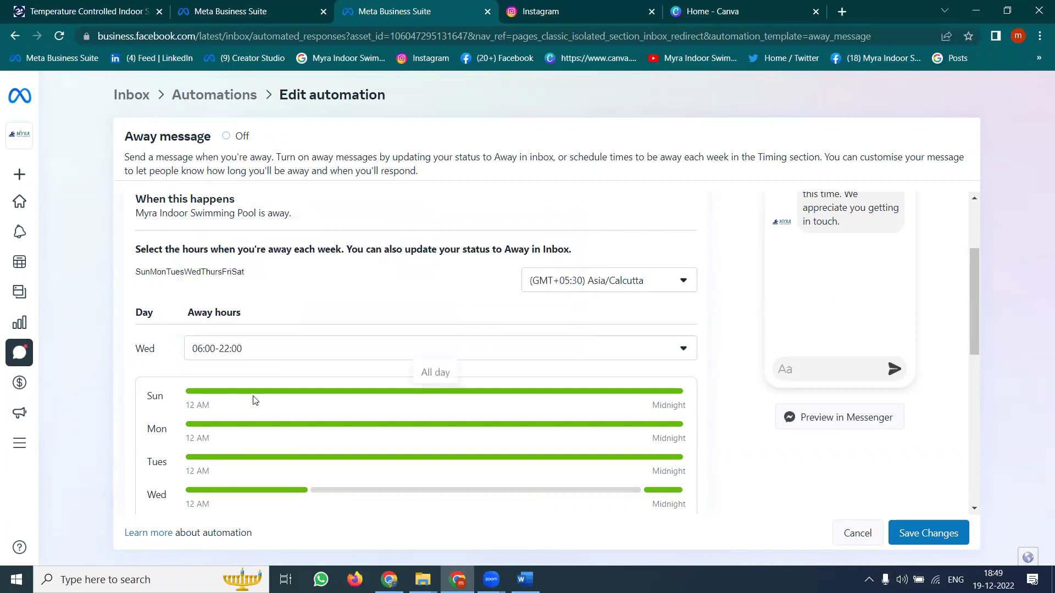
{"action": "scroll", "coordinate": [256, 395], "scroll_direction": "down", "scroll_amount": 2}
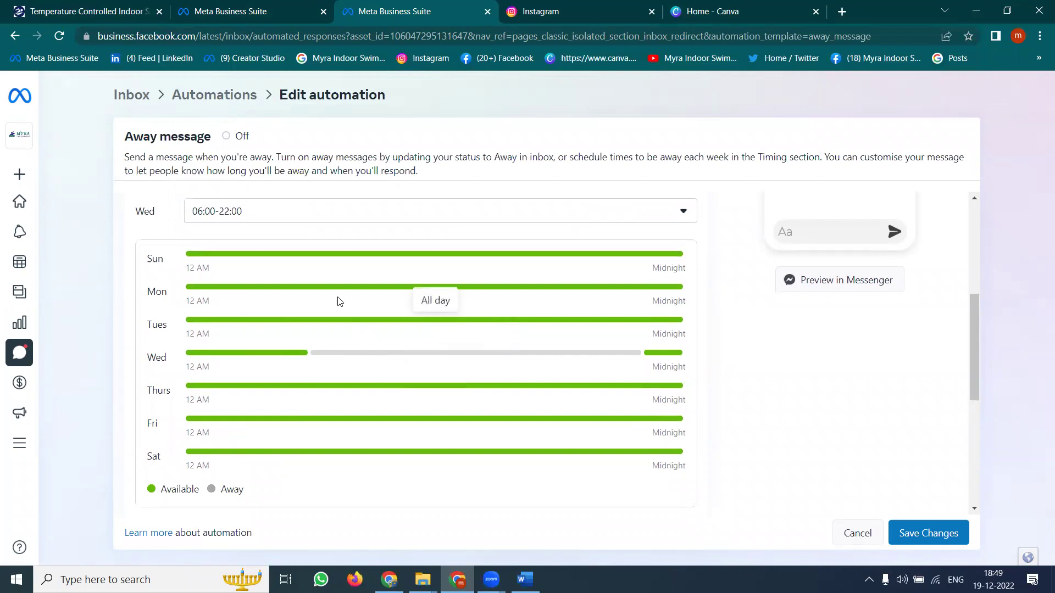
{"action": "left_click", "coordinate": [214, 218]}
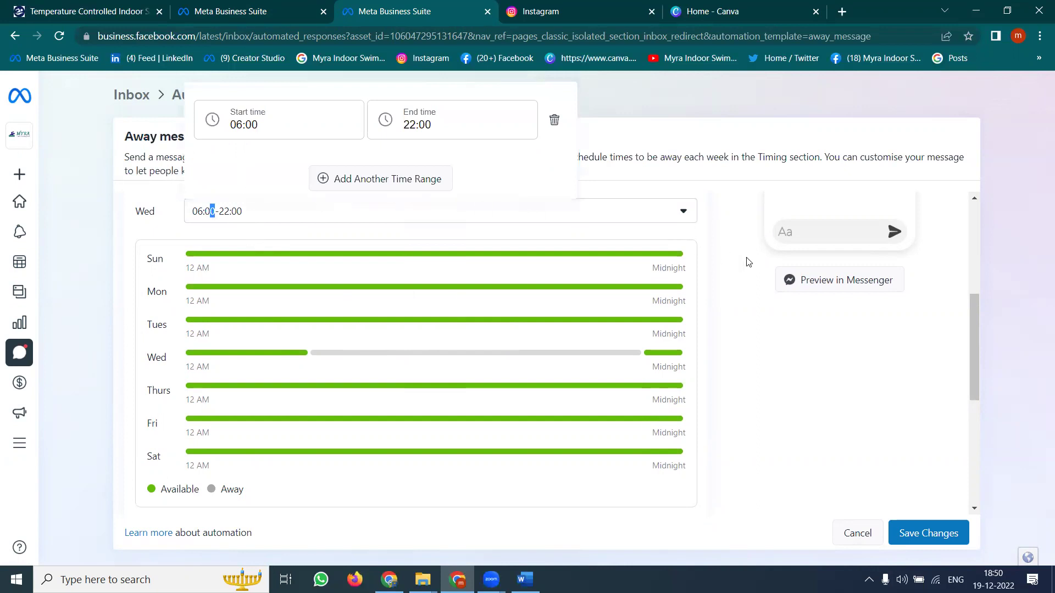
{"action": "scroll", "coordinate": [749, 259], "scroll_direction": "up", "scroll_amount": 4}
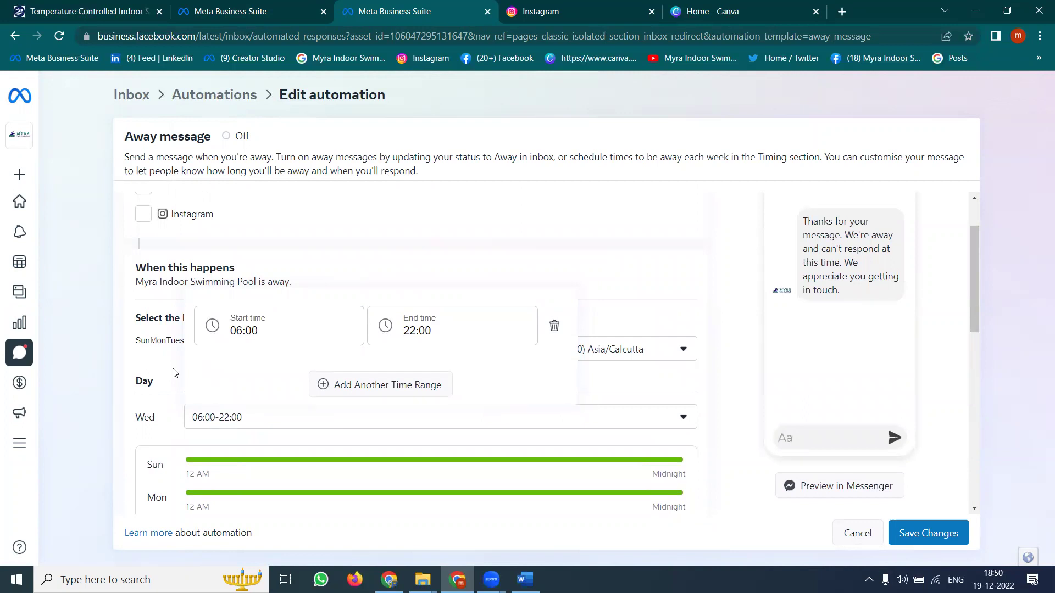
{"action": "left_click", "coordinate": [335, 386]}
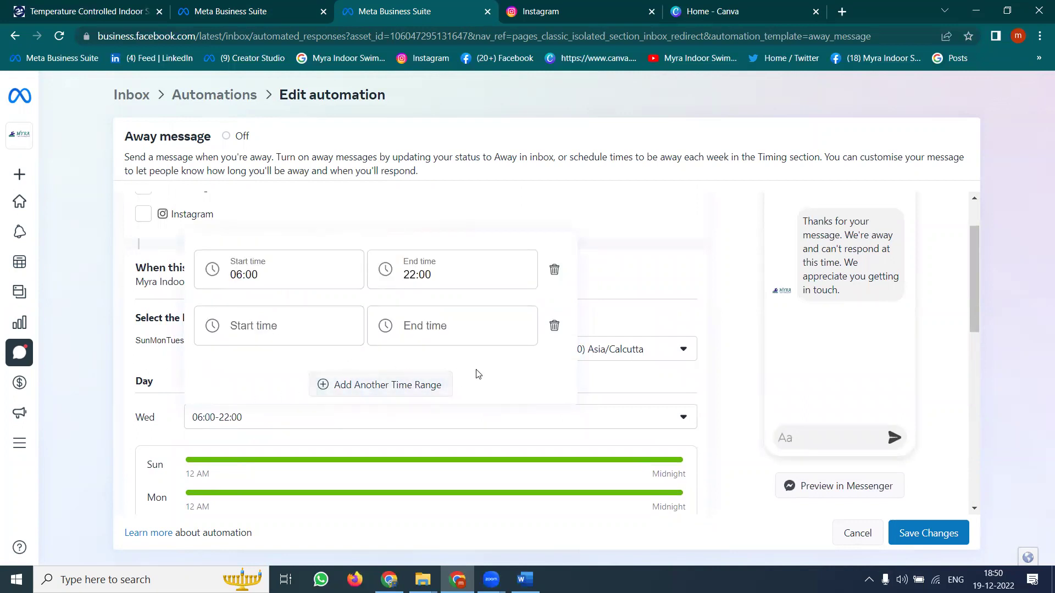
{"action": "left_click", "coordinate": [554, 325]}
{"action": "left_click", "coordinate": [744, 350]}
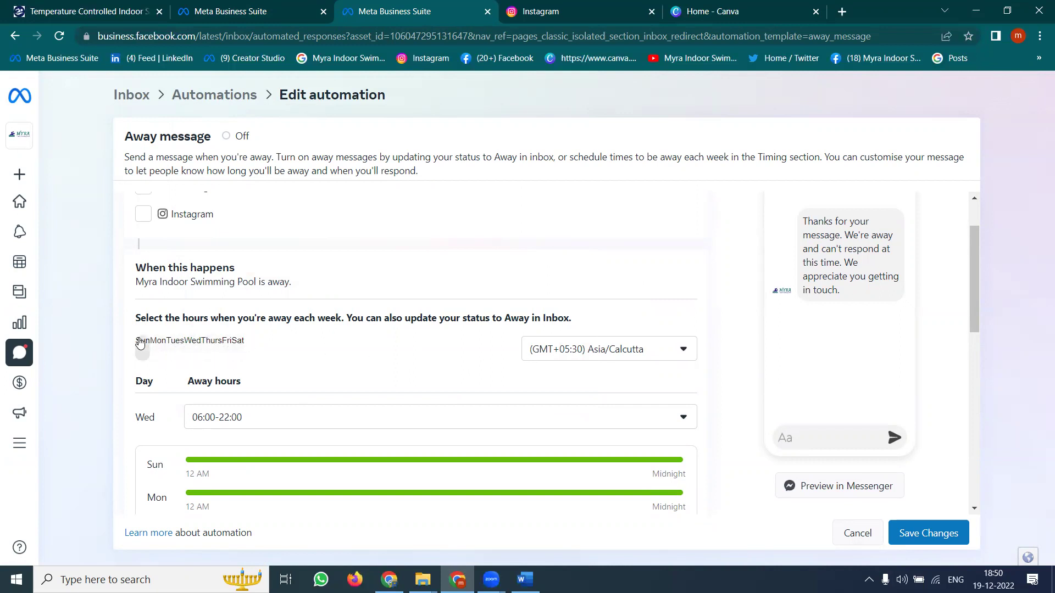
Step: Add Sunday to the away schedule without a time and delete Wednesday's time range
{"action": "left_click", "coordinate": [140, 343]}
{"action": "left_click", "coordinate": [215, 417]}
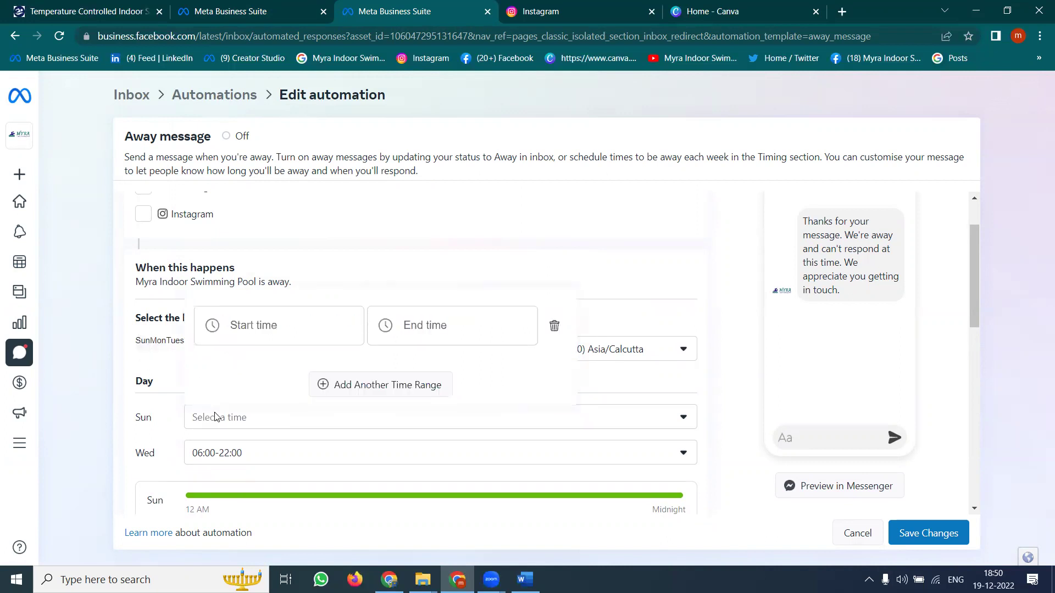
{"action": "left_click", "coordinate": [226, 452]}
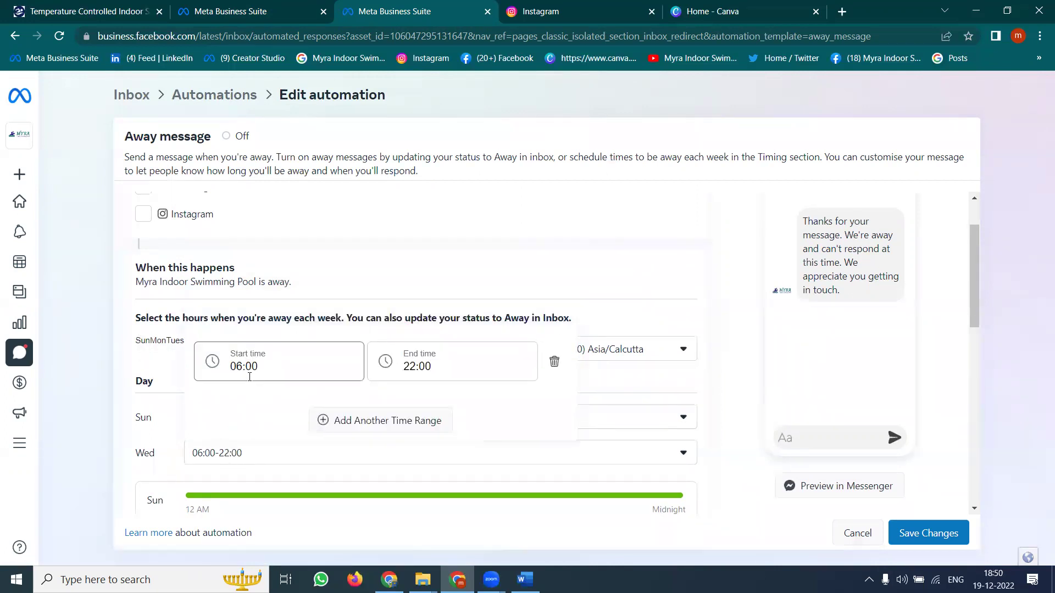
{"action": "left_click", "coordinate": [126, 375]}
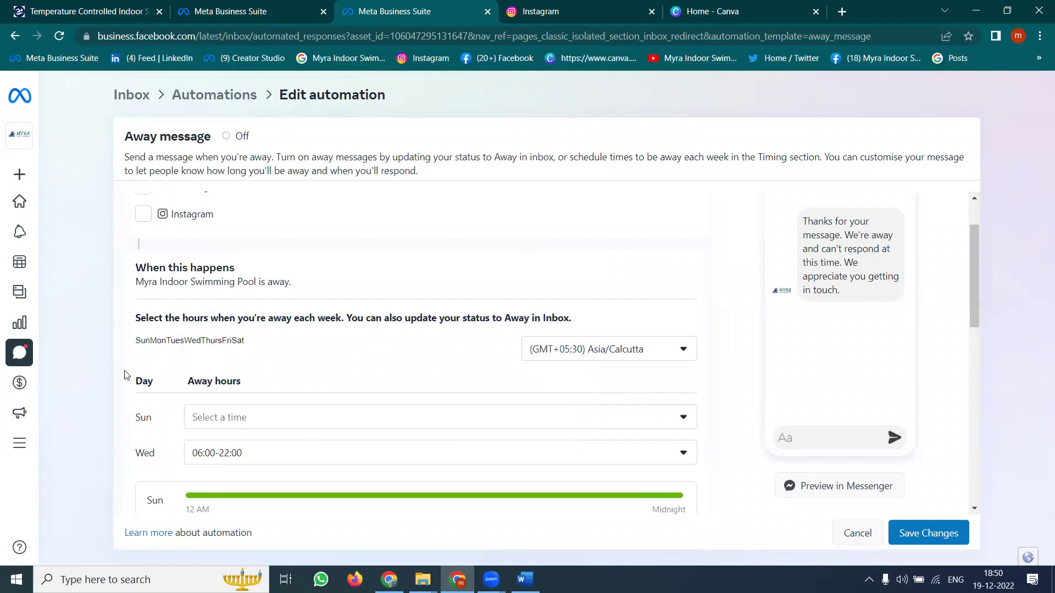
{"action": "left_click", "coordinate": [213, 424]}
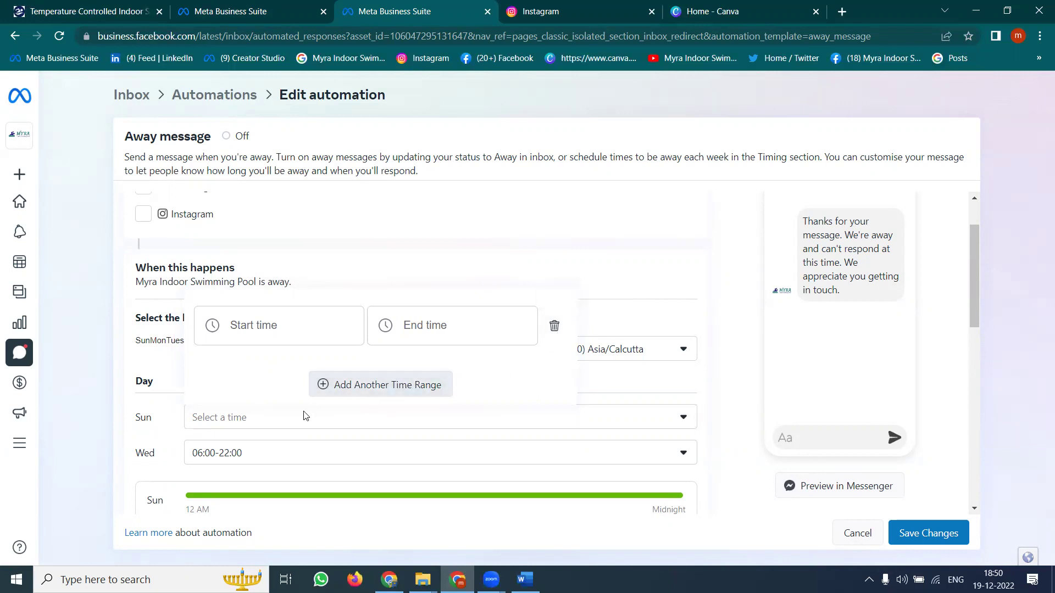
{"action": "left_click", "coordinate": [266, 451]}
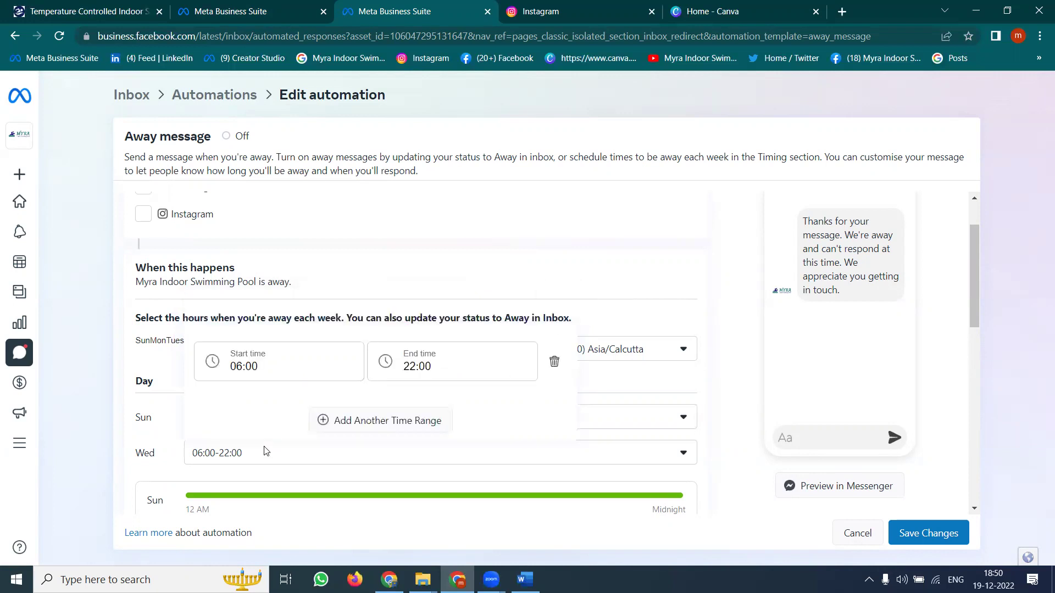
{"action": "left_click", "coordinate": [554, 361]}
{"action": "left_click", "coordinate": [736, 370]}
Step: Replace "We appreciate you getting in touch." in the away message with "For More Details Contcat Here -"
{"action": "scroll", "coordinate": [731, 369], "scroll_direction": "down", "scroll_amount": 4}
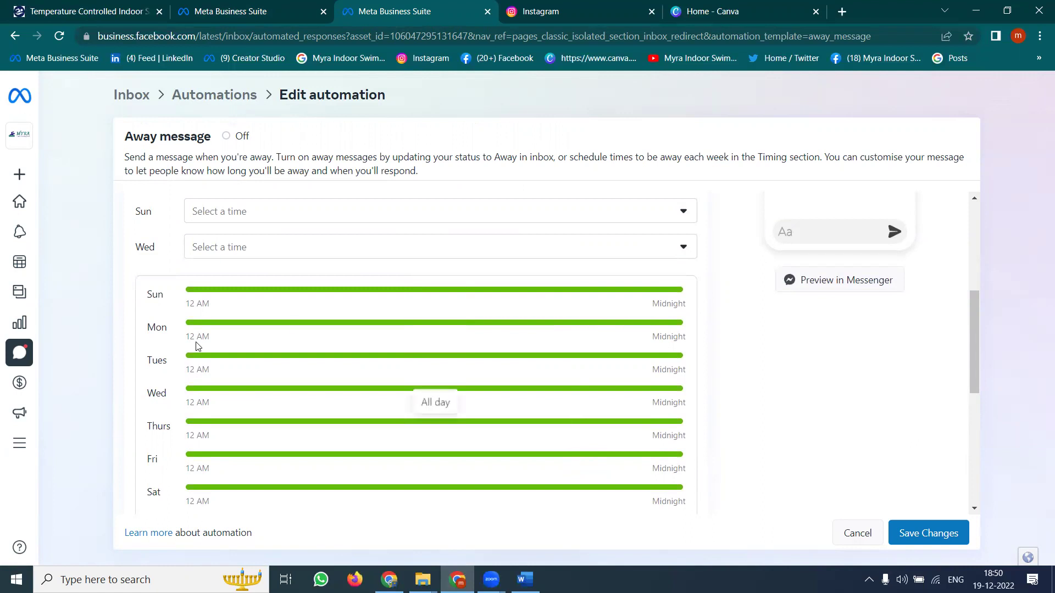
{"action": "scroll", "coordinate": [365, 319], "scroll_direction": "down", "scroll_amount": 6}
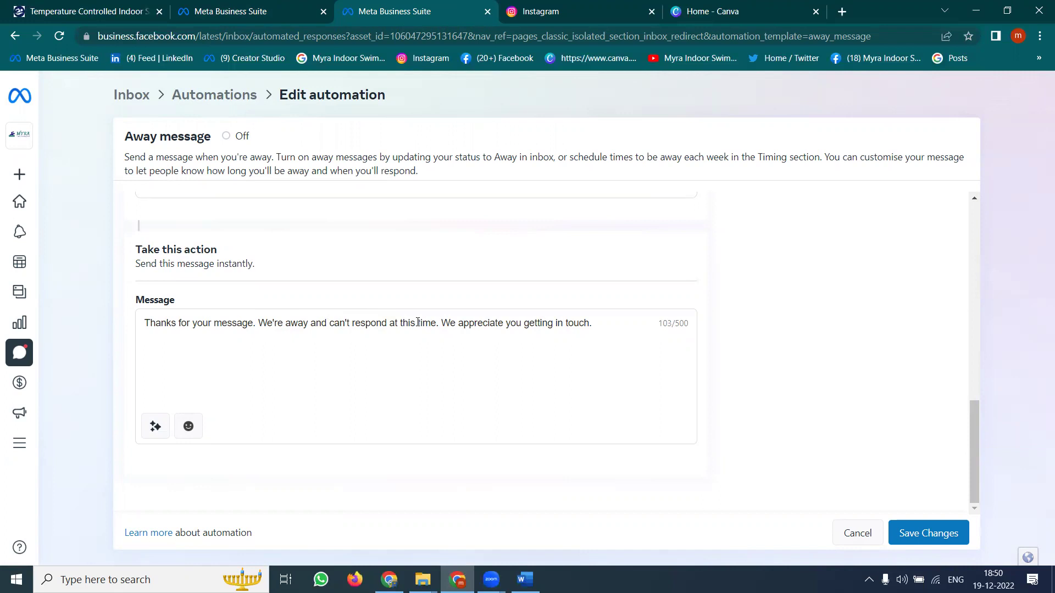
{"action": "left_click_drag", "start_coordinate": [441, 322], "coordinate": [605, 314]}
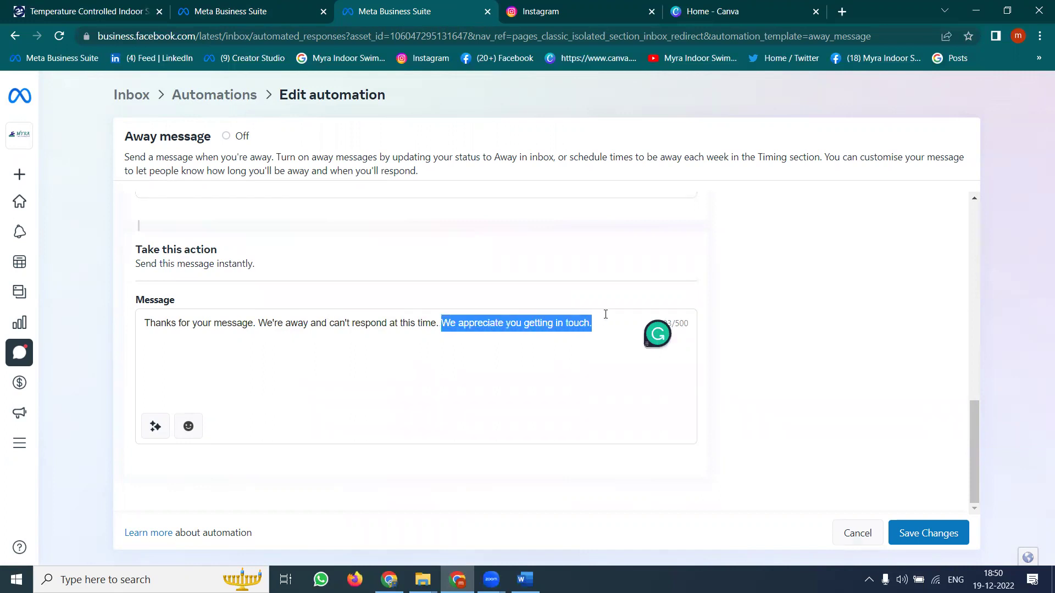
{"action": "type", "text": "For Mor"}
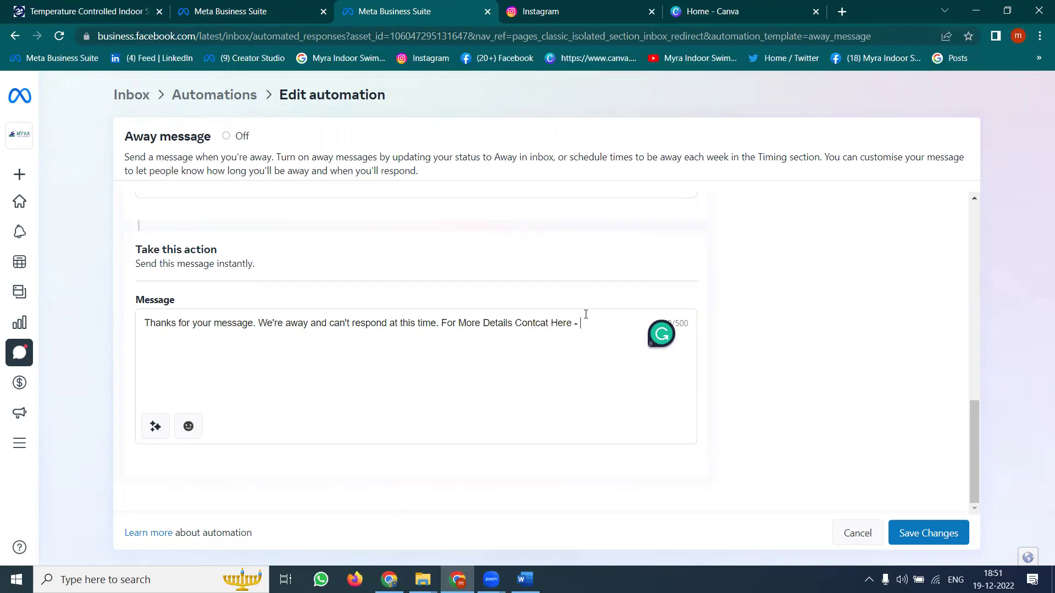
{"action": "left_click", "coordinate": [155, 426]}
{"action": "left_click", "coordinate": [448, 352]}
{"action": "left_click", "coordinate": [619, 419]}
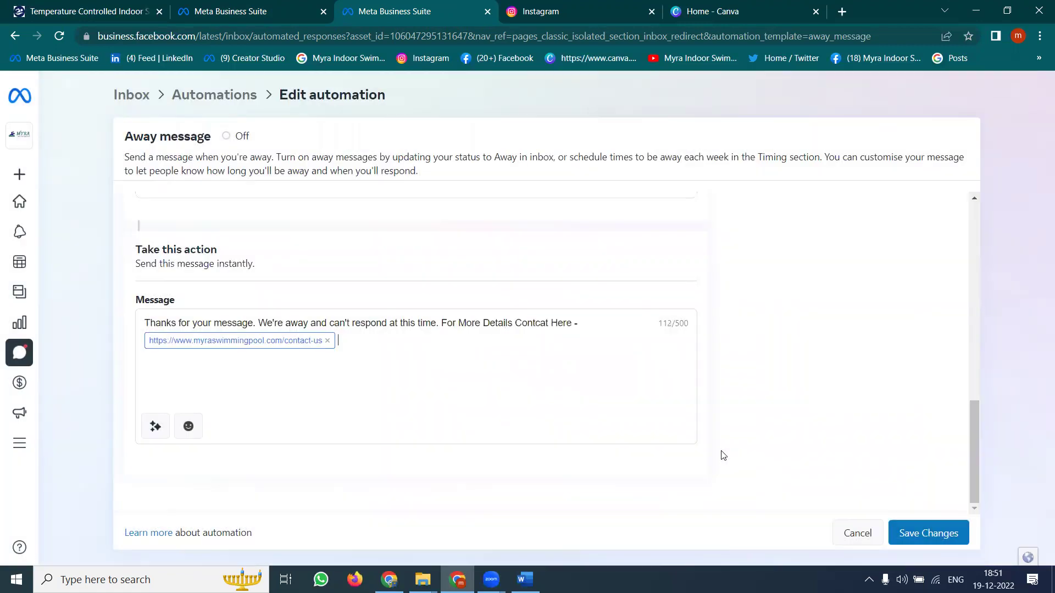
{"action": "left_click", "coordinate": [156, 426]}
{"action": "left_click", "coordinate": [422, 372]}
{"action": "left_click", "coordinate": [617, 420]}
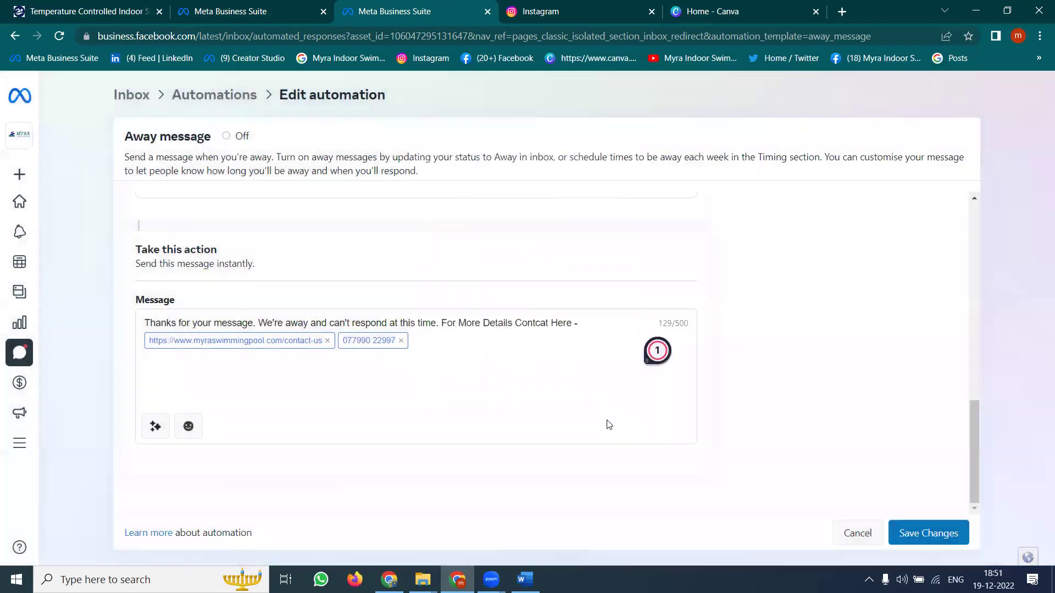
{"action": "left_click", "coordinate": [940, 535]}
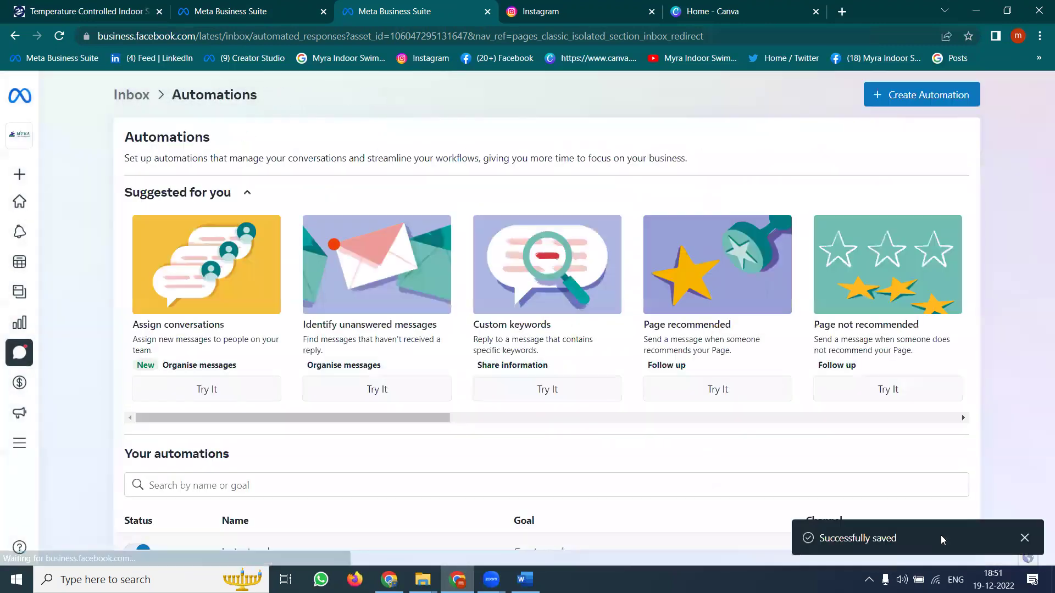
Step: Reopen the saved Away message automation from the Automations list and review its channels, away hours and message
{"action": "scroll", "coordinate": [808, 360], "scroll_direction": "down", "scroll_amount": 2}
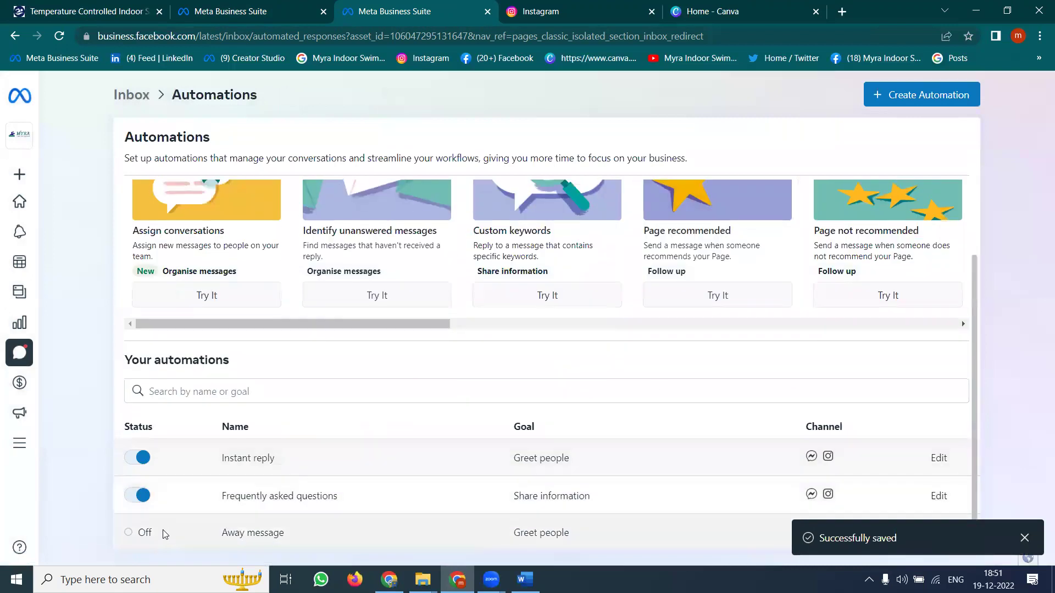
{"action": "left_click", "coordinate": [1024, 538]}
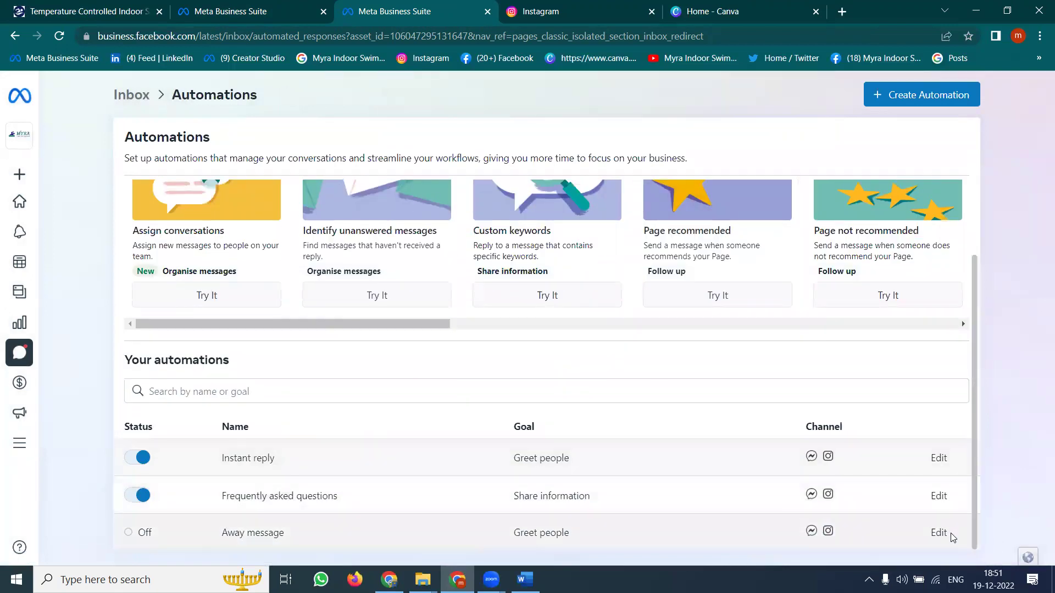
{"action": "left_click", "coordinate": [937, 533]}
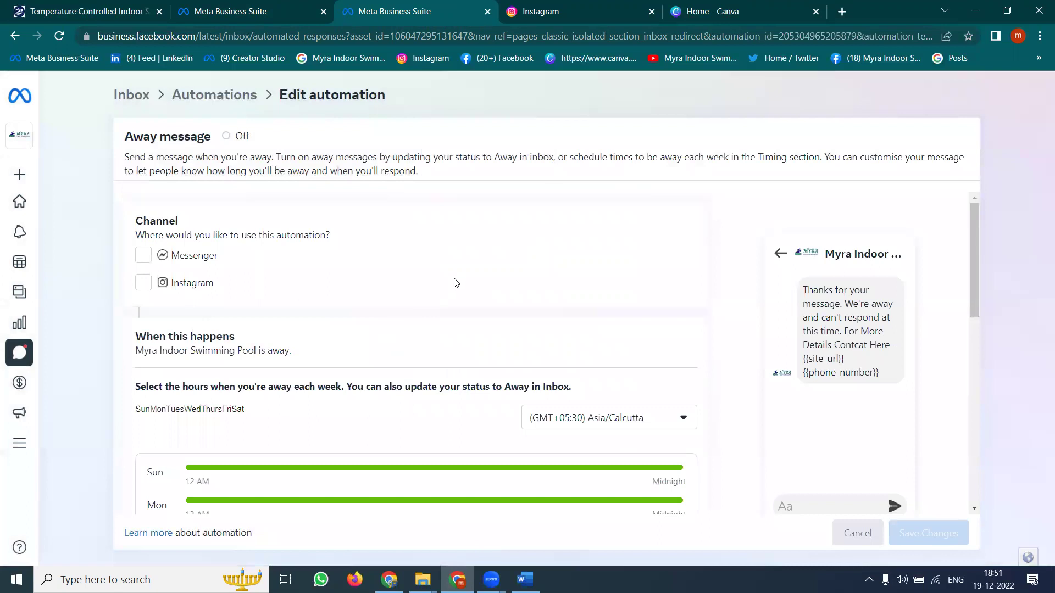
{"action": "scroll", "coordinate": [456, 280], "scroll_direction": "down", "scroll_amount": 4}
{"action": "scroll", "coordinate": [306, 248], "scroll_direction": "up", "scroll_amount": 1}
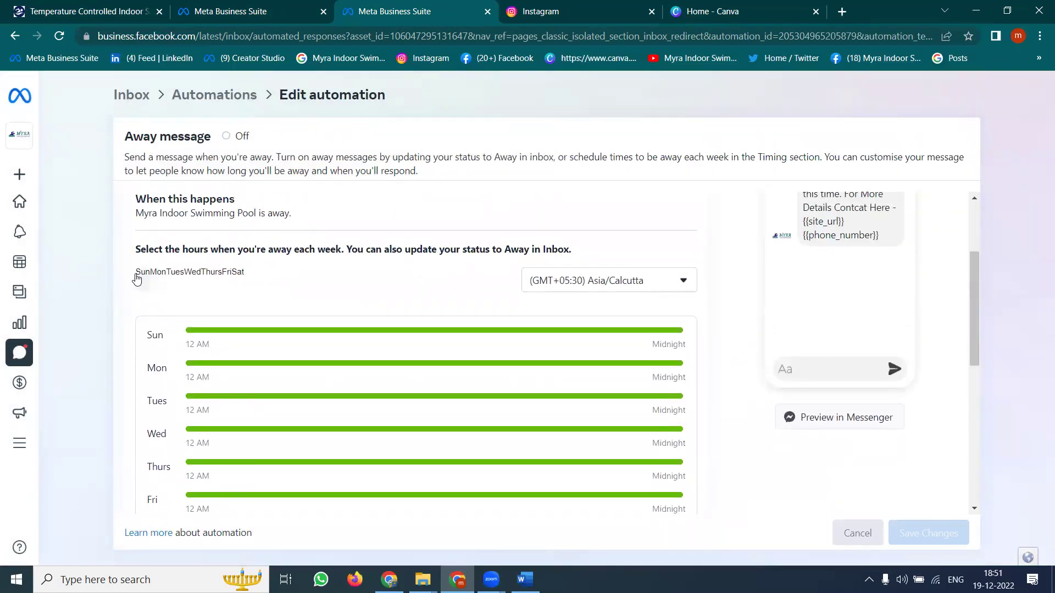
{"action": "scroll", "coordinate": [149, 280], "scroll_direction": "down", "scroll_amount": 5}
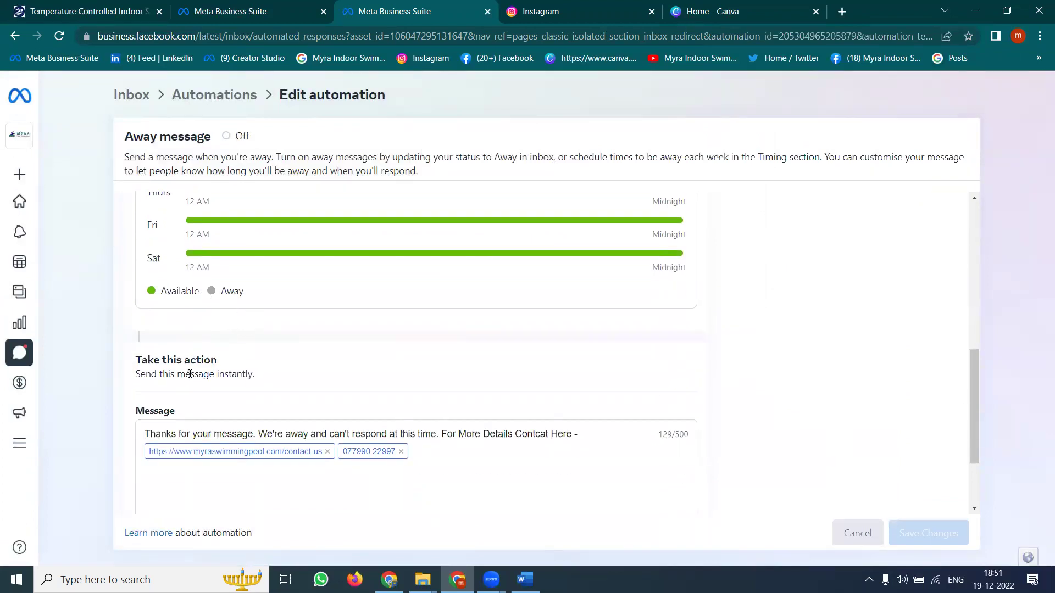
{"action": "scroll", "coordinate": [190, 374], "scroll_direction": "down", "scroll_amount": 2}
{"action": "scroll", "coordinate": [302, 364], "scroll_direction": "up", "scroll_amount": 8}
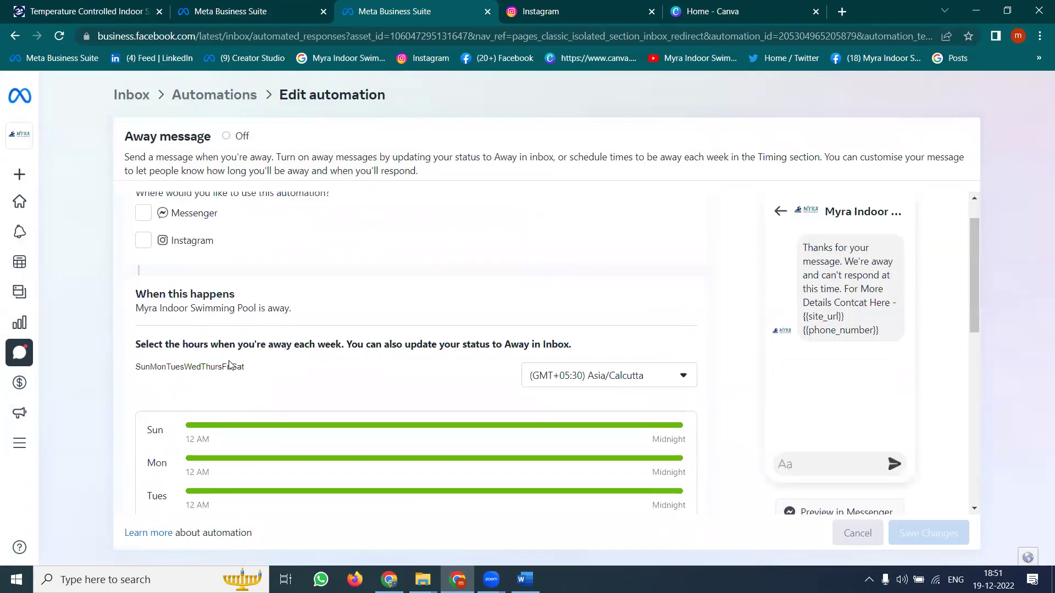
Step: Try to add Sunday to the away schedule with hours from 06:00 to 22:00 and save the automation
{"action": "left_click", "coordinate": [142, 368]}
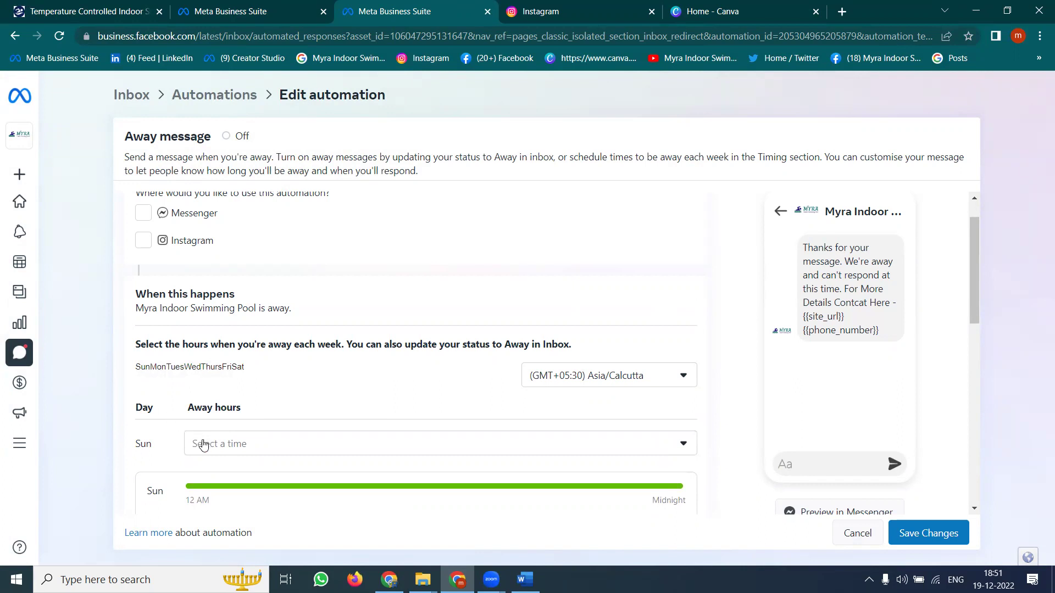
{"action": "left_click", "coordinate": [205, 443]}
{"action": "left_click", "coordinate": [265, 354]}
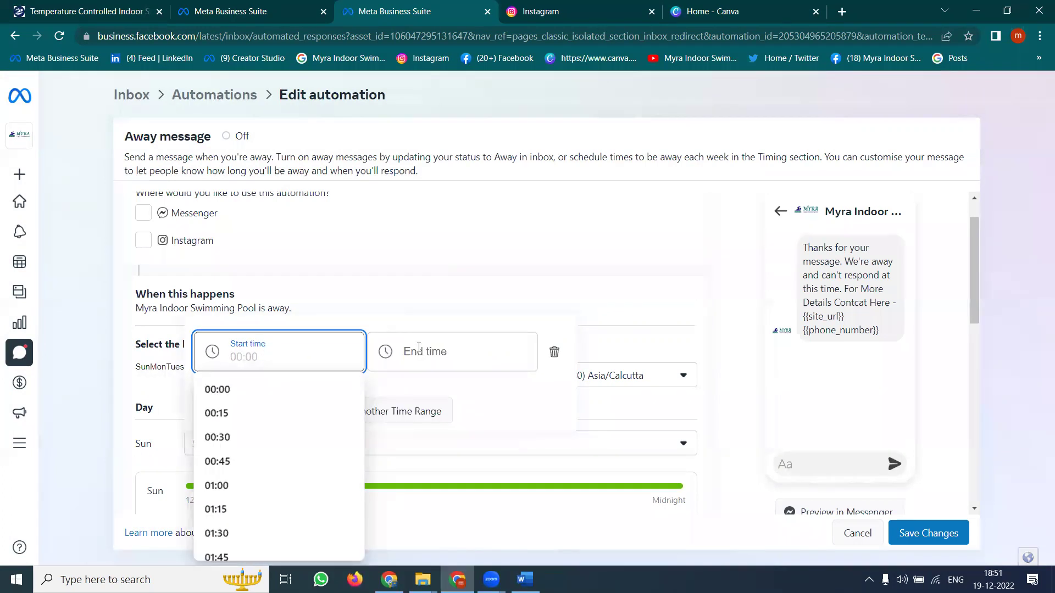
{"action": "type", "text": "06"}
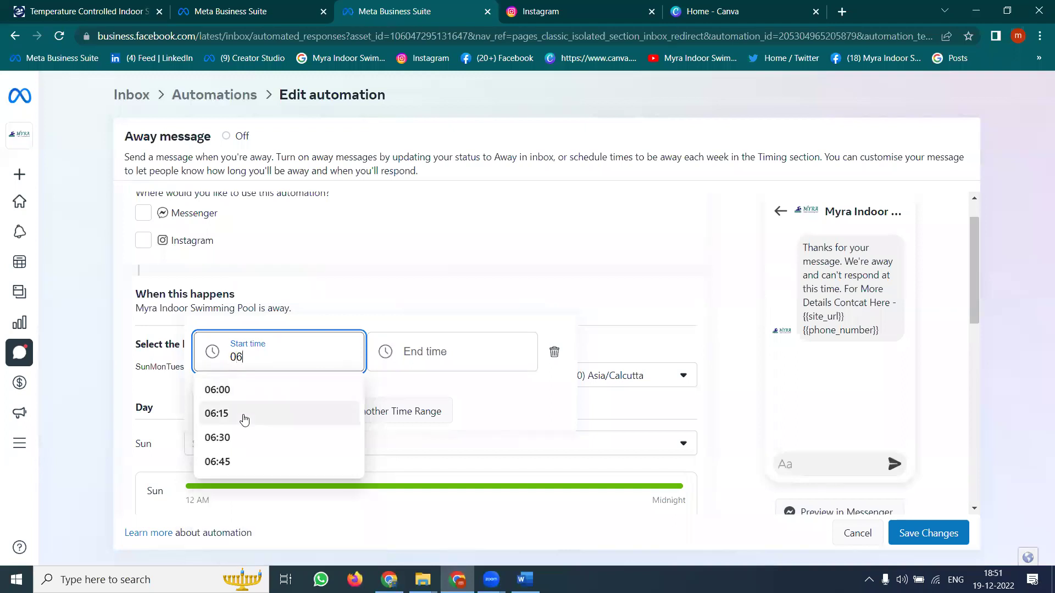
{"action": "left_click", "coordinate": [228, 390]}
{"action": "left_click", "coordinate": [415, 354]}
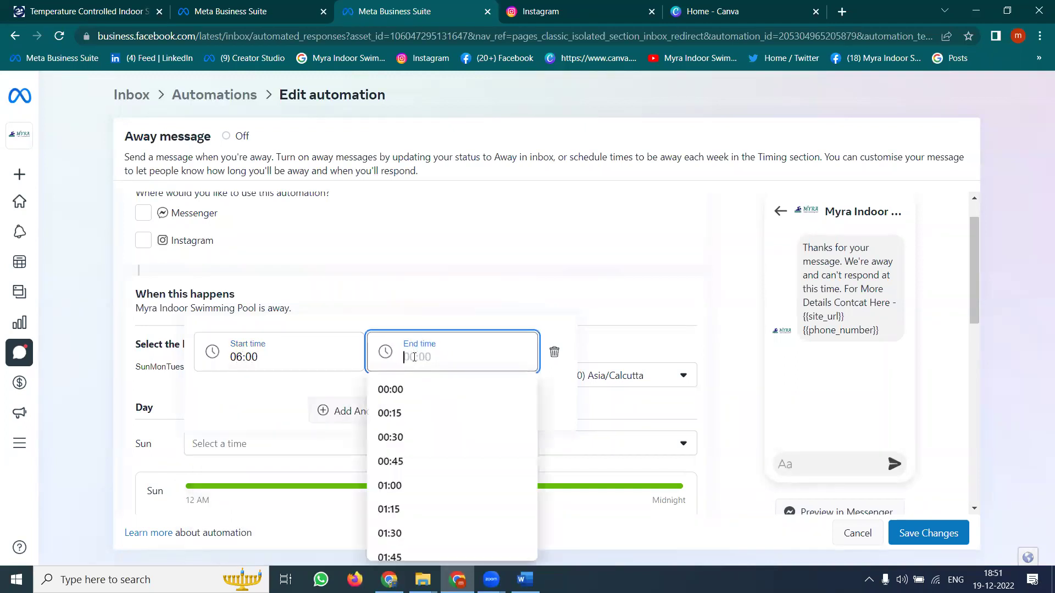
{"action": "type", "text": "22"}
{"action": "left_click", "coordinate": [394, 390]}
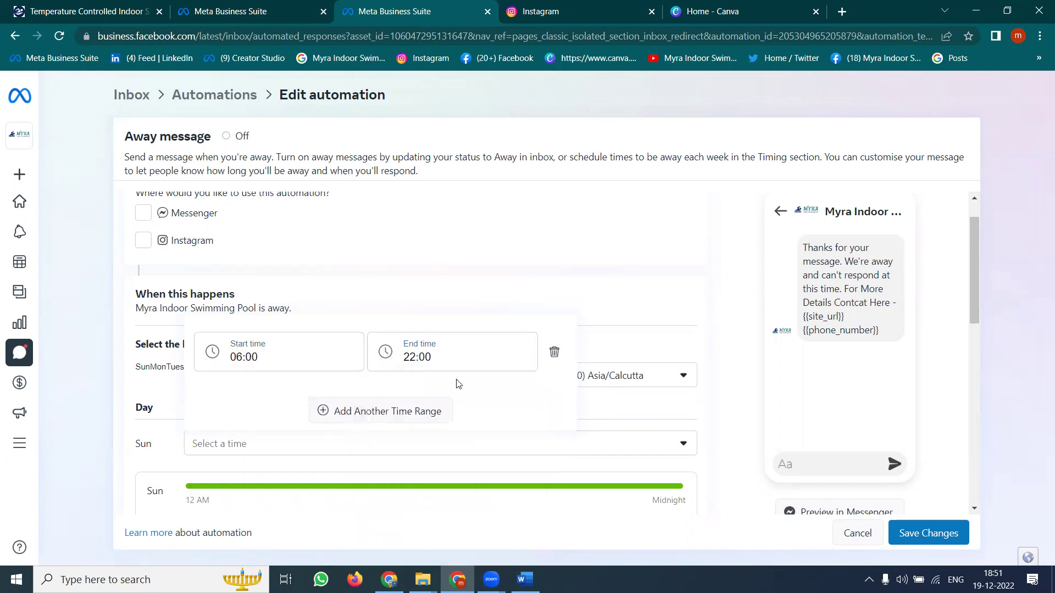
{"action": "left_click", "coordinate": [726, 374]}
{"action": "scroll", "coordinate": [727, 374], "scroll_direction": "down", "scroll_amount": 10}
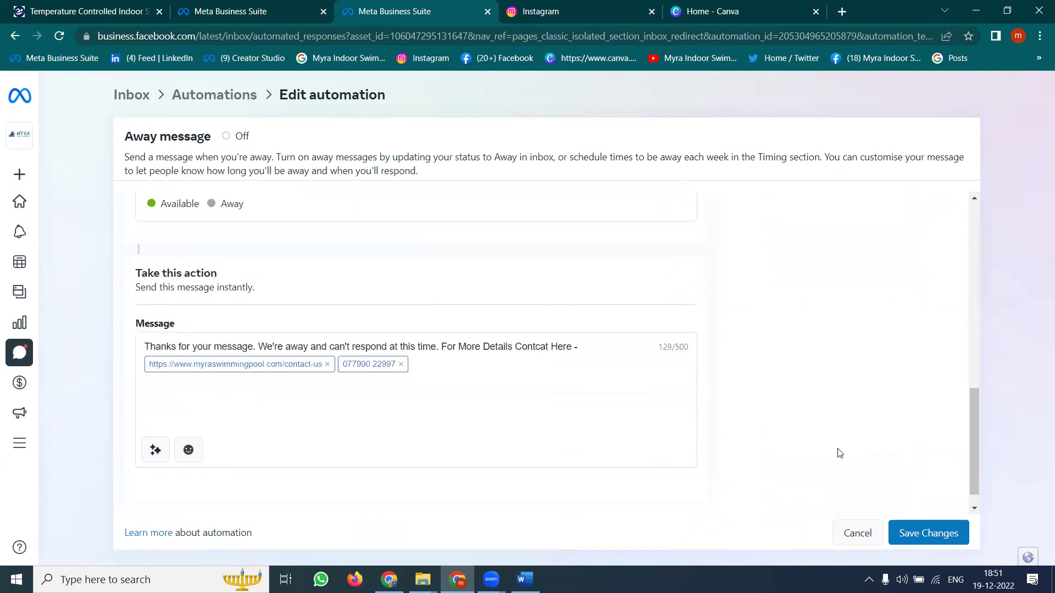
{"action": "left_click", "coordinate": [931, 532]}
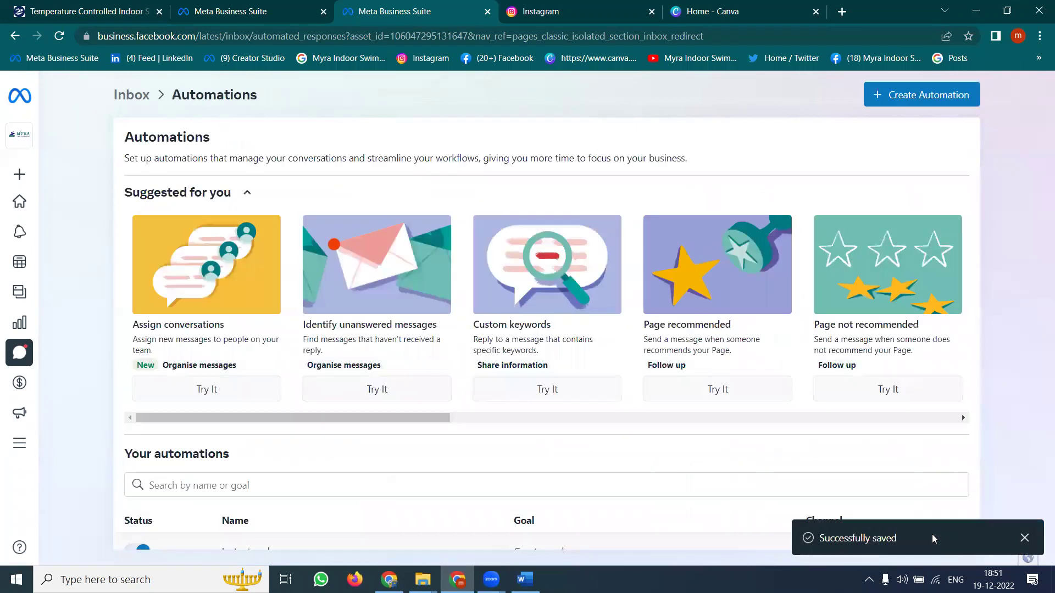
Step: Reopen the Away message automation, enable it for both Messenger and Instagram, and save the changes
{"action": "scroll", "coordinate": [395, 418], "scroll_direction": "down", "scroll_amount": 2}
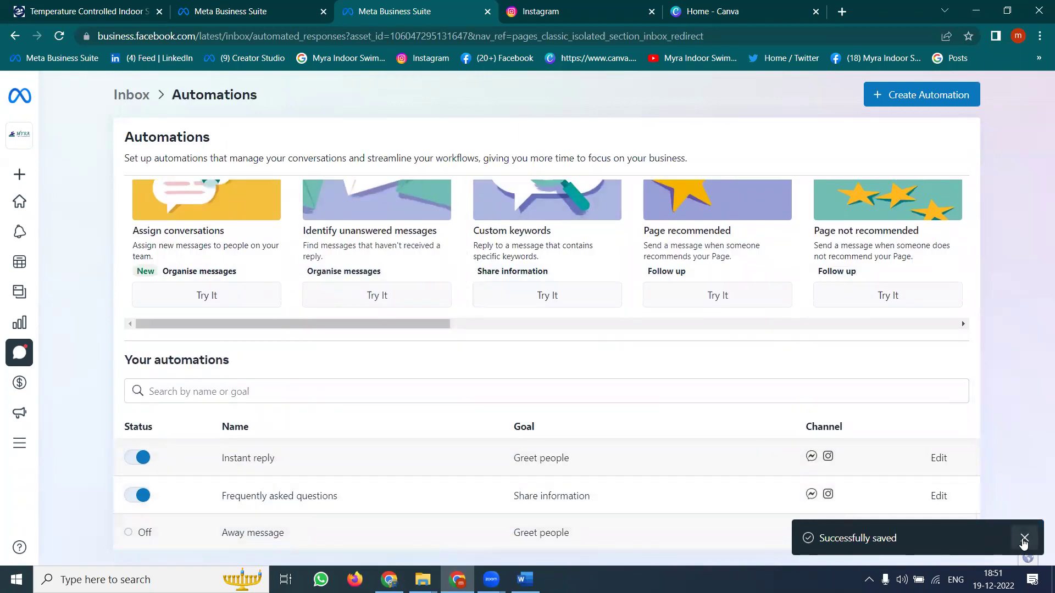
{"action": "left_click", "coordinate": [1023, 539]}
{"action": "left_click", "coordinate": [939, 533]}
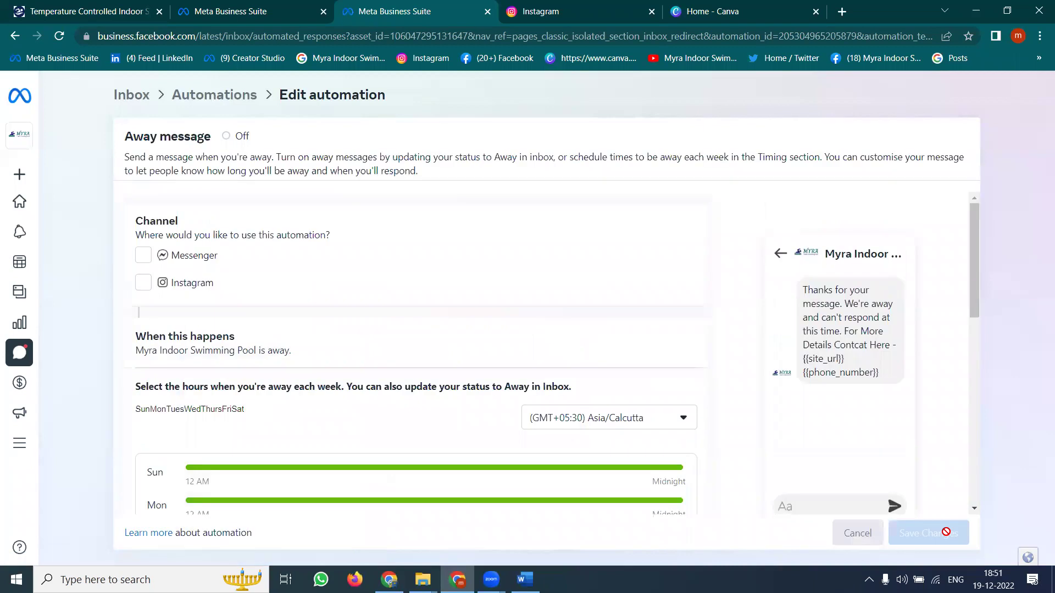
{"action": "left_click", "coordinate": [143, 255]}
{"action": "left_click", "coordinate": [143, 283]}
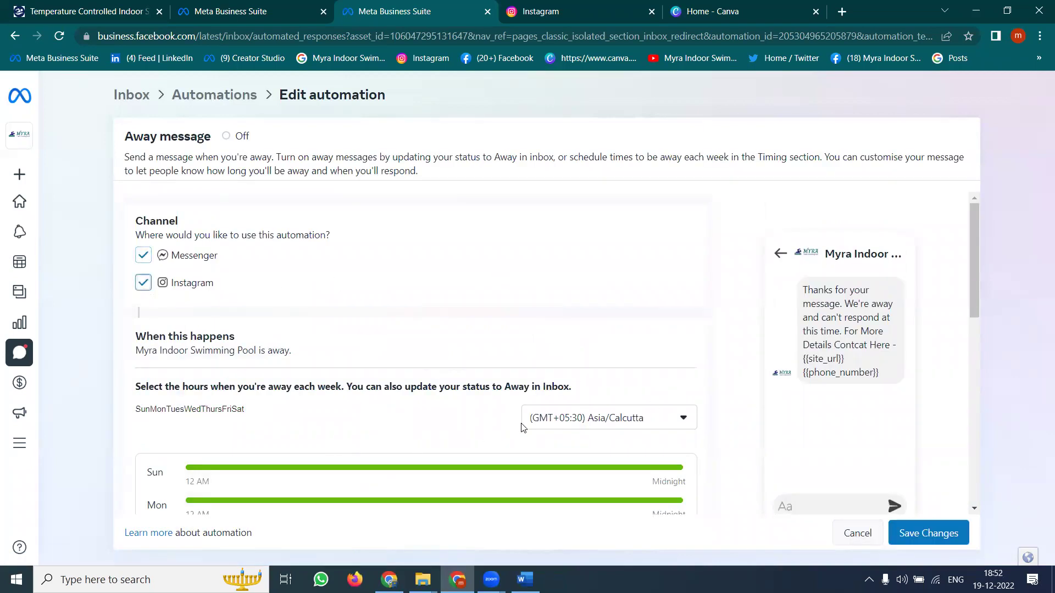
{"action": "left_click", "coordinate": [562, 424]}
{"action": "left_click", "coordinate": [563, 423]}
{"action": "left_click", "coordinate": [938, 533]}
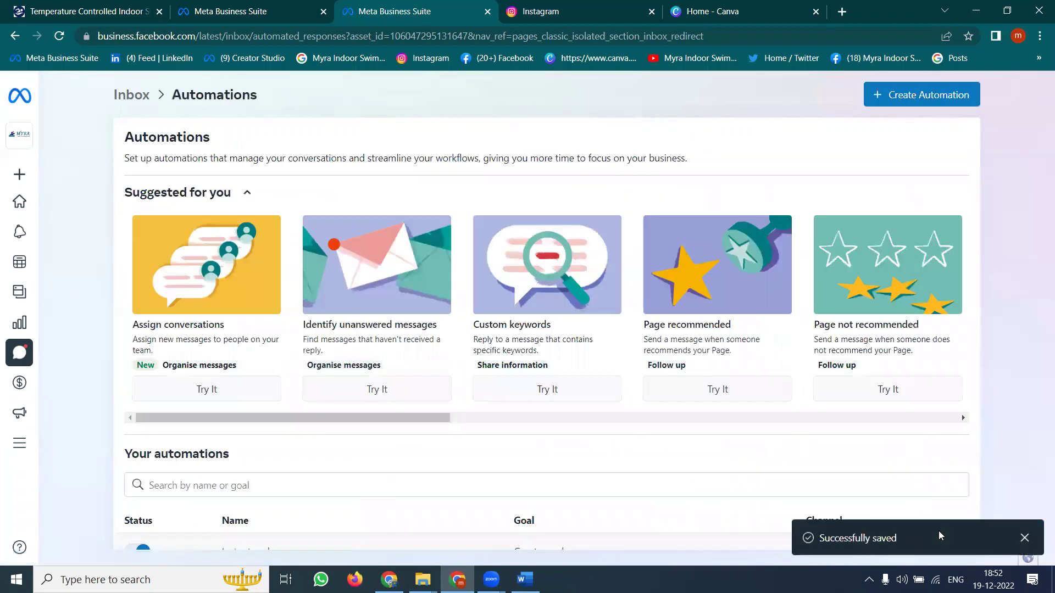
Step: Reopen the Away message automation from the Automations list and check its selected channels and weekly away schedule
{"action": "scroll", "coordinate": [544, 362], "scroll_direction": "down", "scroll_amount": 2}
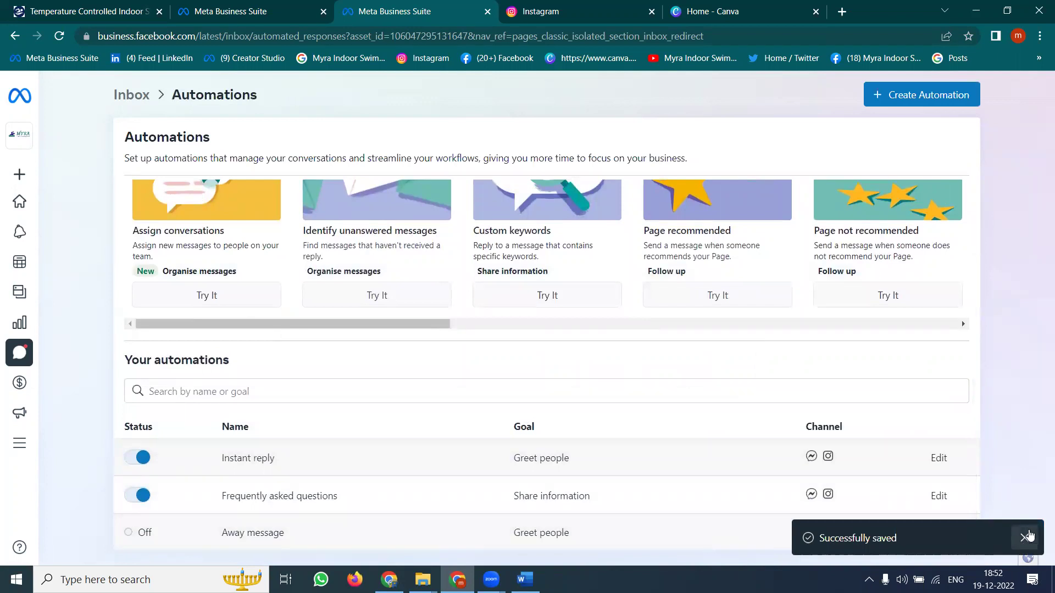
{"action": "left_click", "coordinate": [1024, 538]}
{"action": "left_click", "coordinate": [939, 532]}
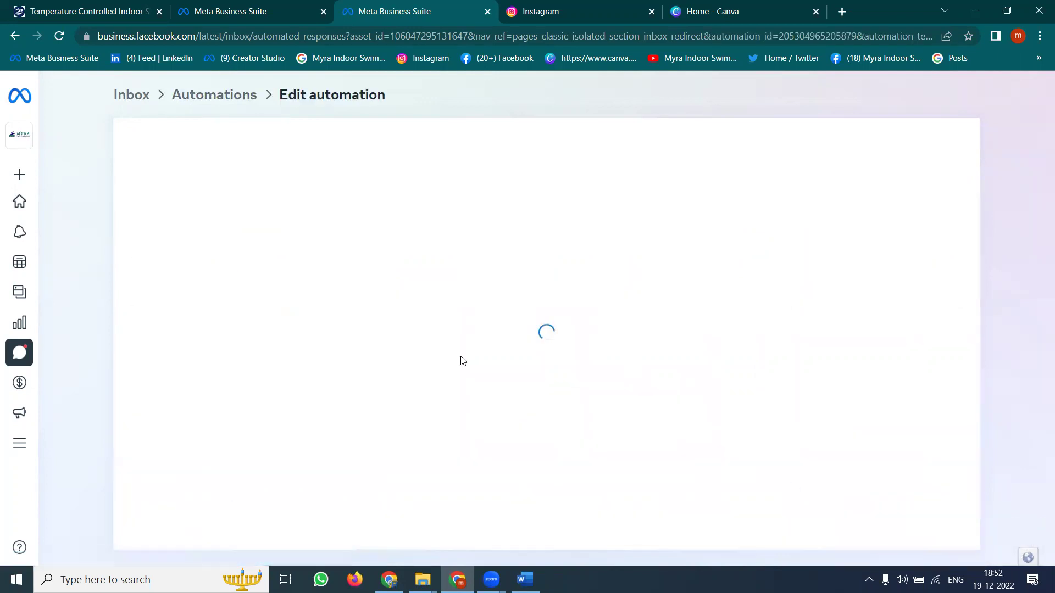
{"action": "scroll", "coordinate": [382, 323], "scroll_direction": "down", "scroll_amount": 2}
{"action": "scroll", "coordinate": [381, 322], "scroll_direction": "down", "scroll_amount": 2}
{"action": "scroll", "coordinate": [371, 370], "scroll_direction": "up", "scroll_amount": 2}
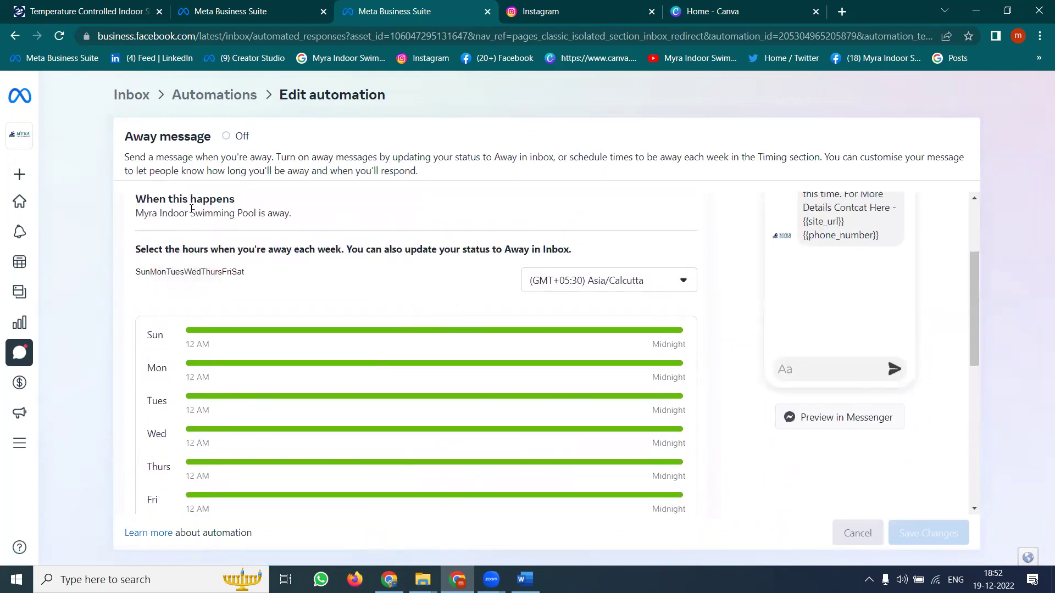
{"action": "scroll", "coordinate": [191, 209], "scroll_direction": "up", "scroll_amount": 2}
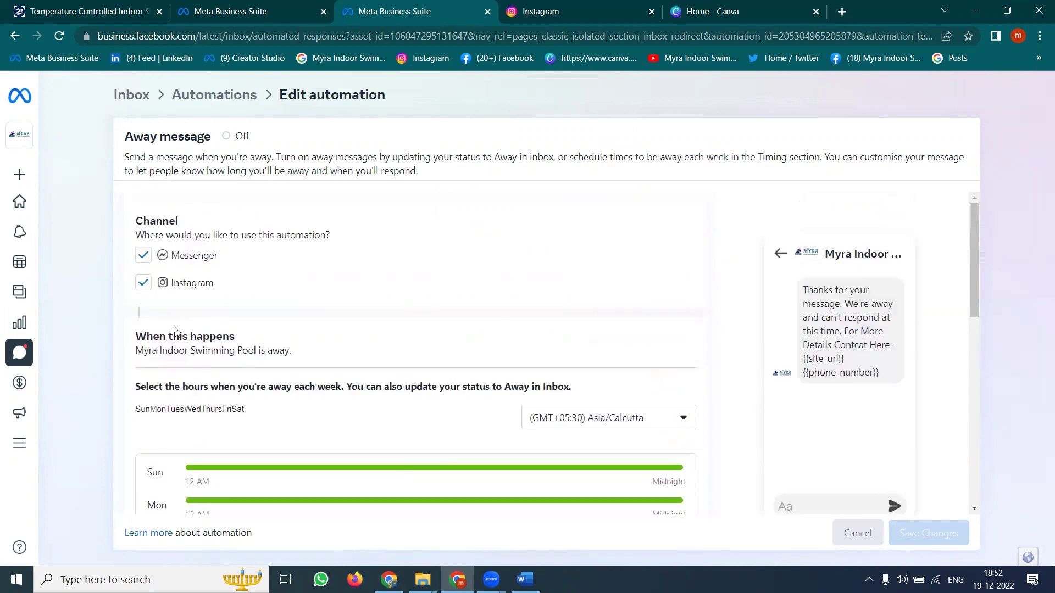
{"action": "scroll", "coordinate": [177, 354], "scroll_direction": "down", "scroll_amount": 2}
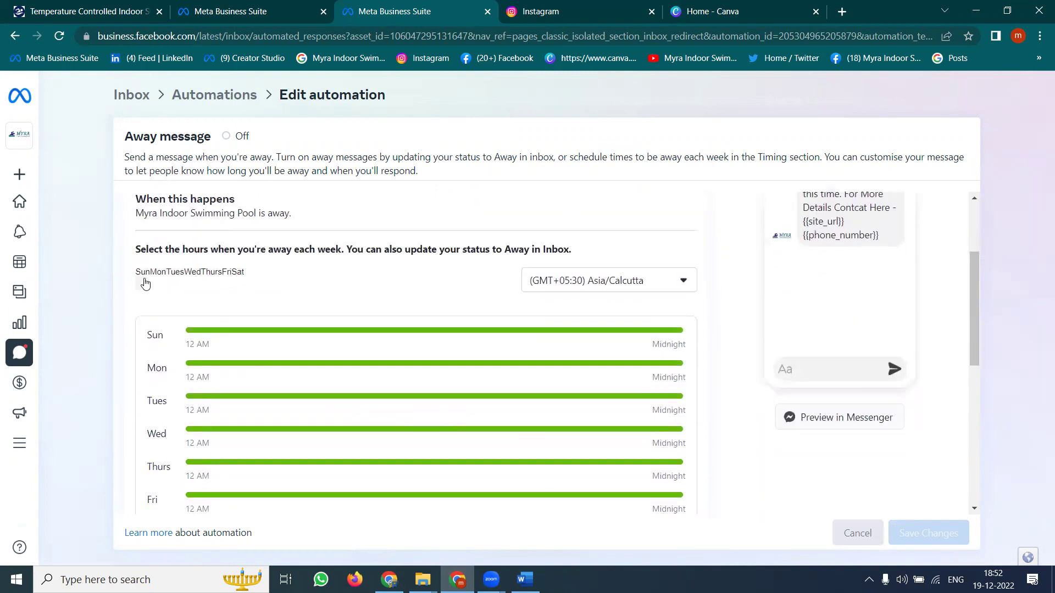
Step: Try again to give Sunday an away time range starting at 06:00 and ending at 22:00
{"action": "left_click", "coordinate": [142, 273]}
{"action": "left_click", "coordinate": [200, 347]}
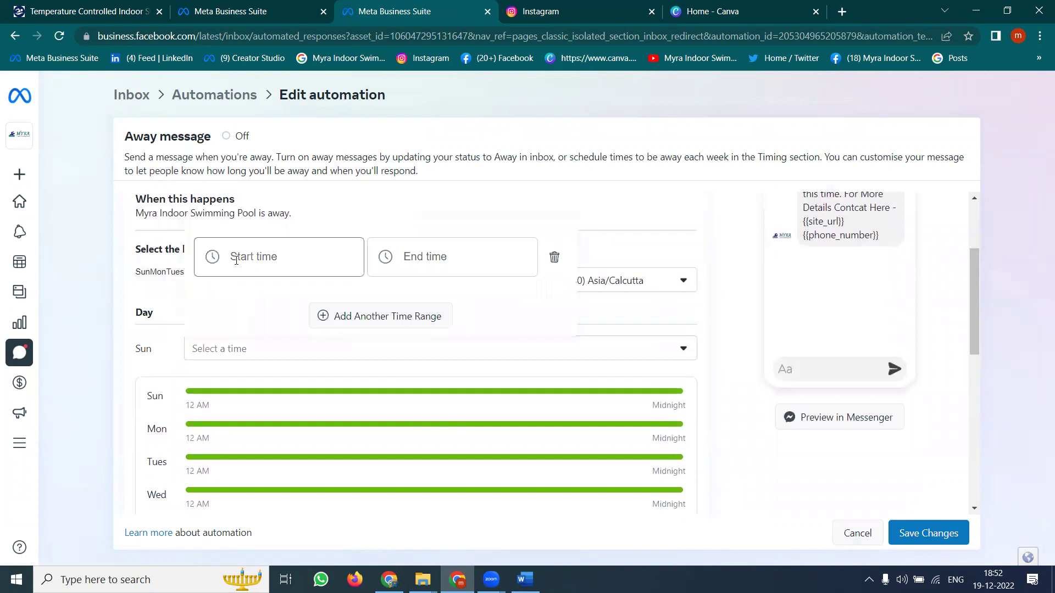
{"action": "left_click", "coordinate": [235, 261]}
{"action": "type", "text": "06"}
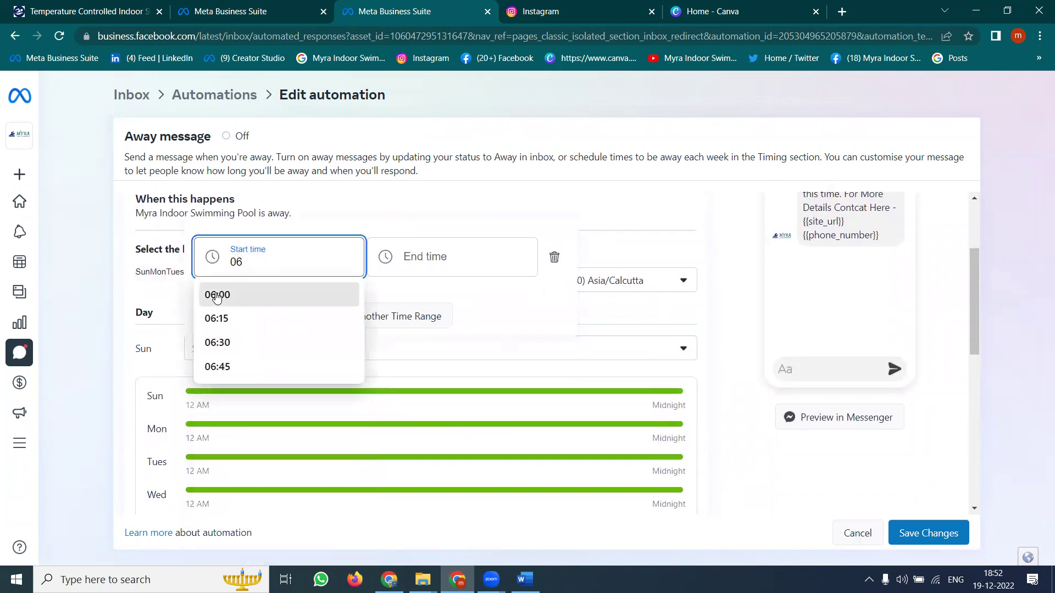
{"action": "key", "text": "Return"}
{"action": "left_click", "coordinate": [503, 248]}
{"action": "type", "text": "22"}
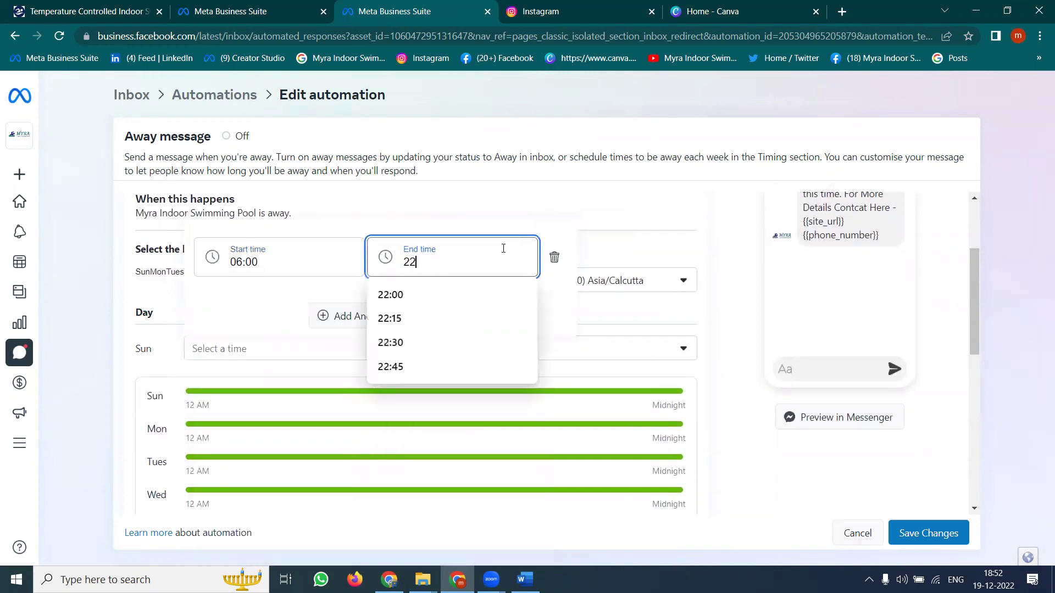
{"action": "key", "text": "Return"}
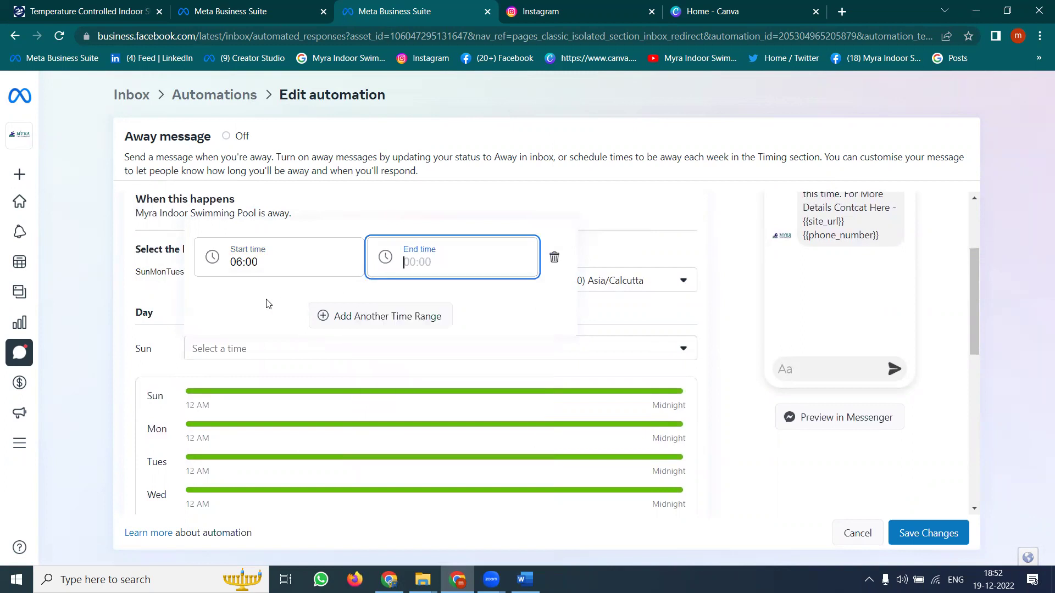
{"action": "scroll", "coordinate": [631, 398], "scroll_direction": "down", "scroll_amount": 3}
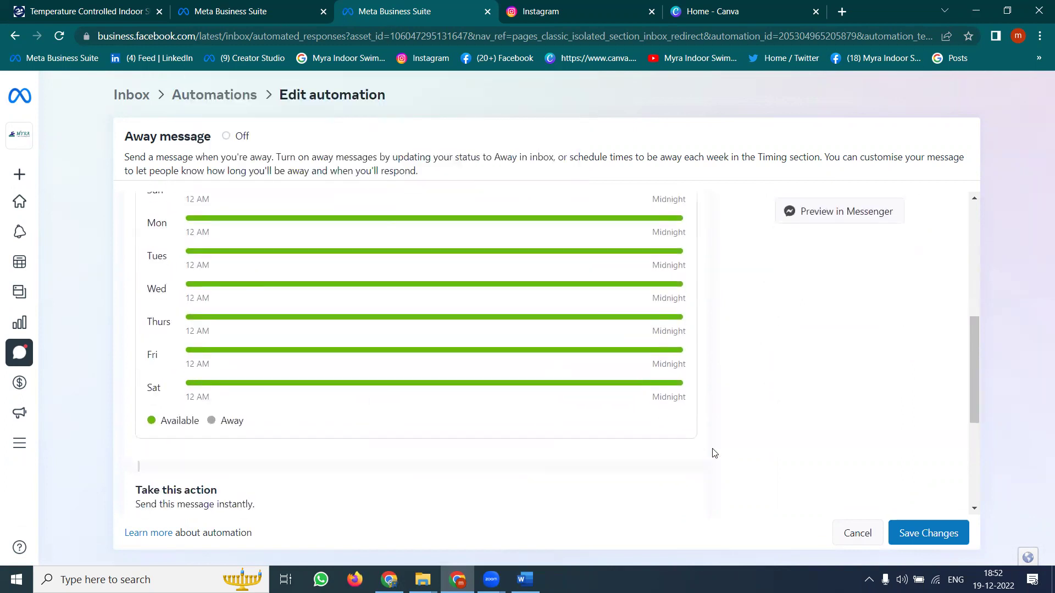
{"action": "scroll", "coordinate": [724, 436], "scroll_direction": "up", "scroll_amount": 5}
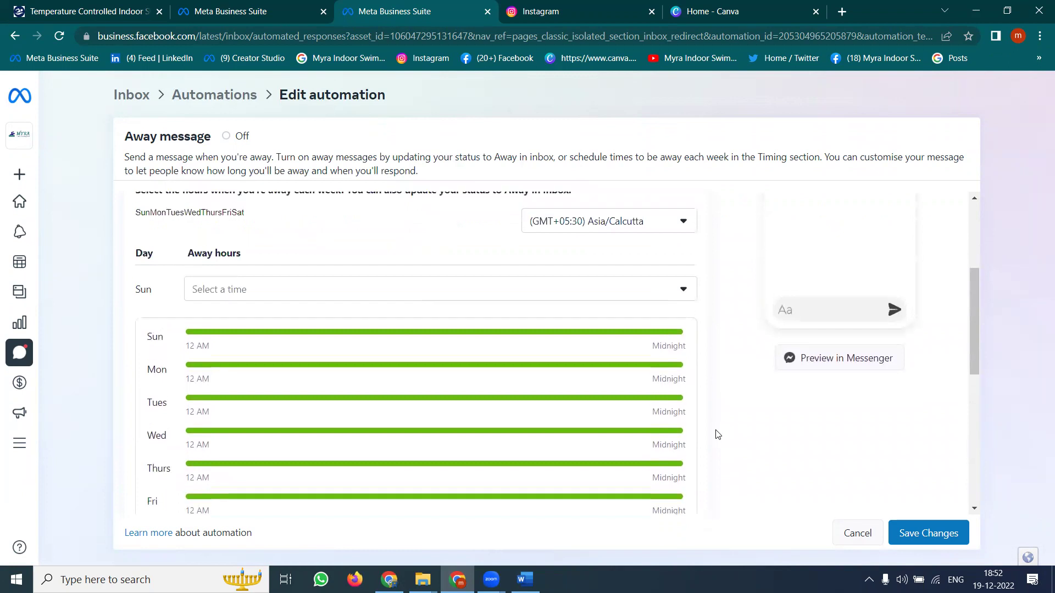
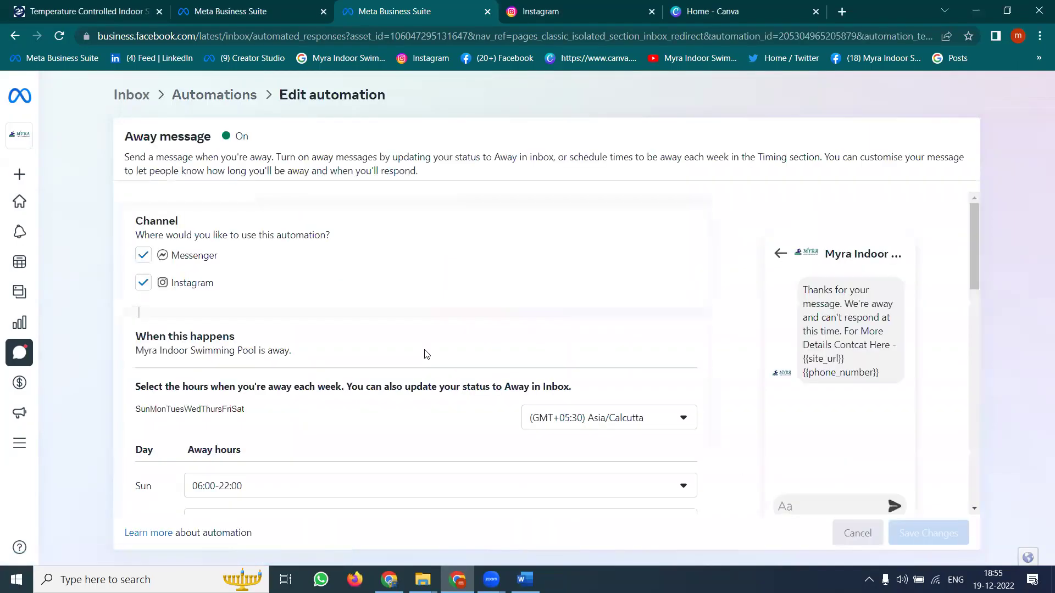
Step: Open the Myra Indoor Swimming Pool Facebook page in a new tab and review its About information
{"action": "scroll", "coordinate": [255, 400], "scroll_direction": "down", "scroll_amount": 2}
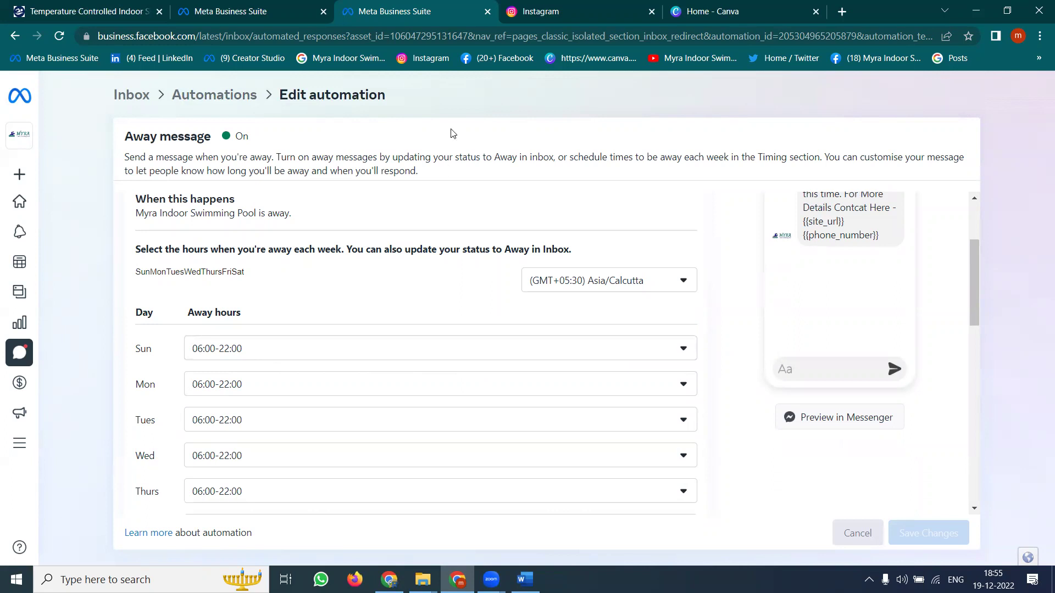
{"action": "middle_click", "coordinate": [878, 58]}
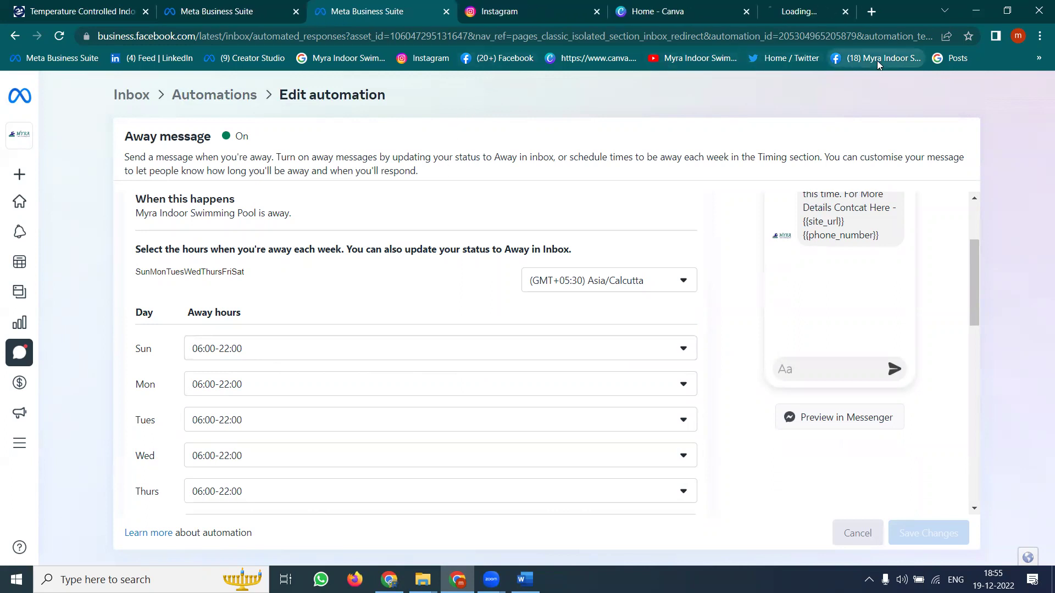
{"action": "left_click", "coordinate": [810, 7]}
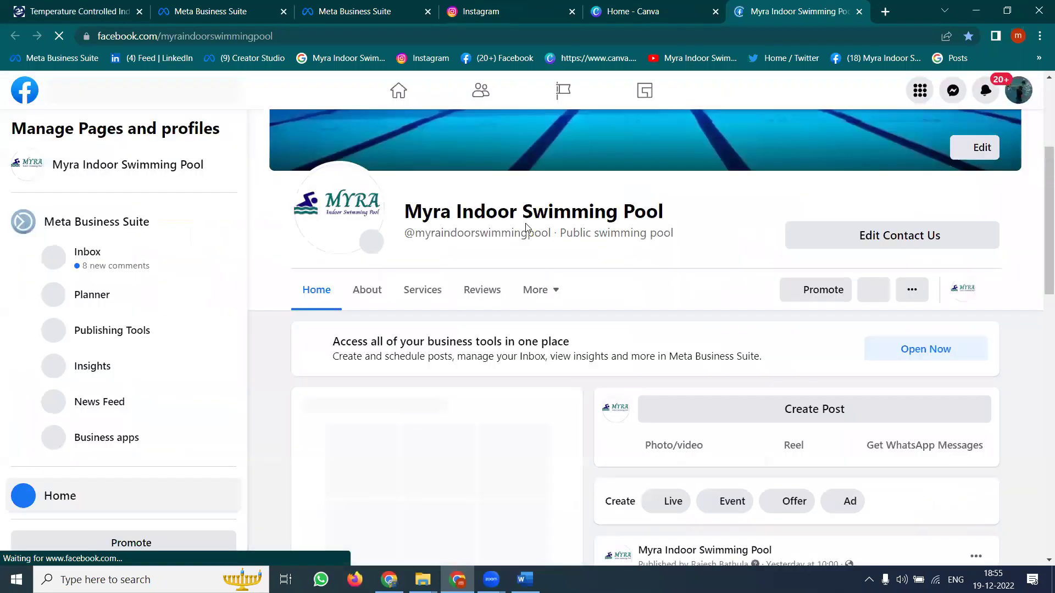
{"action": "left_click", "coordinate": [369, 291]}
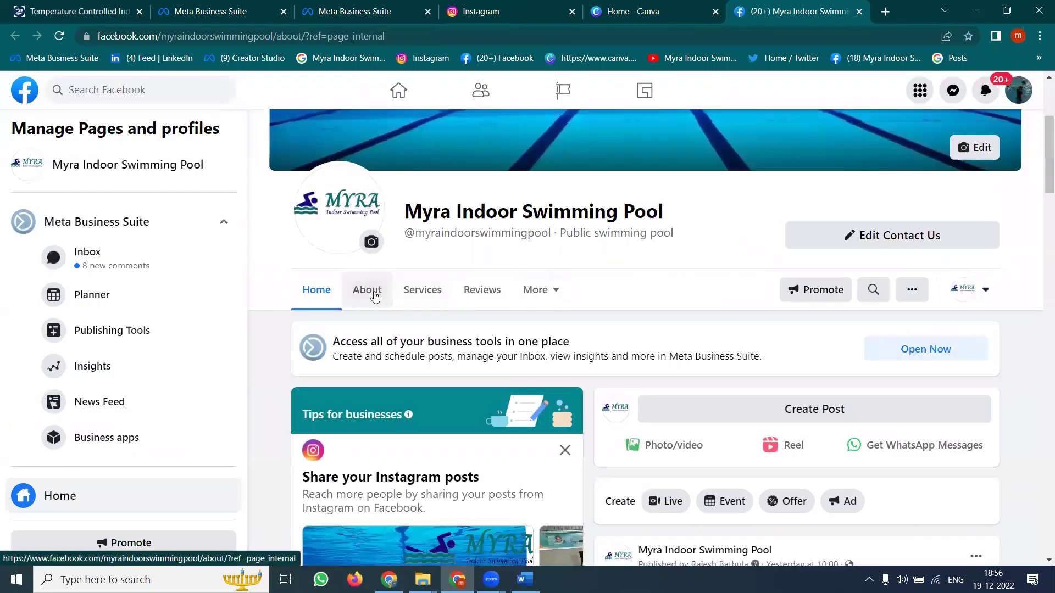
{"action": "scroll", "coordinate": [373, 346], "scroll_direction": "down", "scroll_amount": 8}
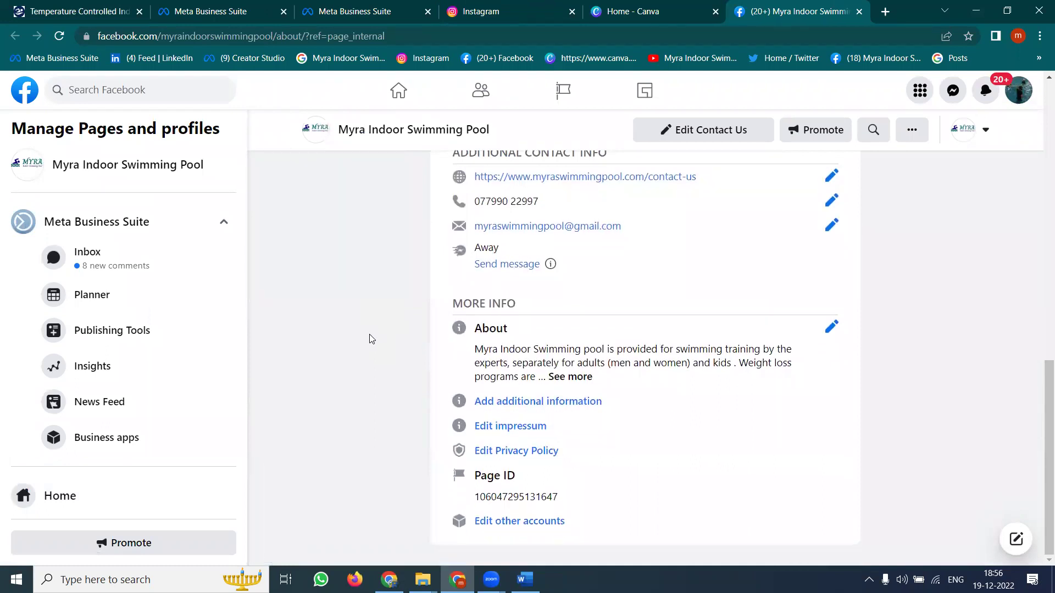
{"action": "scroll", "coordinate": [368, 338], "scroll_direction": "up", "scroll_amount": 8}
Step: Examine the daily opening and closing hours in the Facebook page's info editor, and close it without changes
{"action": "left_click", "coordinate": [789, 328]}
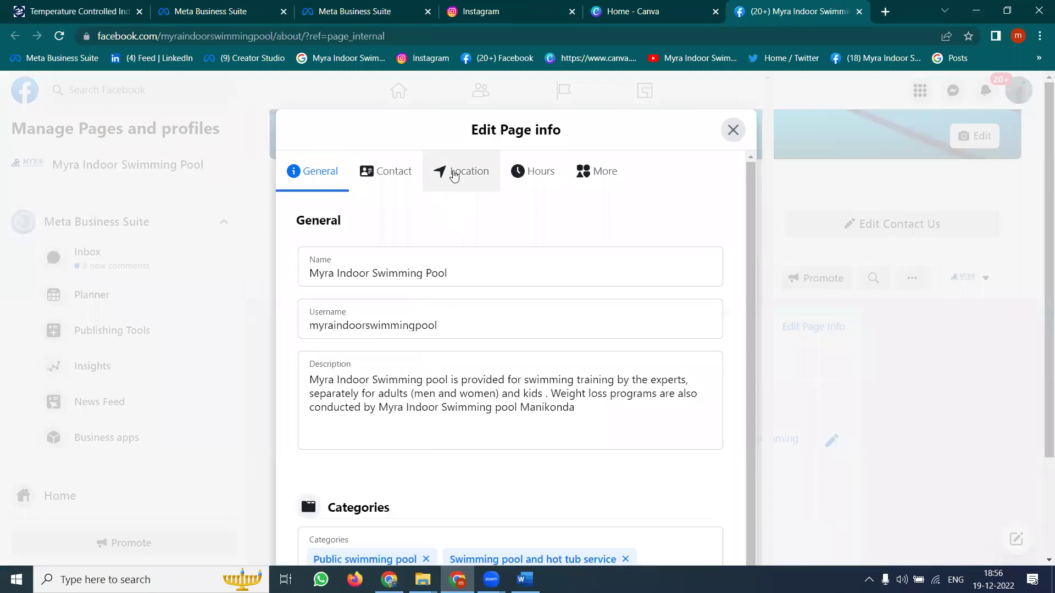
{"action": "left_click", "coordinate": [529, 174]}
{"action": "scroll", "coordinate": [500, 296], "scroll_direction": "down", "scroll_amount": 1}
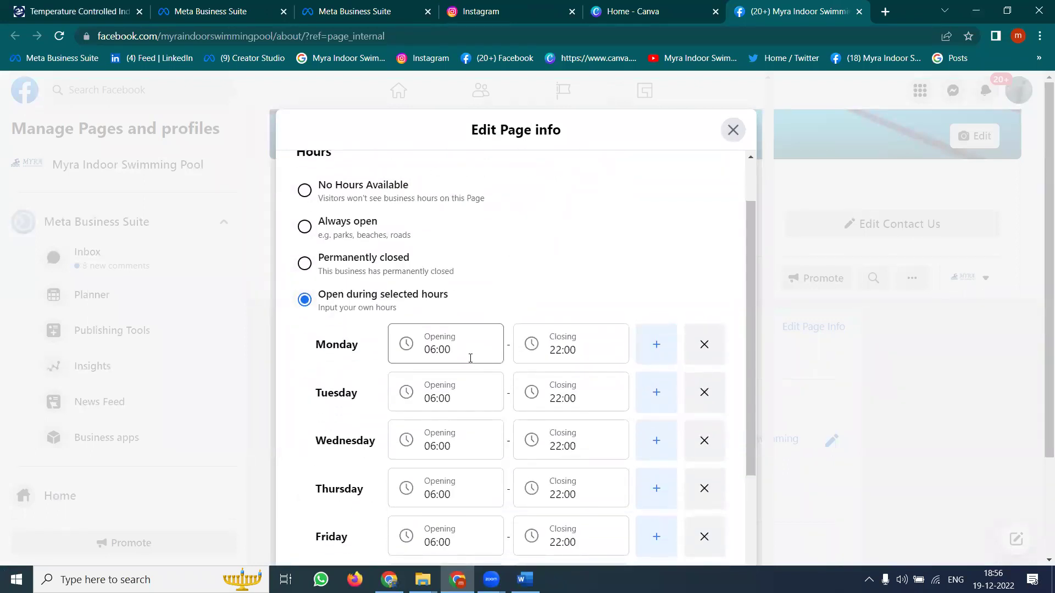
{"action": "scroll", "coordinate": [470, 357], "scroll_direction": "down", "scroll_amount": 3}
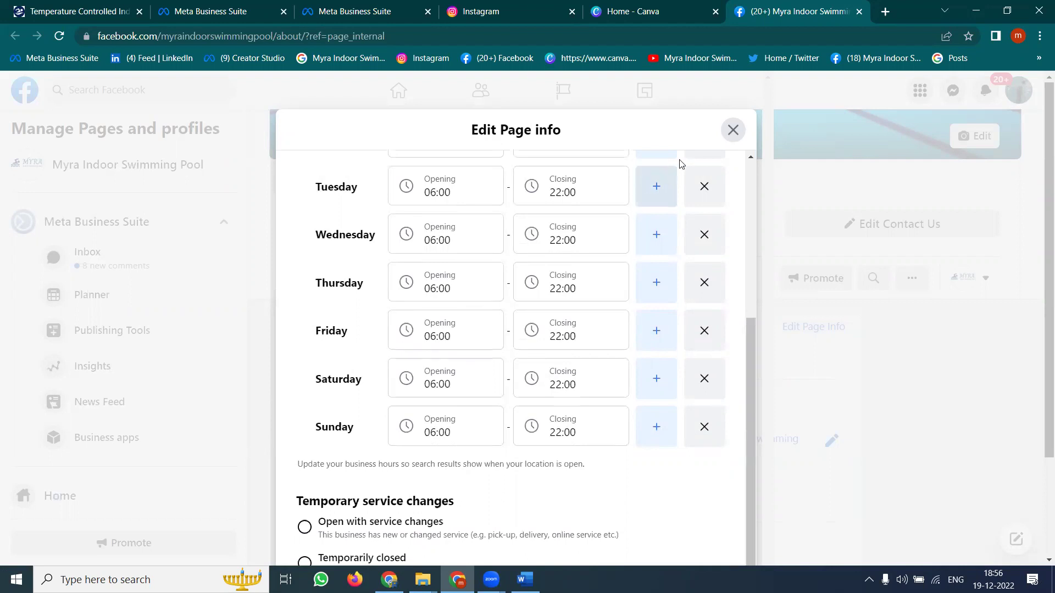
{"action": "left_click", "coordinate": [734, 130]}
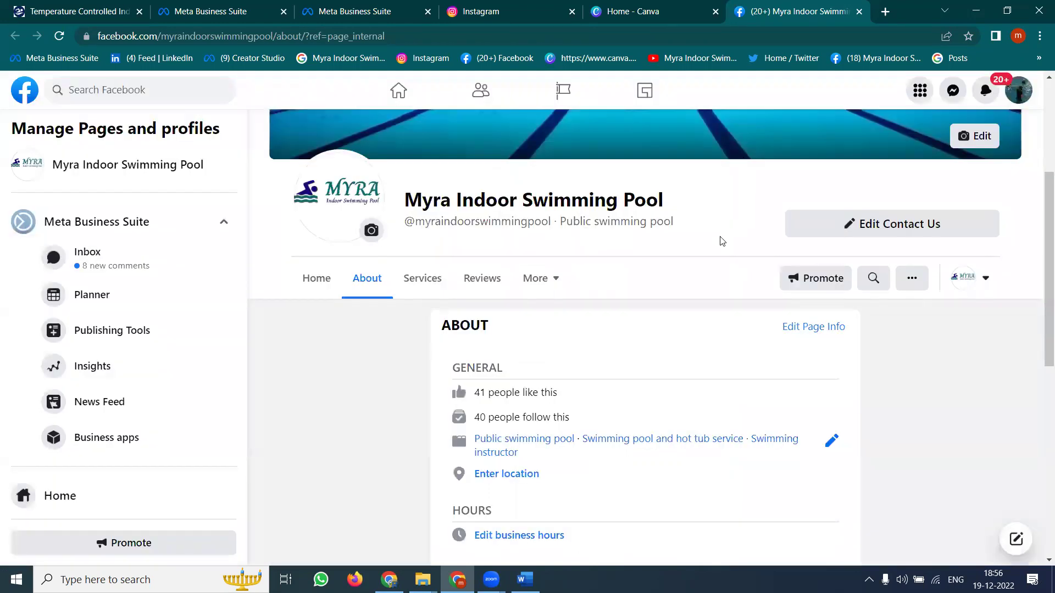
Step: Go to the Facebook page's home section, and return to the Away message automation in Meta Business Suite to review its settings
{"action": "left_click", "coordinate": [311, 290]}
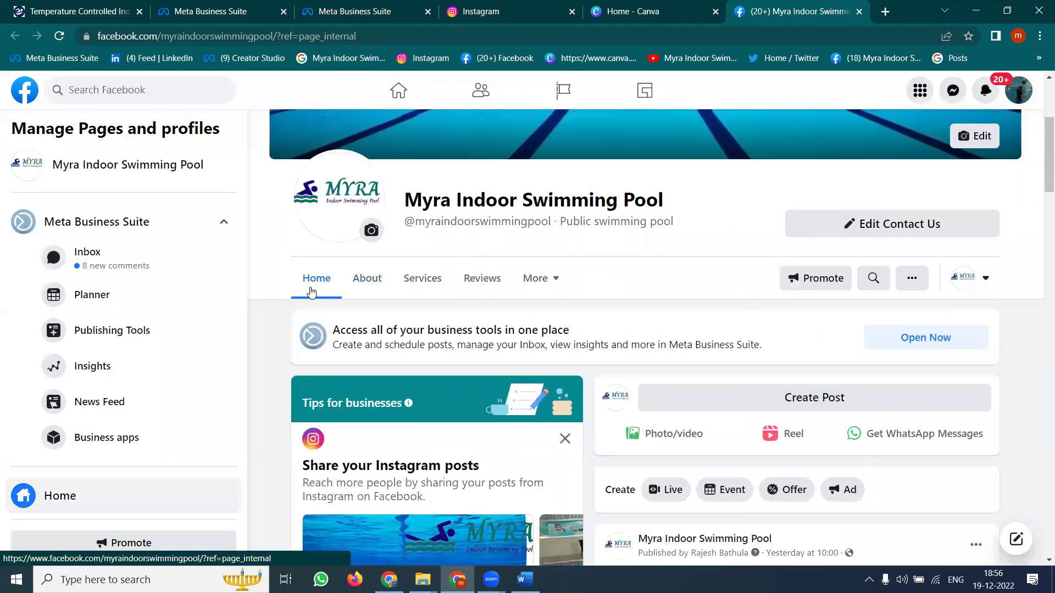
{"action": "left_click", "coordinate": [389, 6]}
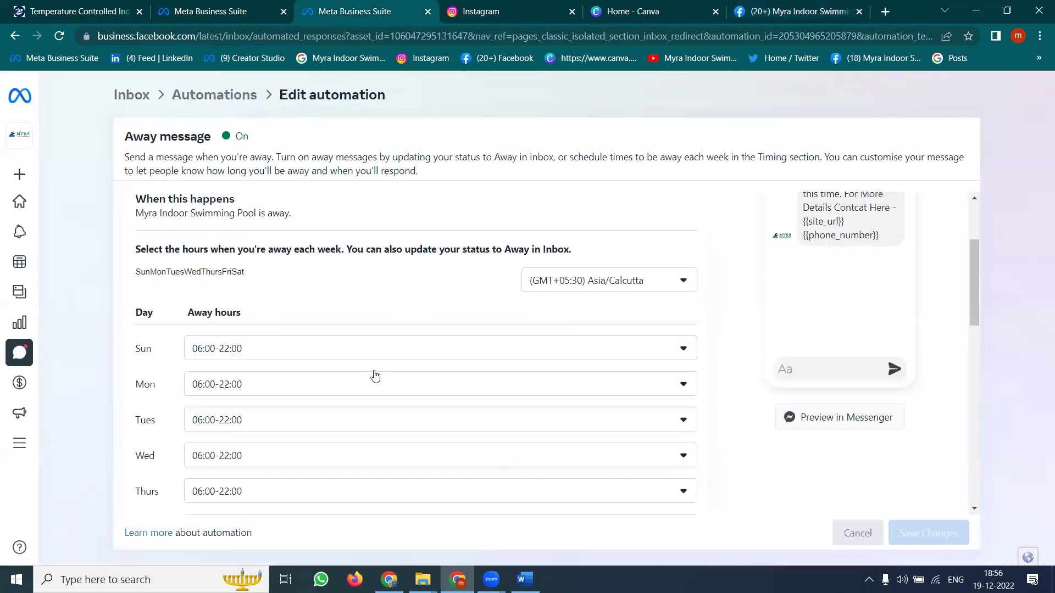
{"action": "scroll", "coordinate": [375, 376], "scroll_direction": "up", "scroll_amount": 3}
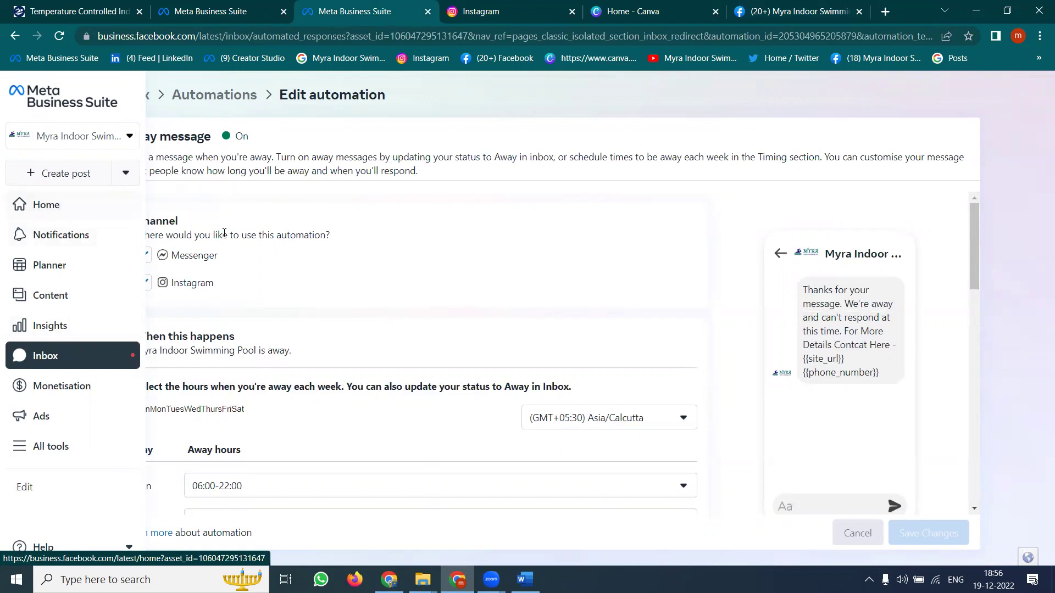
Step: Go to the Meta Business Suite home, and switch to Instagram to review the posts on the swimming pool's own profile
{"action": "left_click", "coordinate": [17, 206]}
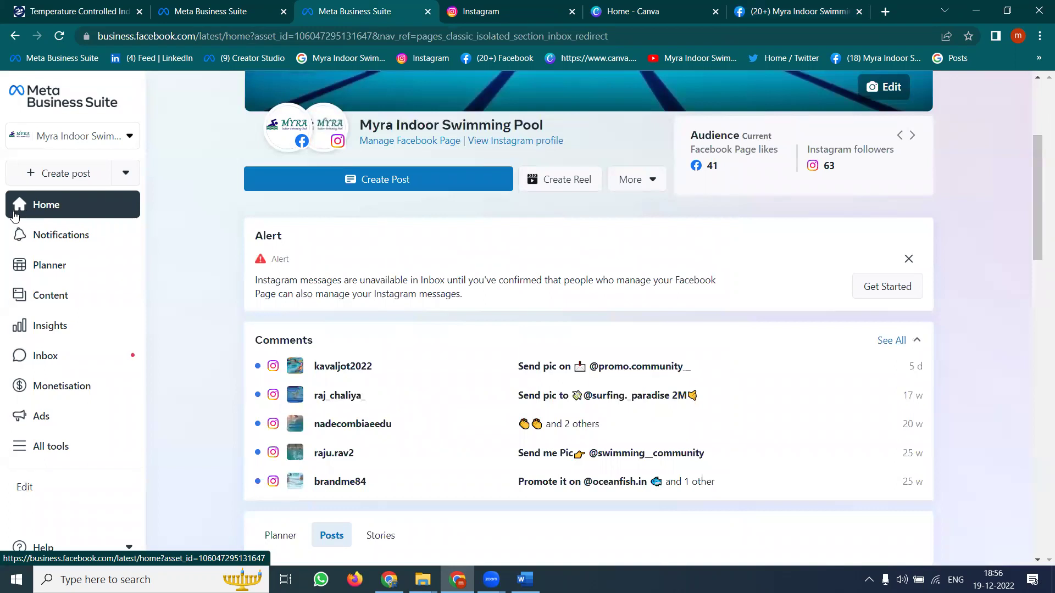
{"action": "left_click", "coordinate": [484, 11]}
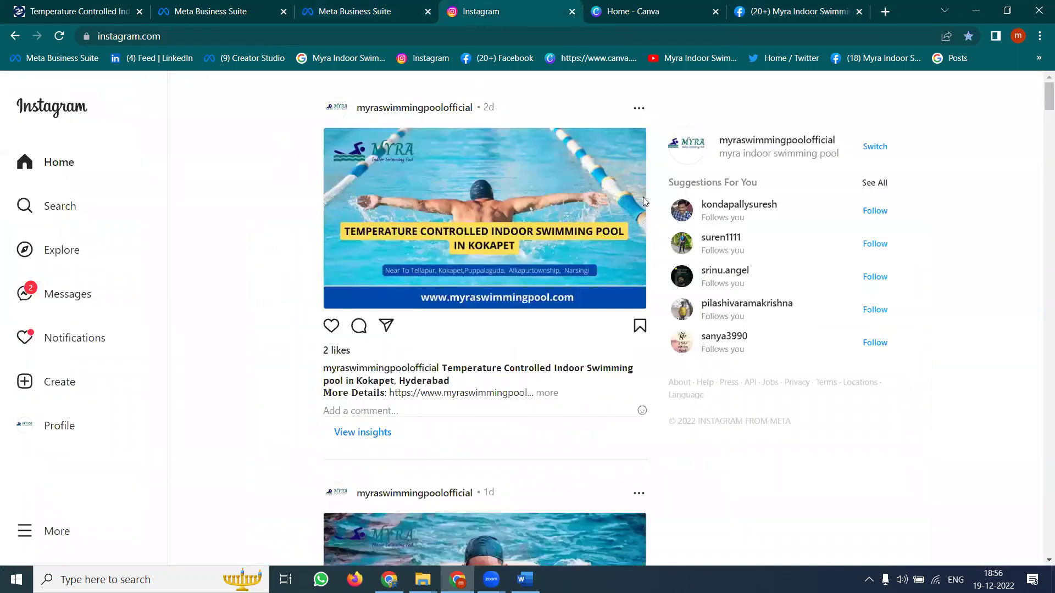
{"action": "left_click", "coordinate": [742, 146]}
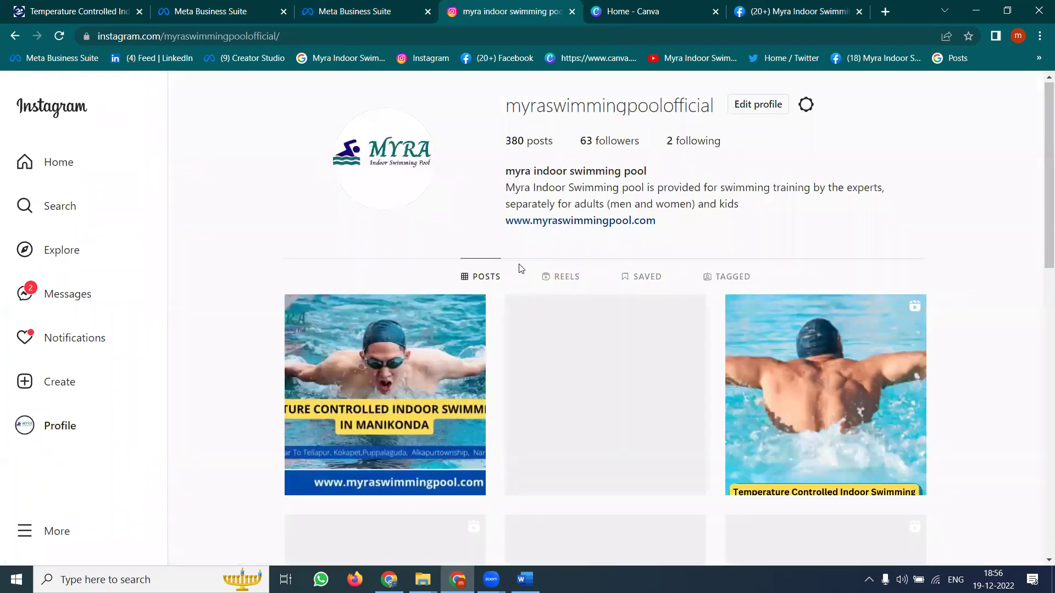
{"action": "scroll", "coordinate": [445, 289], "scroll_direction": "down", "scroll_amount": 2}
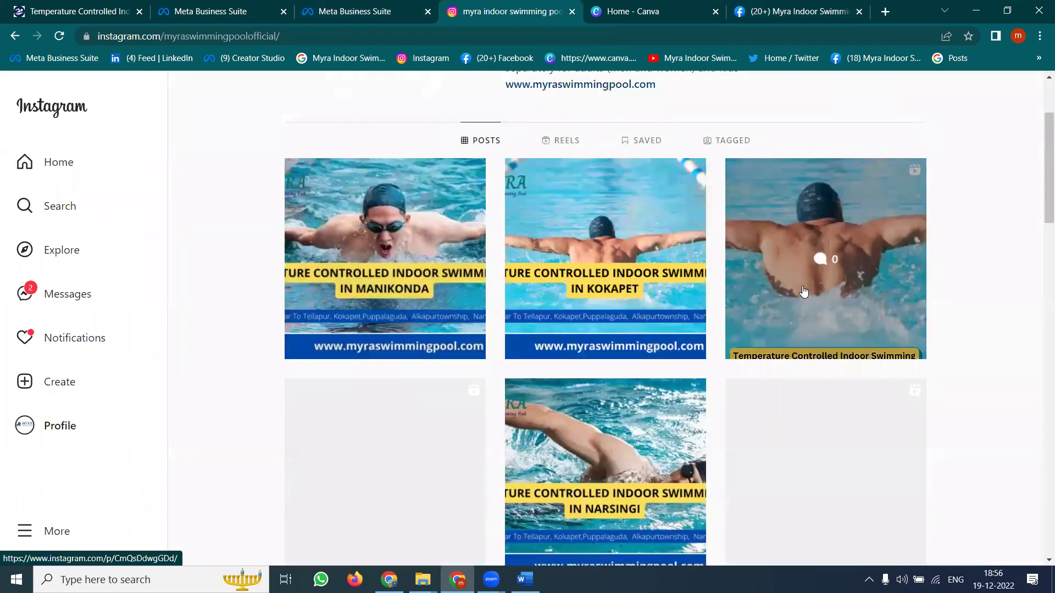
{"action": "scroll", "coordinate": [803, 292], "scroll_direction": "down", "scroll_amount": 2}
{"action": "scroll", "coordinate": [802, 294], "scroll_direction": "down", "scroll_amount": 1}
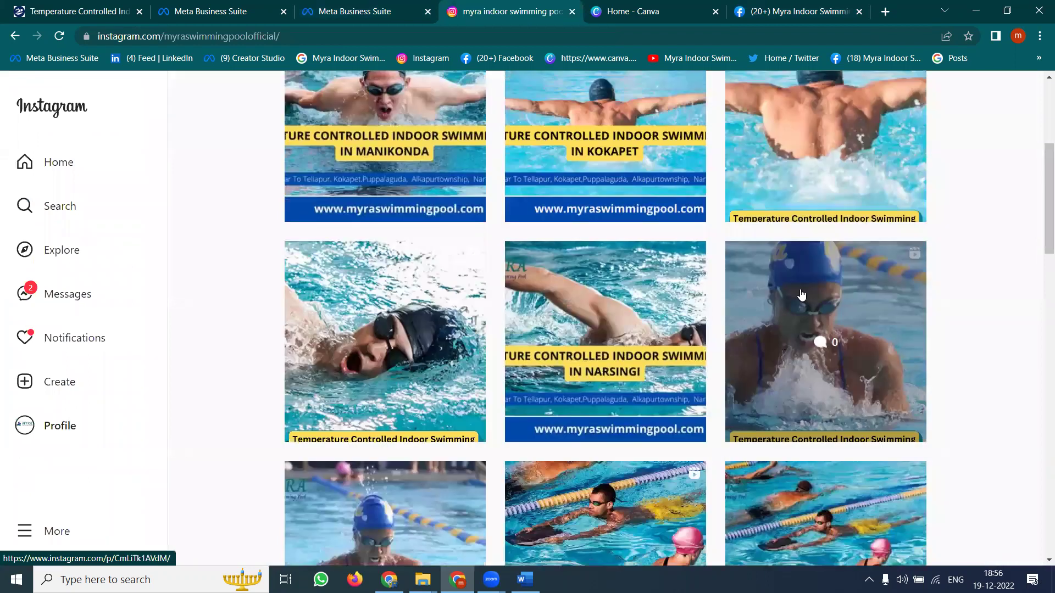
{"action": "scroll", "coordinate": [802, 294], "scroll_direction": "down", "scroll_amount": 2}
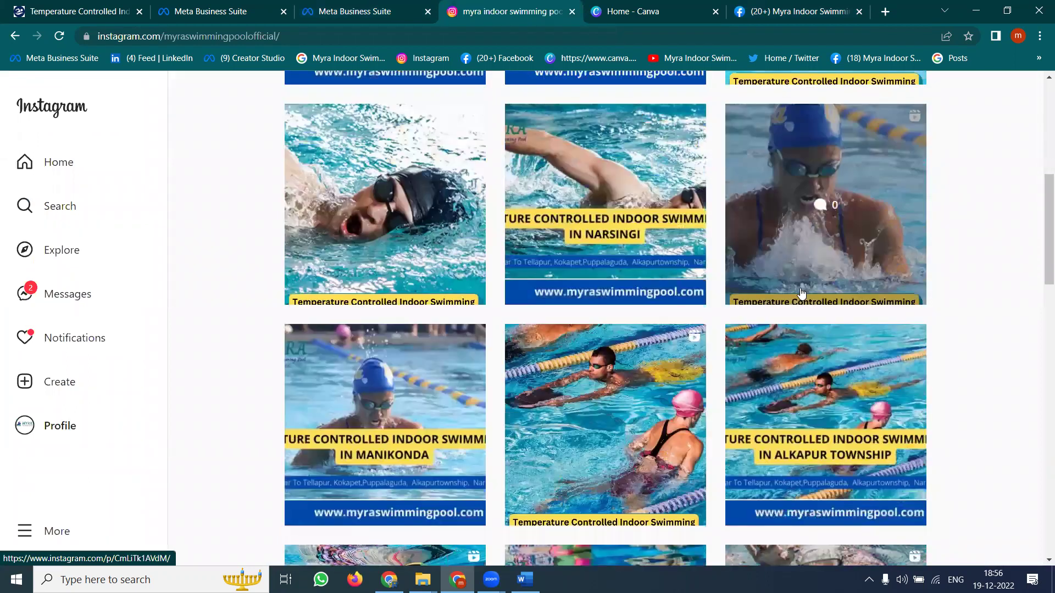
Step: Switch to Canva and create a blank Instagram Post (Square) design from the social media formats
{"action": "left_click", "coordinate": [657, 8]}
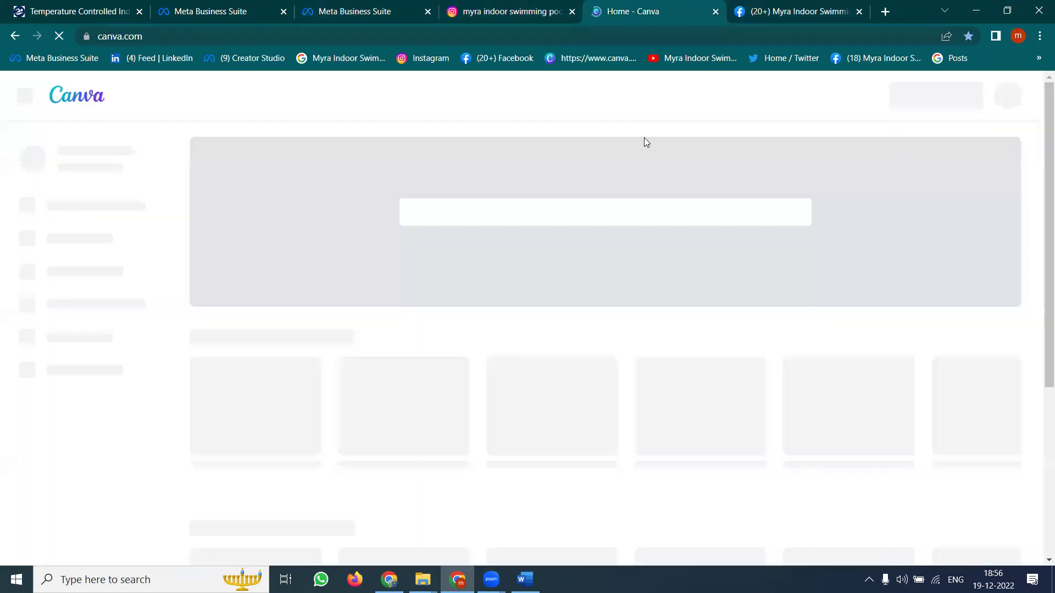
{"action": "scroll", "coordinate": [622, 249], "scroll_direction": "down", "scroll_amount": 2}
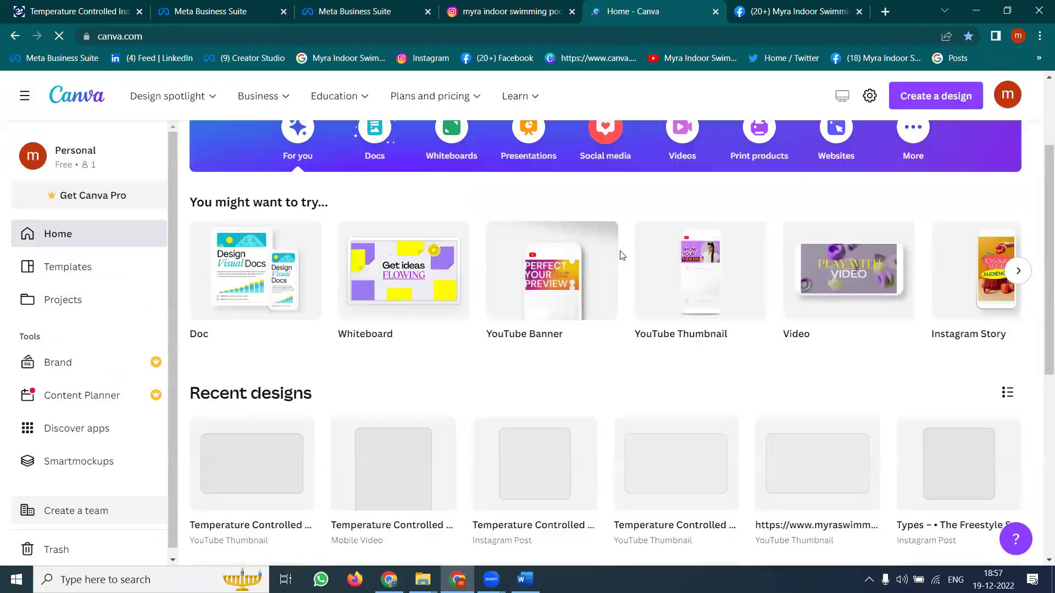
{"action": "scroll", "coordinate": [627, 212], "scroll_direction": "up", "scroll_amount": 1}
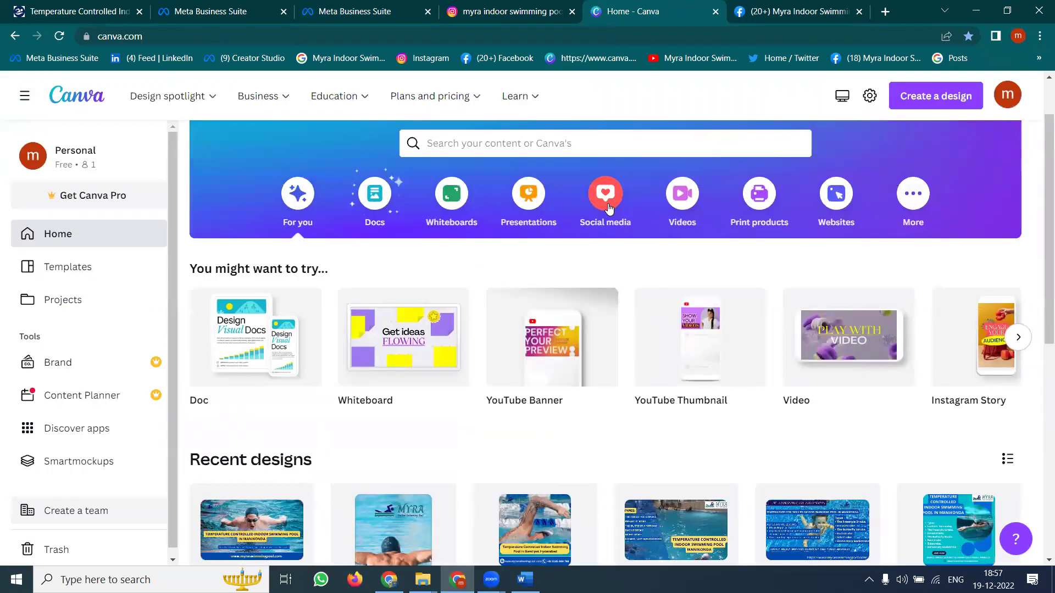
{"action": "left_click", "coordinate": [607, 206]}
{"action": "mouse_move", "coordinate": [640, 393]}
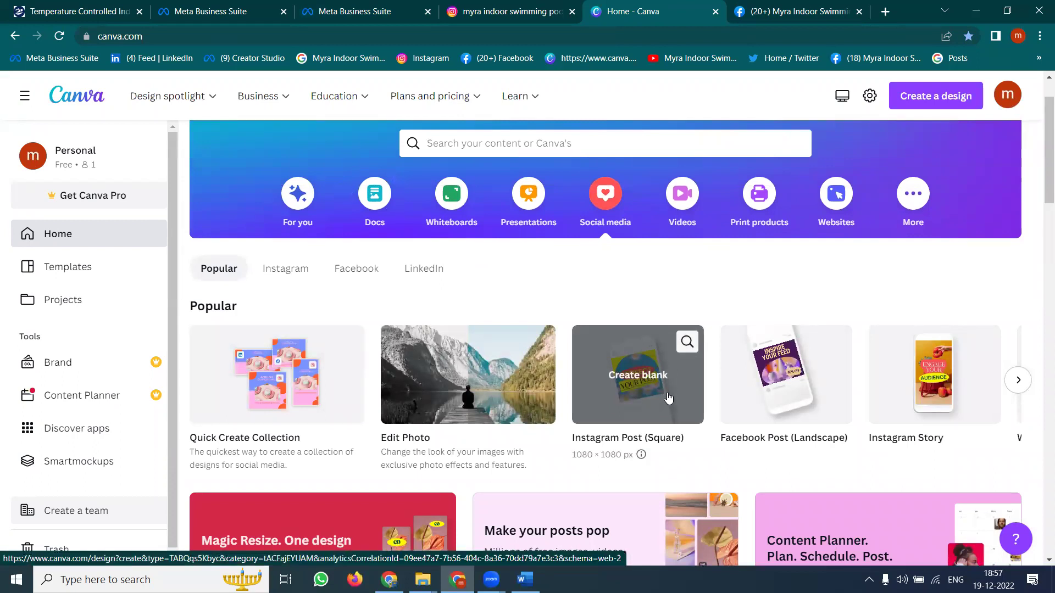
{"action": "left_click", "coordinate": [668, 397]}
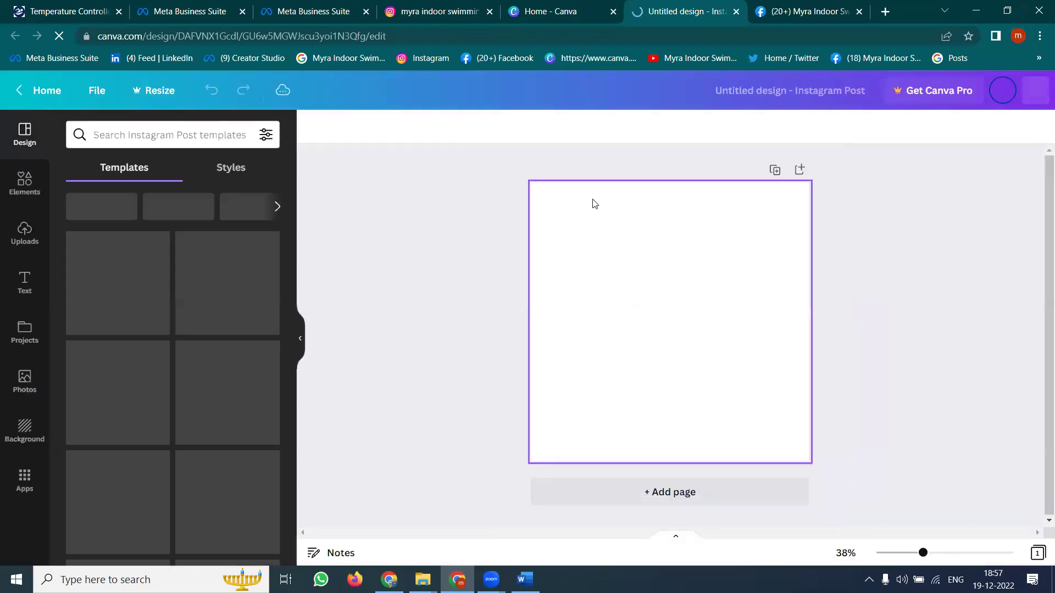
Step: Add an uploaded photo of swimmers in the indoor pool to the page and set it as the background
{"action": "left_click", "coordinate": [25, 232]}
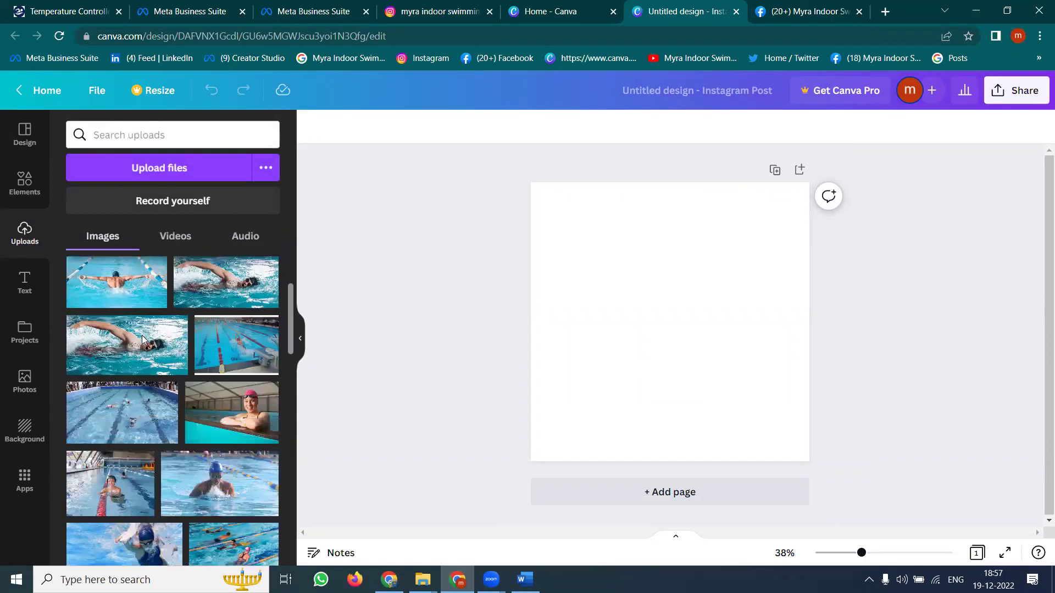
{"action": "scroll", "coordinate": [142, 339], "scroll_direction": "down", "scroll_amount": 10}
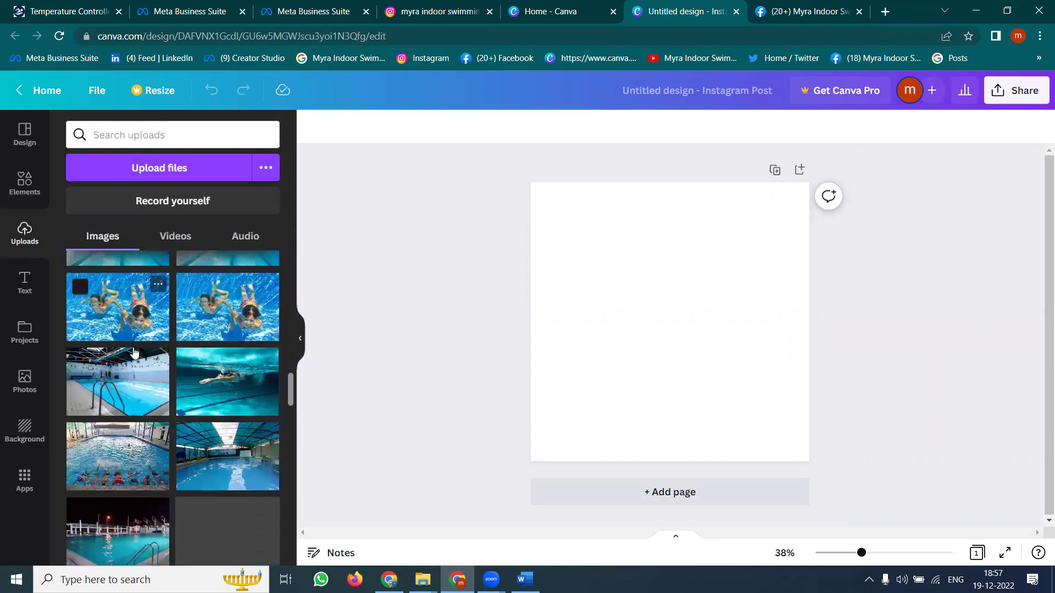
{"action": "scroll", "coordinate": [133, 352], "scroll_direction": "down", "scroll_amount": 10}
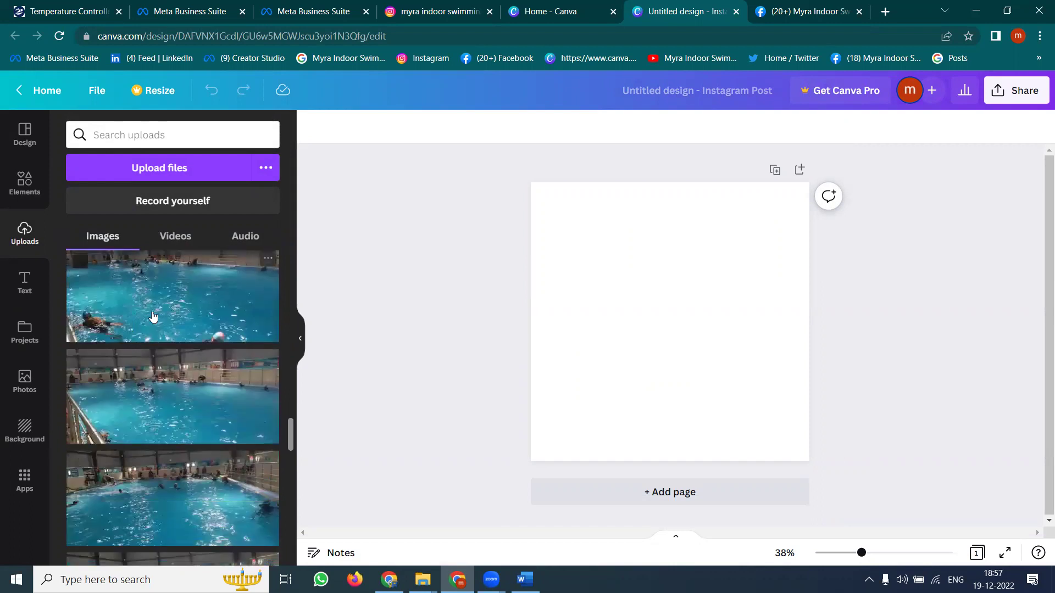
{"action": "left_click", "coordinate": [153, 316]}
{"action": "right_click", "coordinate": [674, 314]}
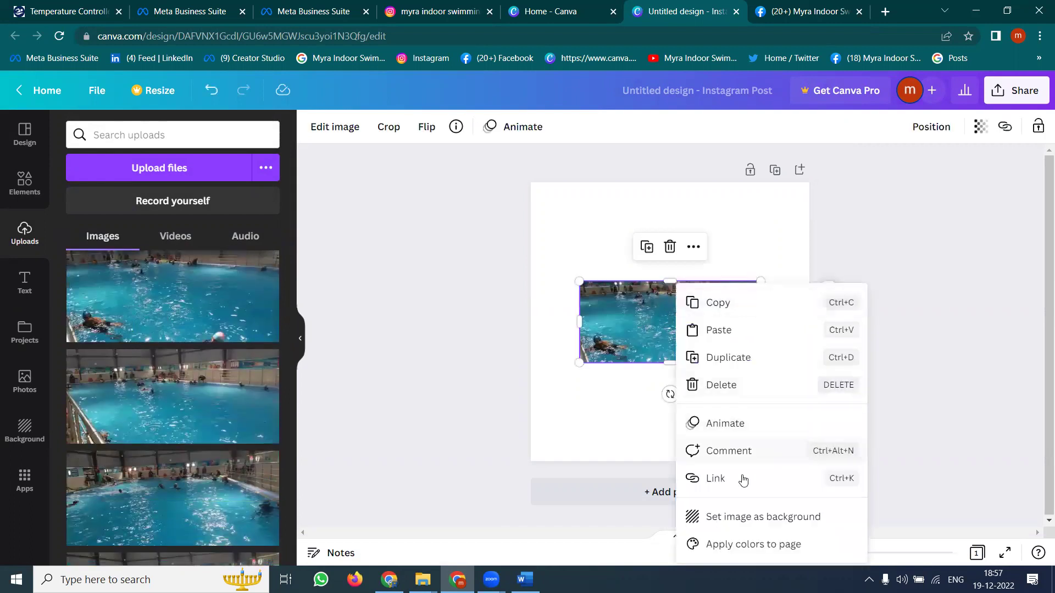
{"action": "left_click", "coordinate": [737, 518]}
Step: Open the recent Gandipet Instagram post design, copy its logo, headline and footer elements, and paste them into the new design
{"action": "left_click", "coordinate": [555, 7]}
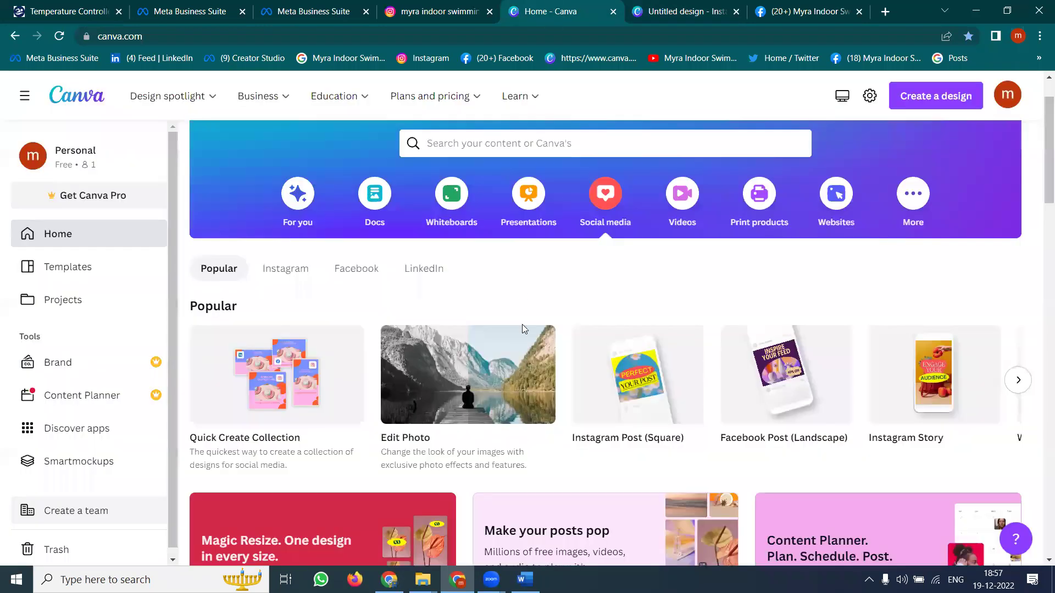
{"action": "scroll", "coordinate": [522, 328], "scroll_direction": "down", "scroll_amount": 5}
{"action": "scroll", "coordinate": [514, 306], "scroll_direction": "up", "scroll_amount": 4}
{"action": "left_click", "coordinate": [291, 147]}
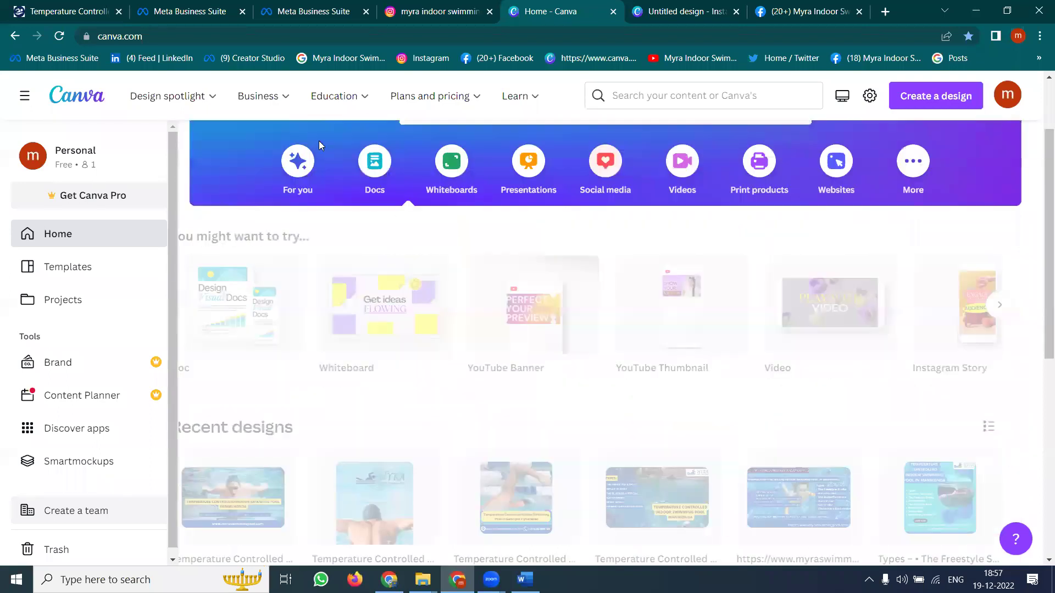
{"action": "scroll", "coordinate": [376, 295], "scroll_direction": "down", "scroll_amount": 2}
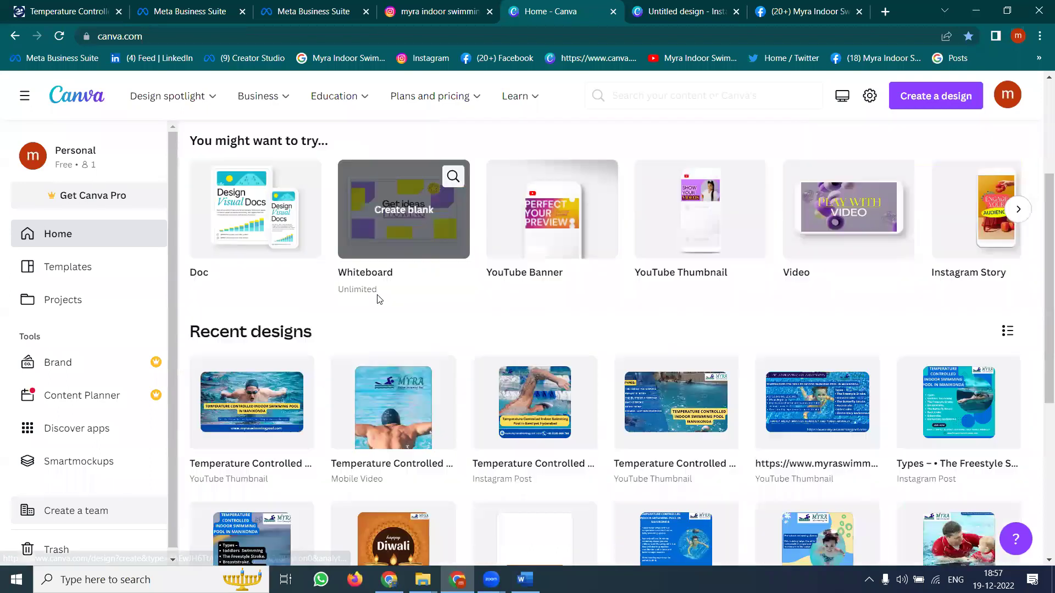
{"action": "scroll", "coordinate": [489, 372], "scroll_direction": "down", "scroll_amount": 1}
{"action": "left_click", "coordinate": [500, 366]}
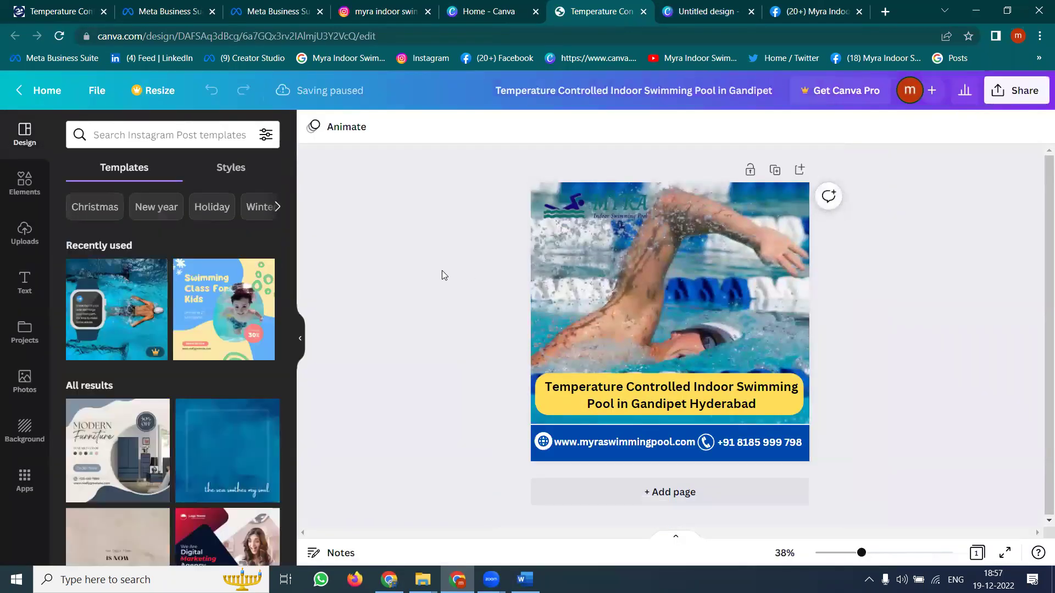
{"action": "left_click", "coordinate": [696, 6]}
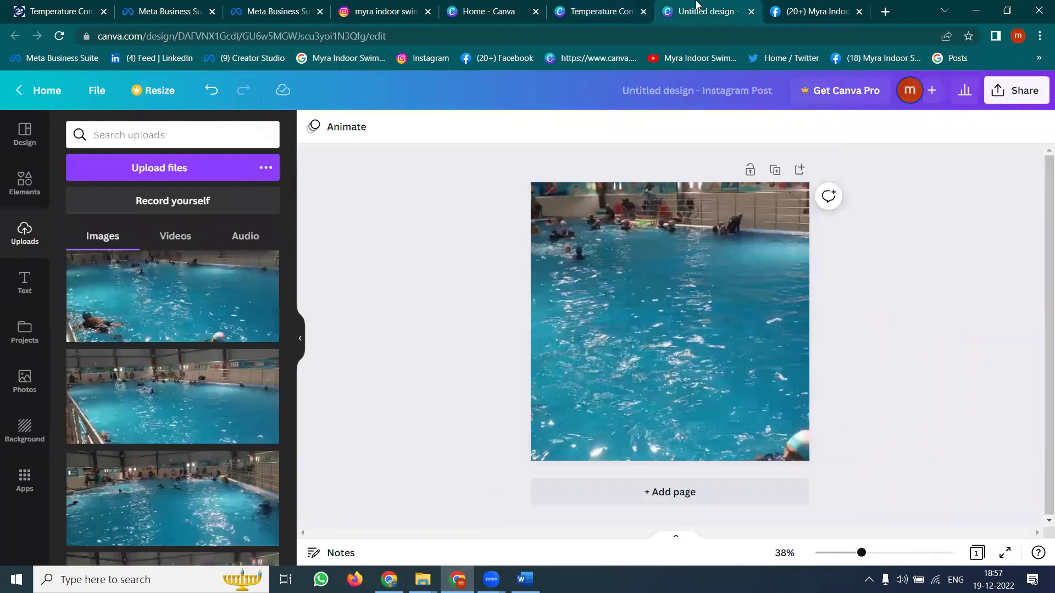
{"action": "key", "text": "ctrl+v"}
Step: Replace the headline with the website's "Temperature Controlled Indoor Swimming Pool In Puppalaguda" title, changing "In" to "near by"
{"action": "left_click", "coordinate": [55, 6]}
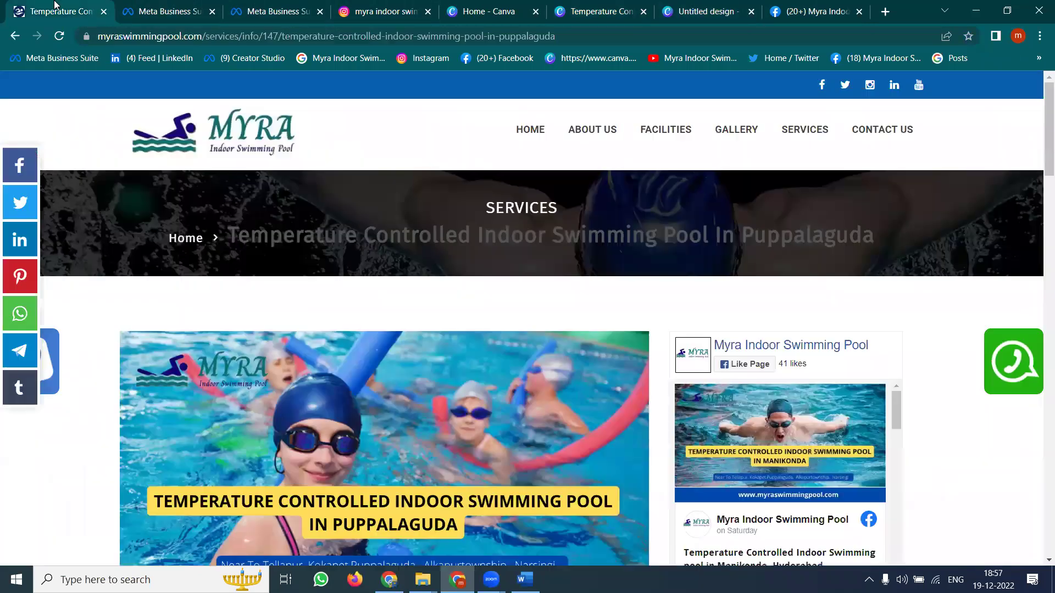
{"action": "triple_click", "coordinate": [328, 241]}
{"action": "key", "text": "ctrl+c"}
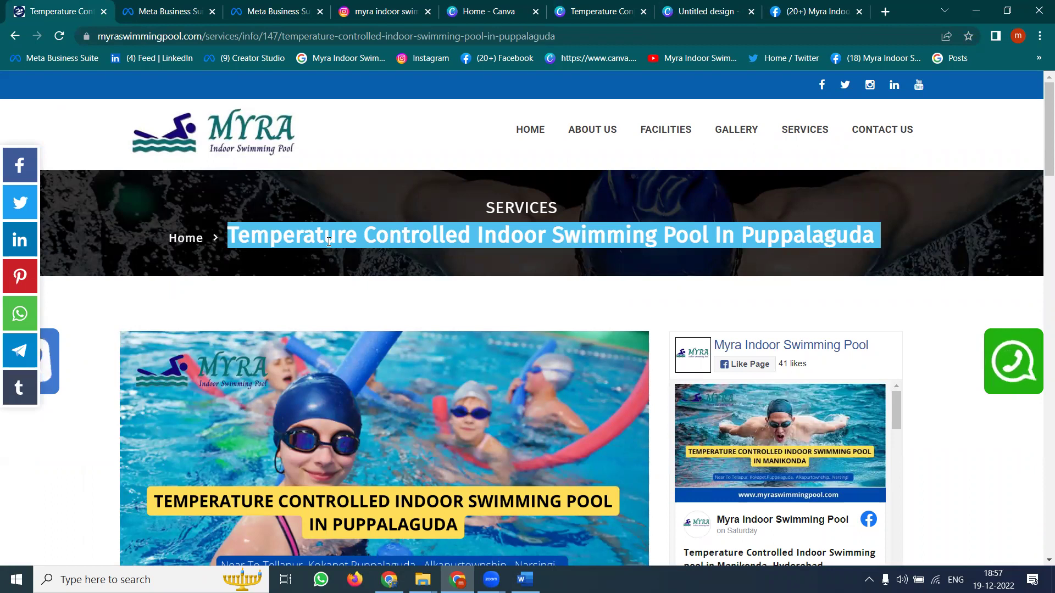
{"action": "left_click", "coordinate": [674, 5]}
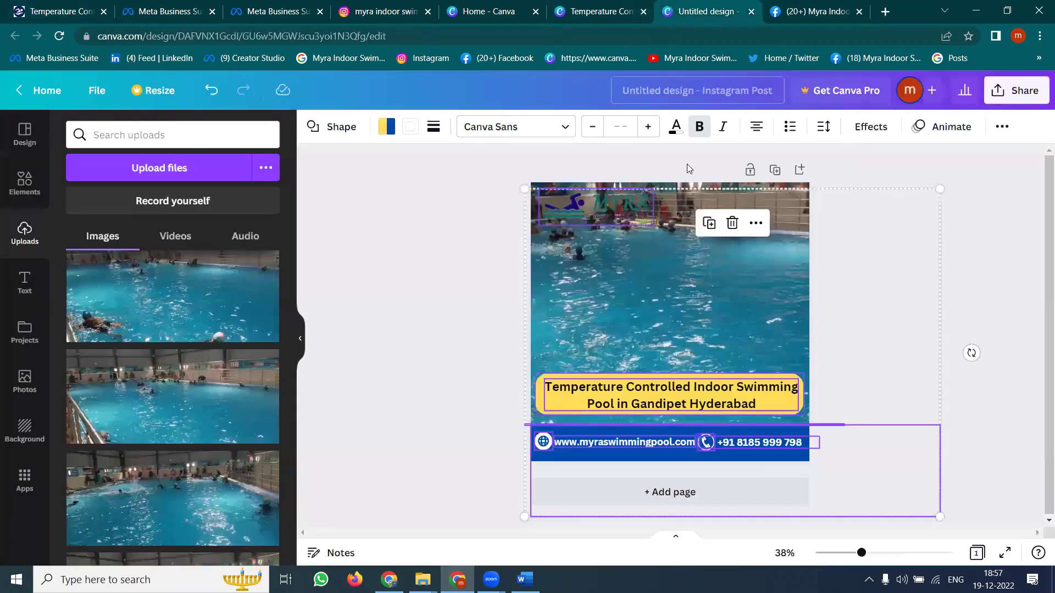
{"action": "left_click", "coordinate": [413, 288]}
{"action": "double_click", "coordinate": [614, 391]}
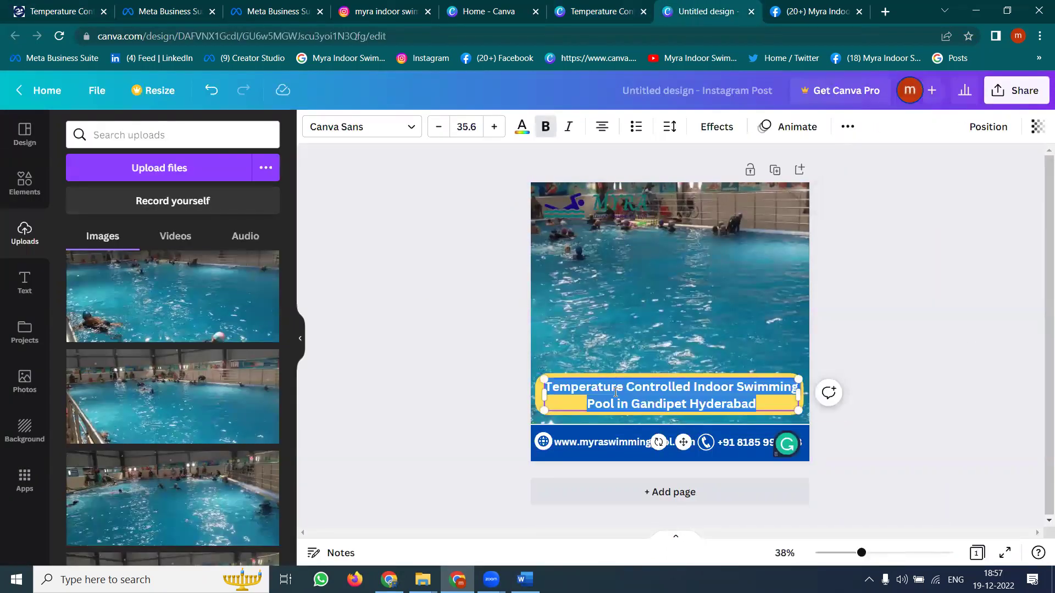
{"action": "key", "text": "ctrl+v"}
{"action": "double_click", "coordinate": [690, 405]}
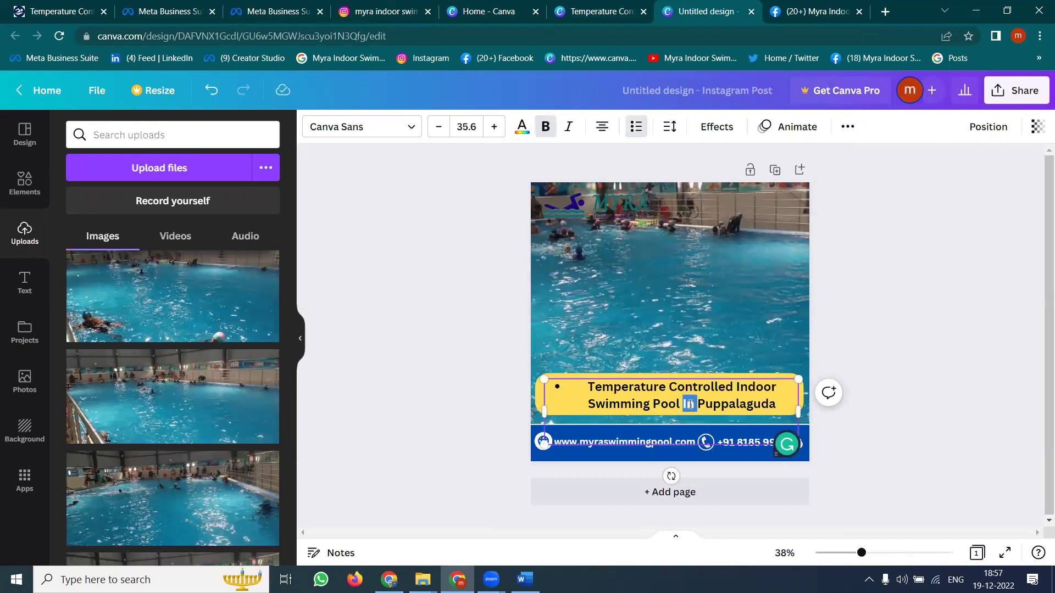
{"action": "type", "text": "near by"}
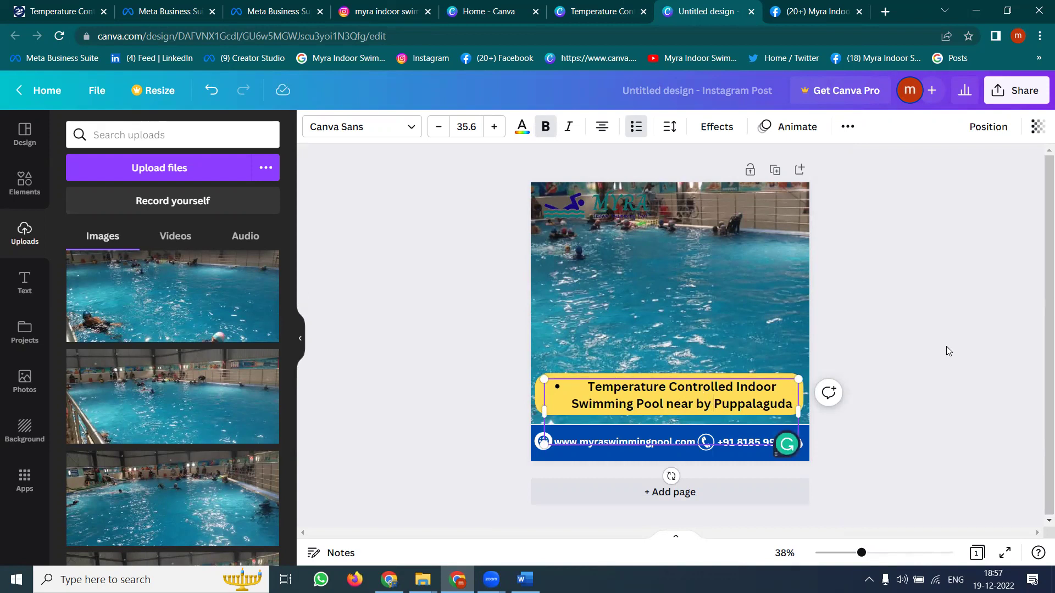
{"action": "key", "text": "ctrl+a"}
{"action": "key", "text": "BackSpace"}
{"action": "key", "text": "ctrl+z"}
{"action": "left_click", "coordinate": [928, 329]}
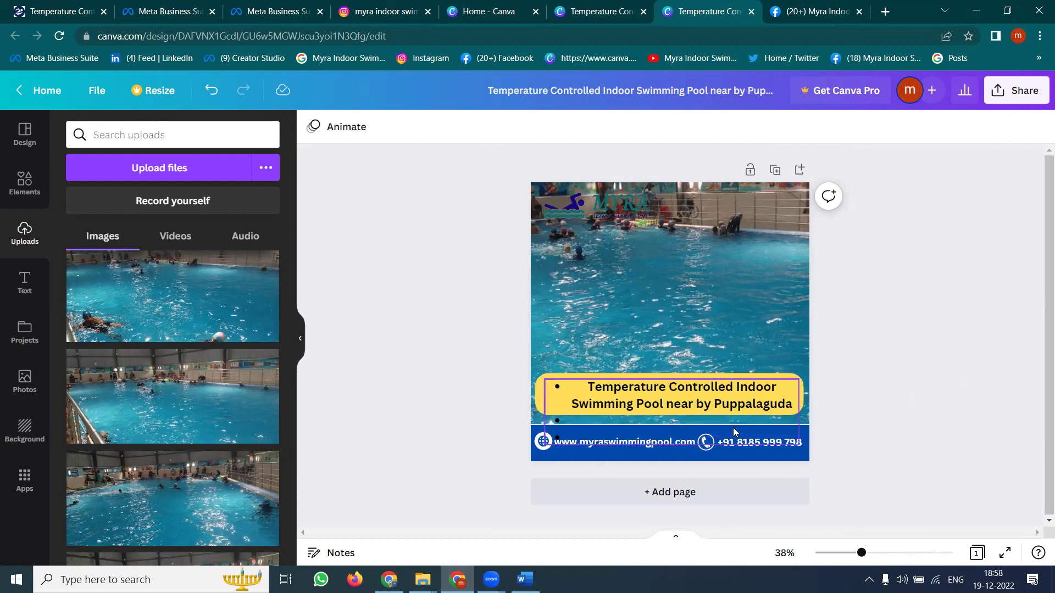
Step: Delete the phone number and phone icon from the footer, and remove the empty bullet lines below the headline
{"action": "left_click", "coordinate": [752, 445]}
{"action": "key", "text": "Delete"}
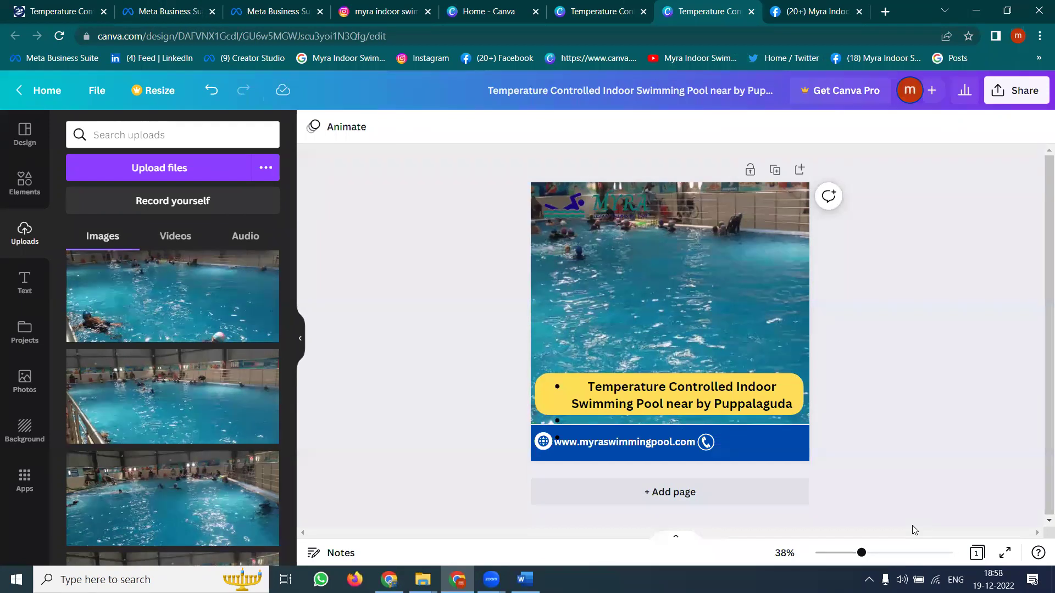
{"action": "left_click", "coordinate": [708, 420]}
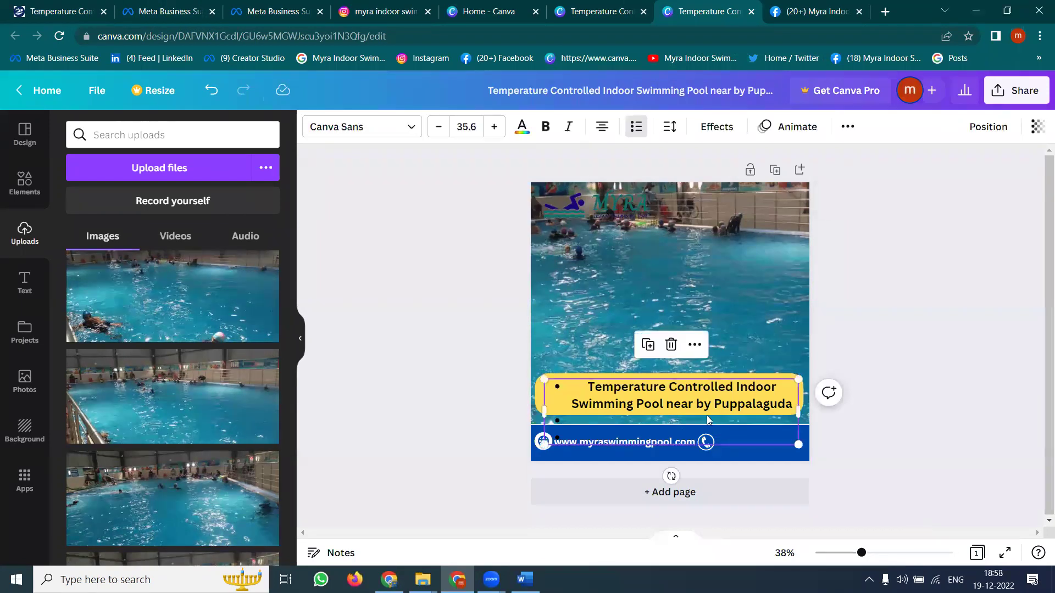
{"action": "left_click", "coordinate": [710, 418]}
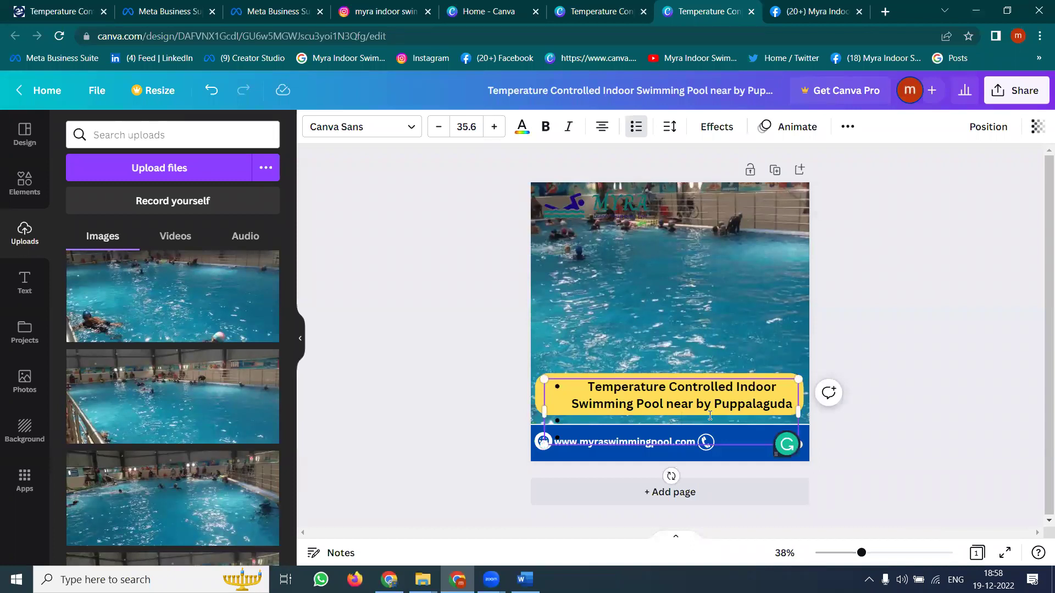
{"action": "key", "text": "BackSpace"}
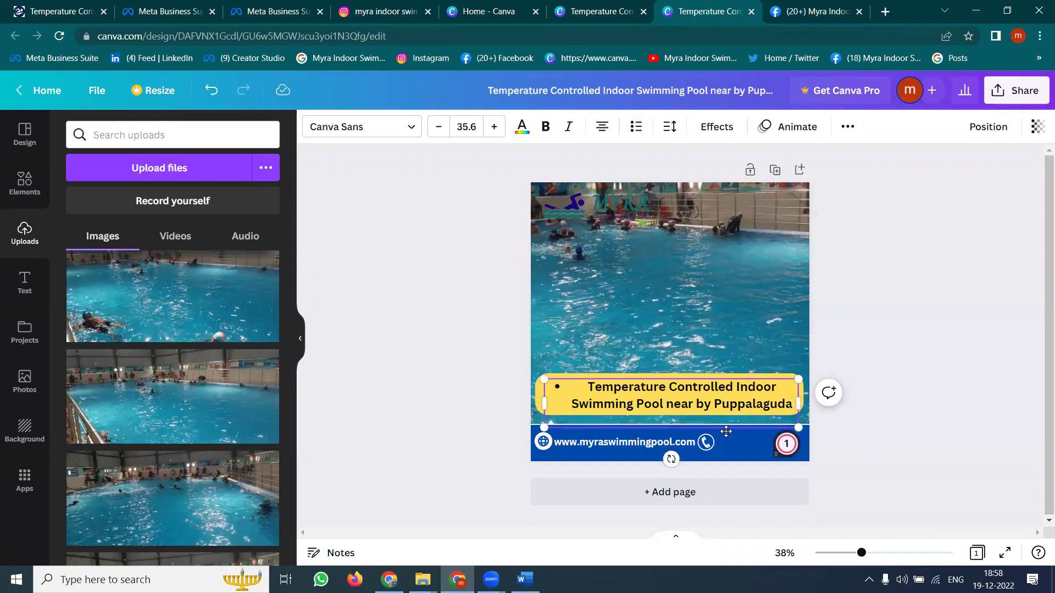
{"action": "left_click", "coordinate": [705, 446]}
{"action": "key", "text": "Delete"}
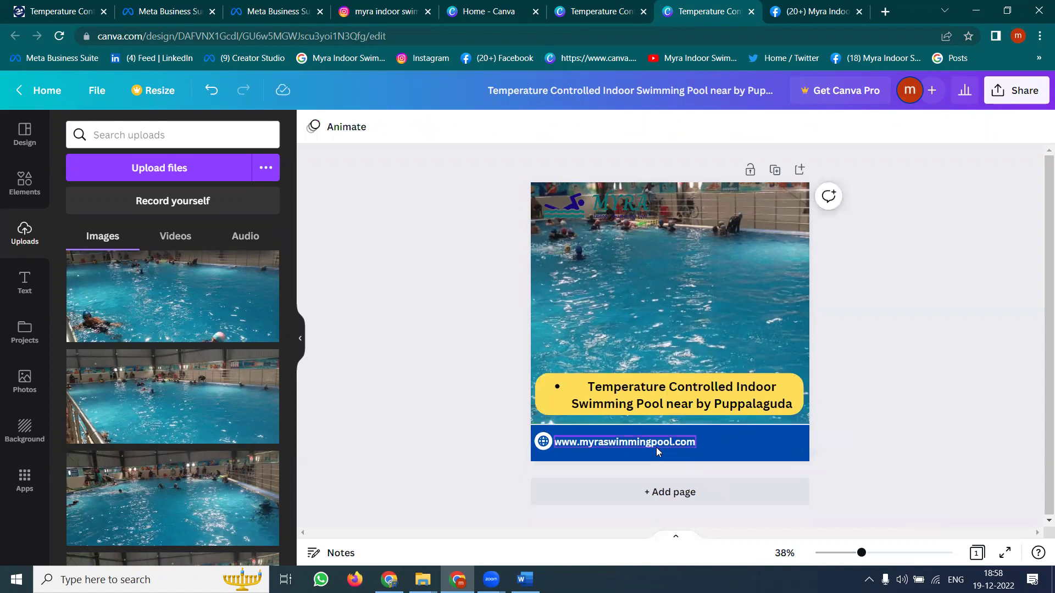
Step: Shift the website address slightly away from the globe icon, and try to move the footer band and its contents together
{"action": "left_click", "coordinate": [652, 446]}
{"action": "left_click_drag", "start_coordinate": [653, 446], "coordinate": [657, 446]}
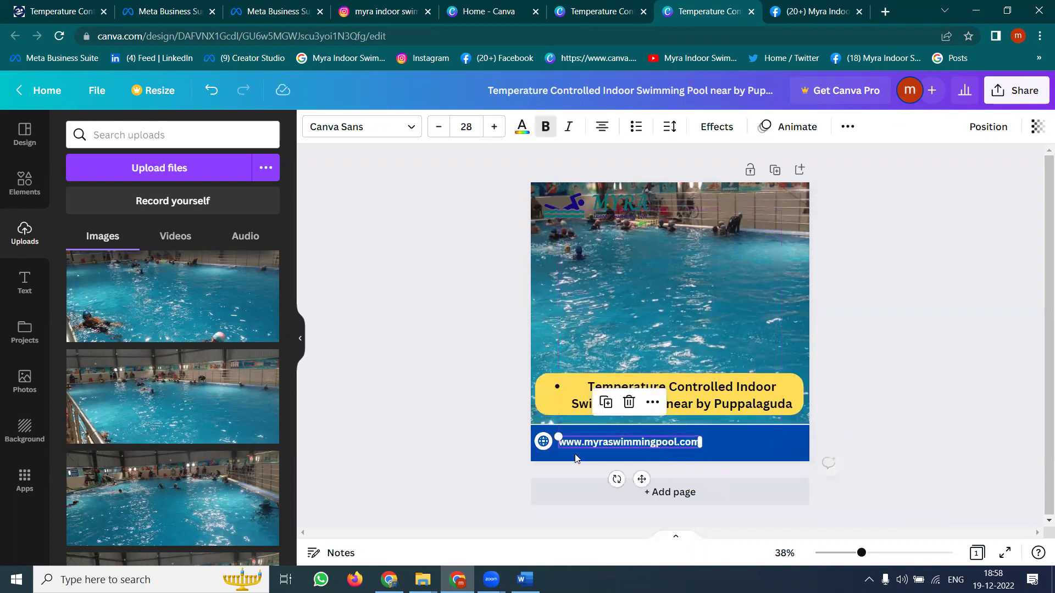
{"action": "left_click_drag", "start_coordinate": [551, 452], "coordinate": [595, 449]}
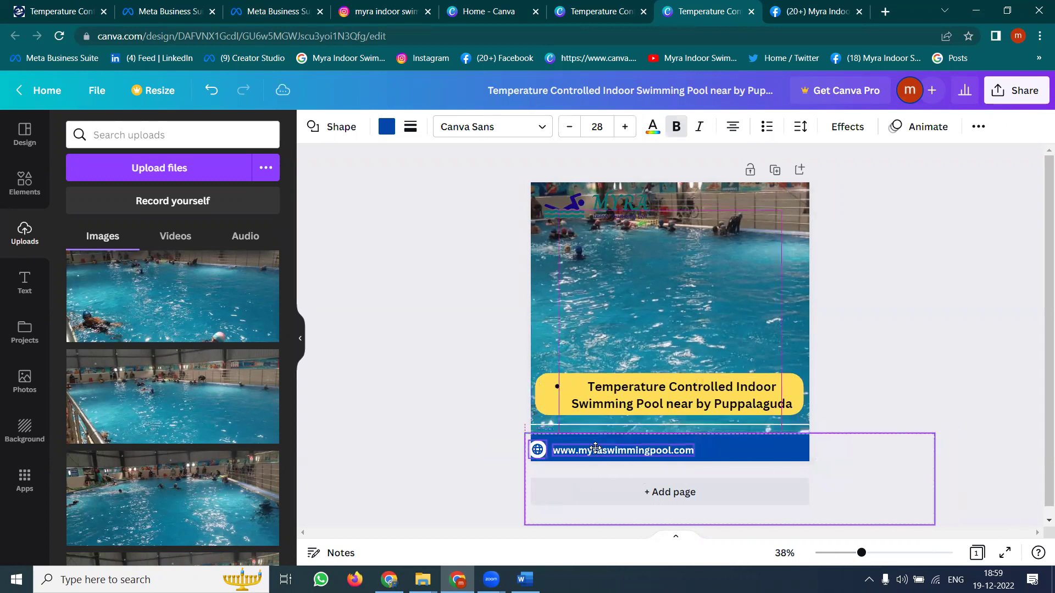
{"action": "left_click", "coordinate": [414, 448]}
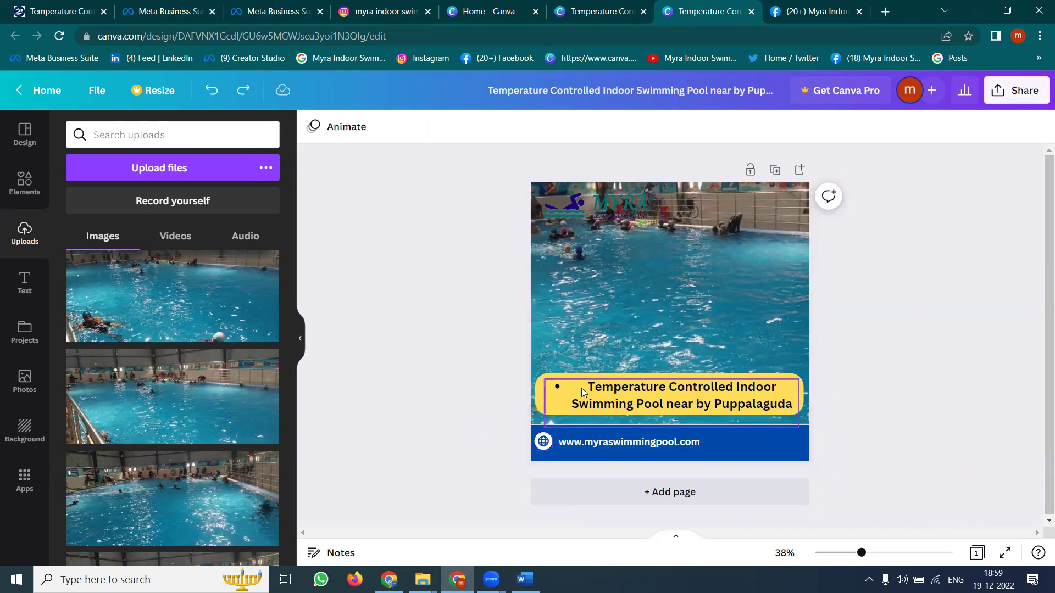
Step: Remove the bullet point from the headline text in the yellow banner
{"action": "left_click", "coordinate": [568, 388]}
{"action": "left_click", "coordinate": [568, 388]}
{"action": "key", "text": "BackSpace"}
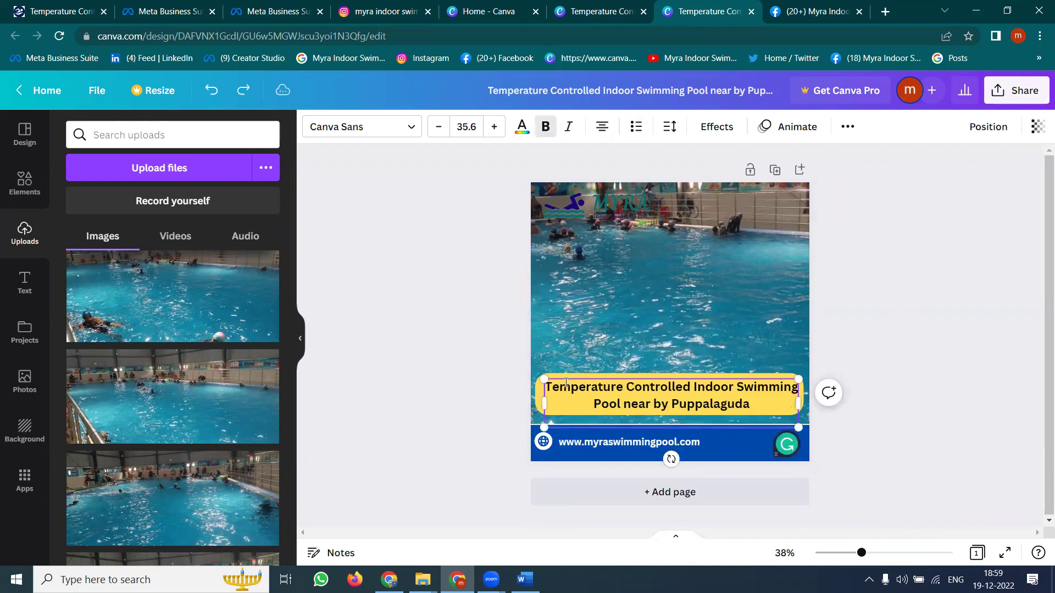
{"action": "left_click", "coordinate": [906, 334]}
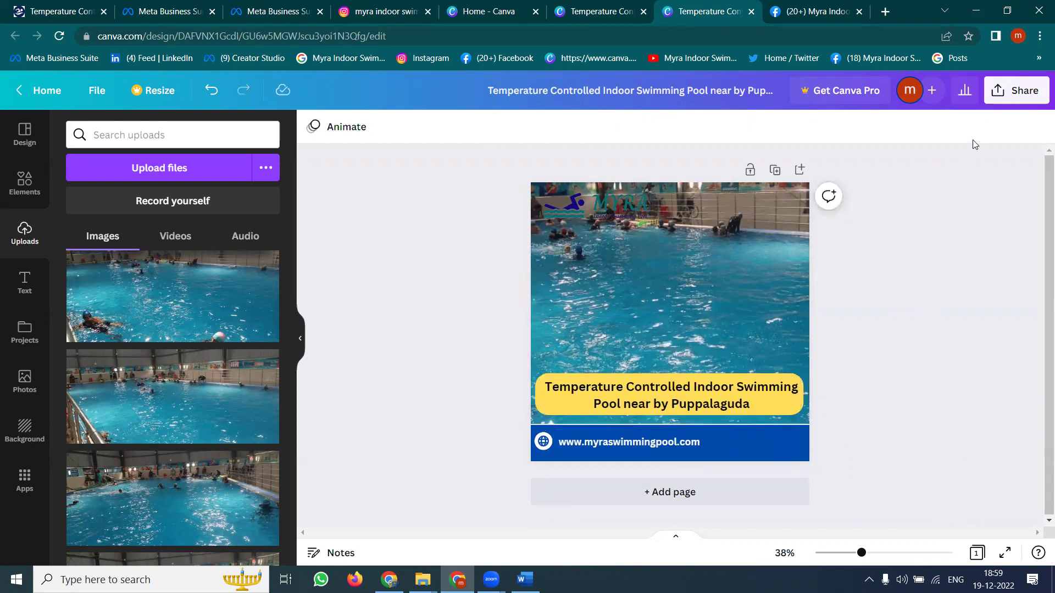
Step: Download the finished Instagram post design as a JPG
{"action": "left_click", "coordinate": [1016, 101]}
{"action": "left_click", "coordinate": [812, 419]}
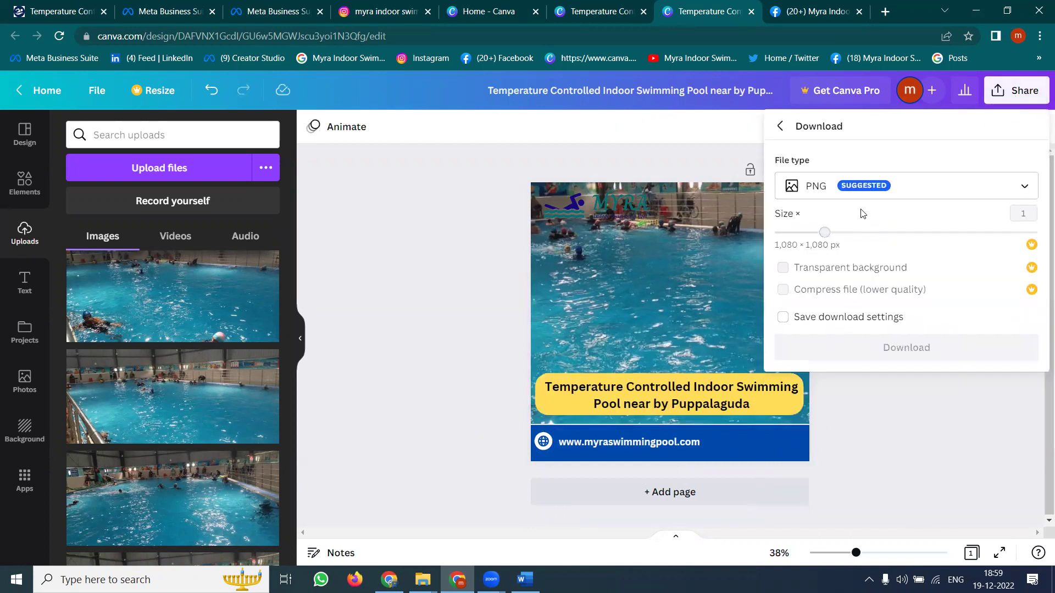
{"action": "left_click", "coordinate": [859, 194]}
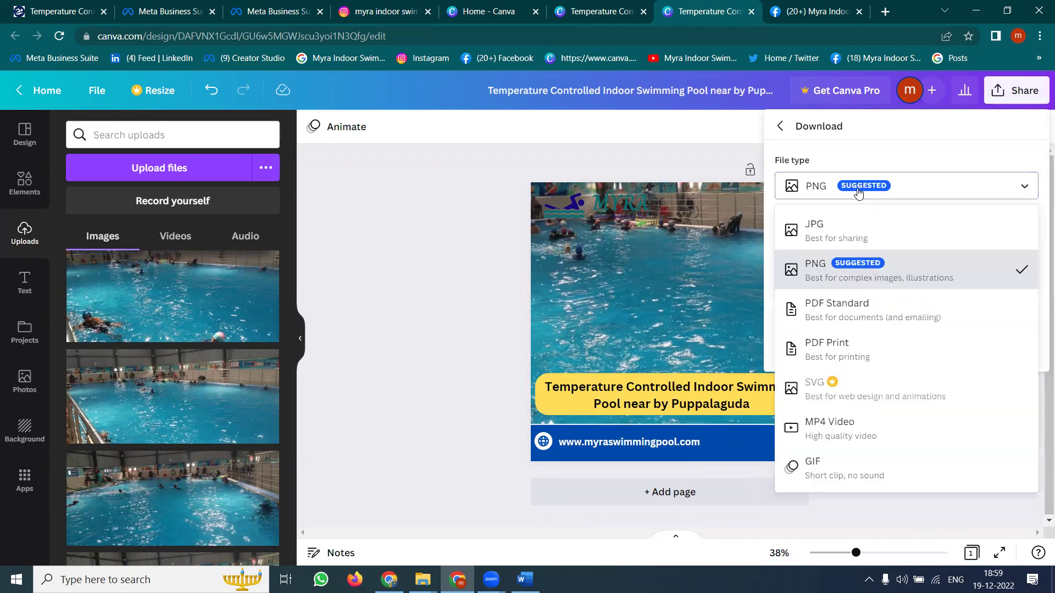
{"action": "left_click", "coordinate": [847, 230]}
{"action": "left_click", "coordinate": [880, 352]}
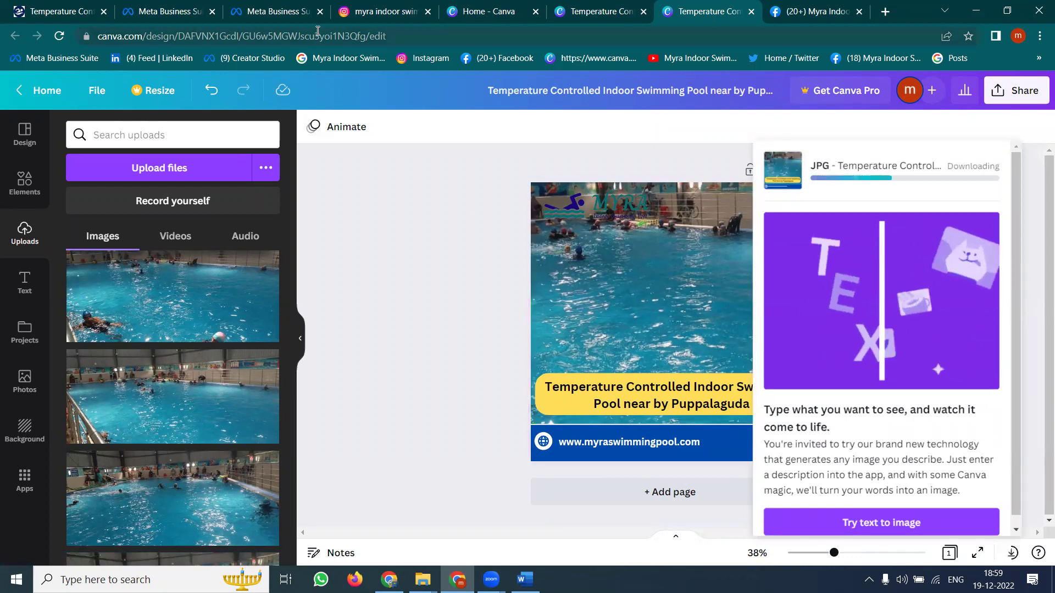
Step: Create a post in Meta Business Suite, adding the myraswimmingpoolofficial Instagram account and the "indoor swimming pool in Hyderabad" group as destinations
{"action": "left_click", "coordinate": [275, 11]}
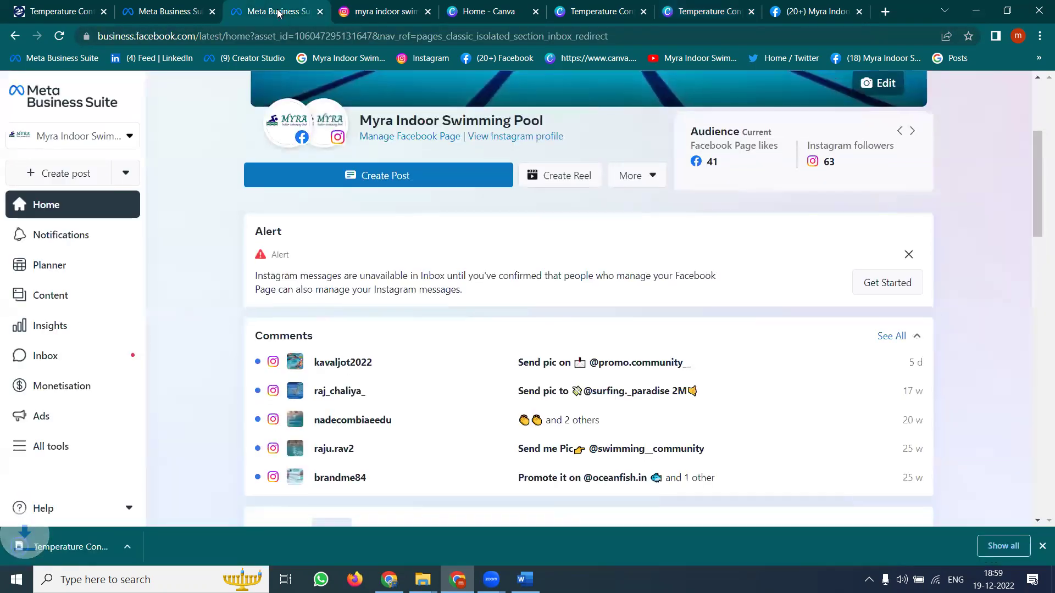
{"action": "mouse_move", "coordinate": [292, 176]}
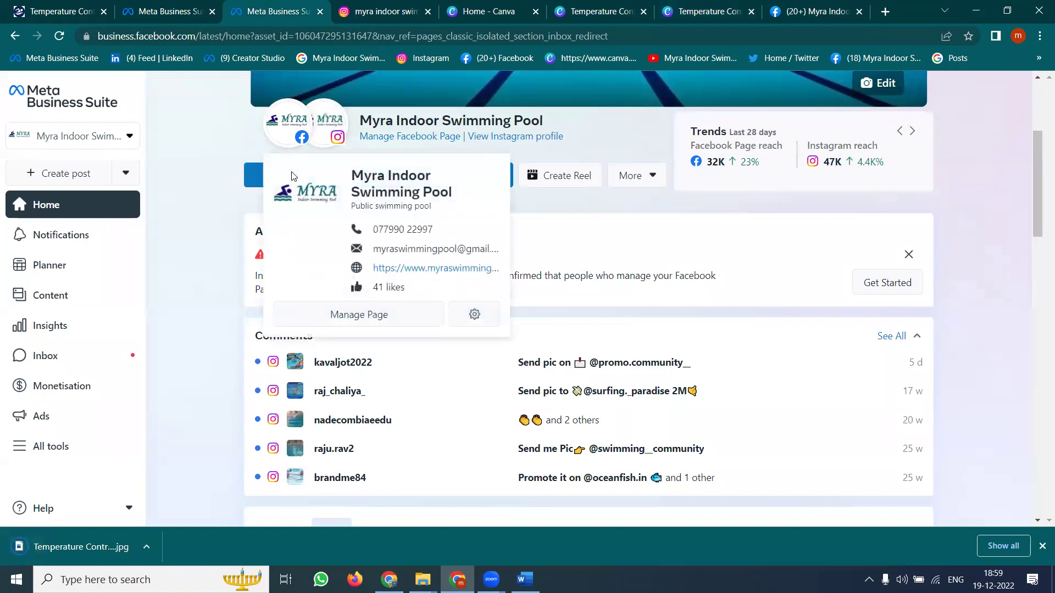
{"action": "left_click", "coordinate": [256, 175]}
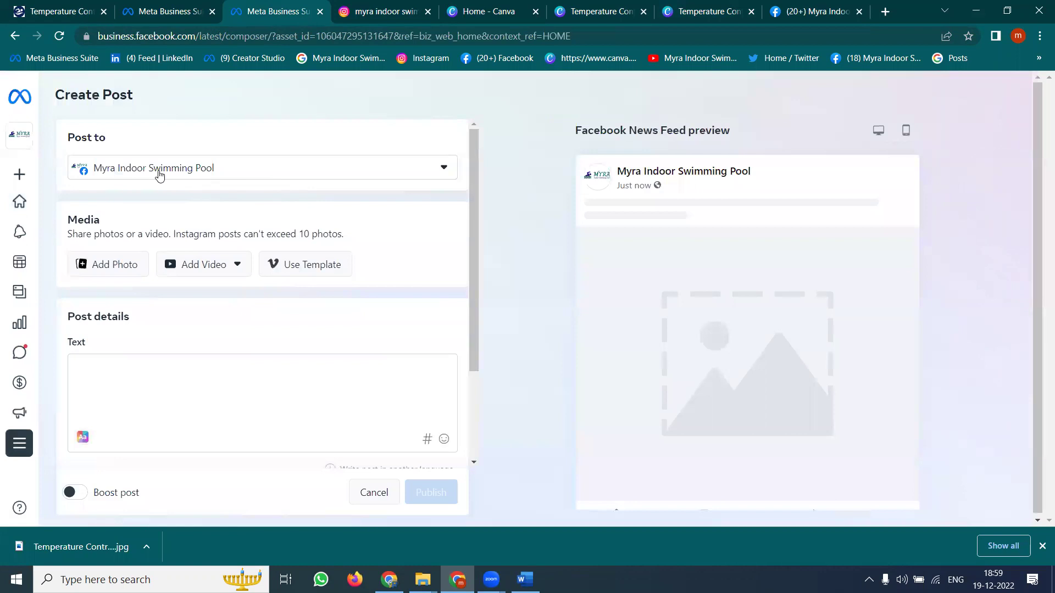
{"action": "left_click", "coordinate": [160, 175]}
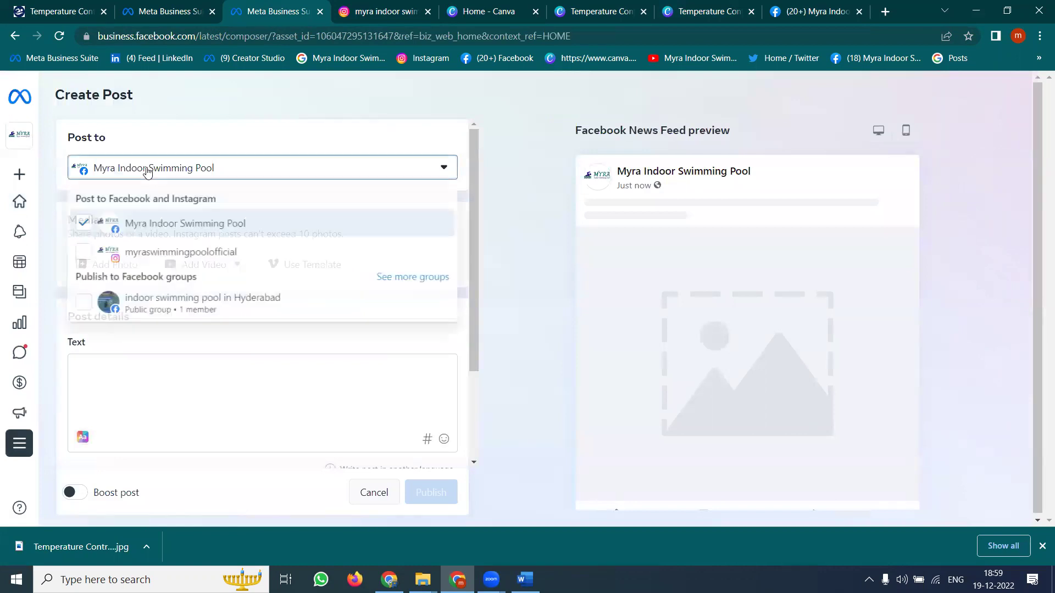
{"action": "left_click", "coordinate": [84, 253]}
{"action": "left_click", "coordinate": [83, 311]}
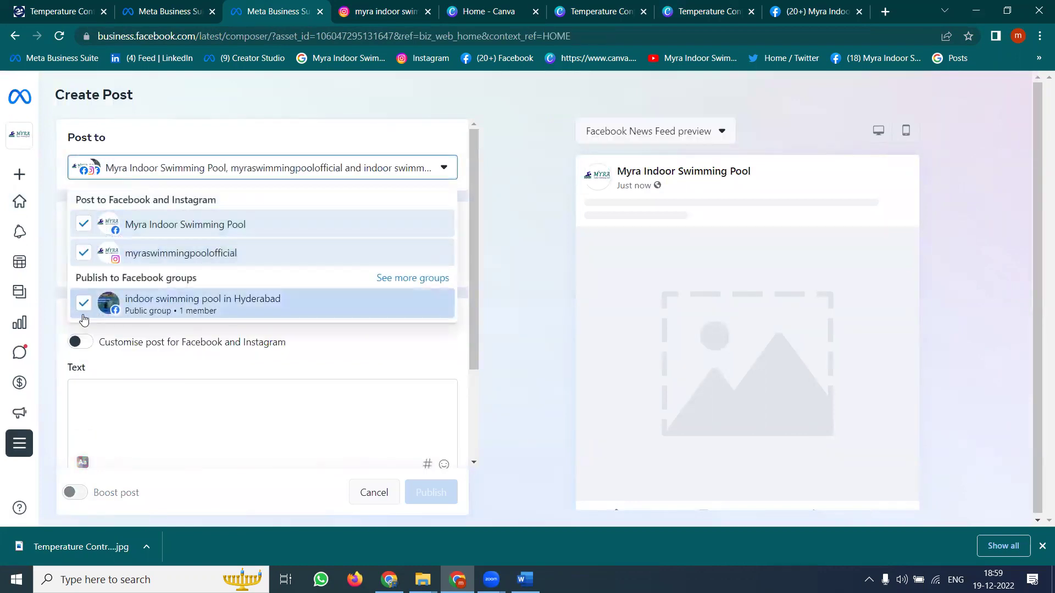
Step: Copy the Puppalaguda service page's title, description and health benefits of swimming from the website and paste them as the post text
{"action": "left_click", "coordinate": [99, 396]}
{"action": "left_click", "coordinate": [66, 11]}
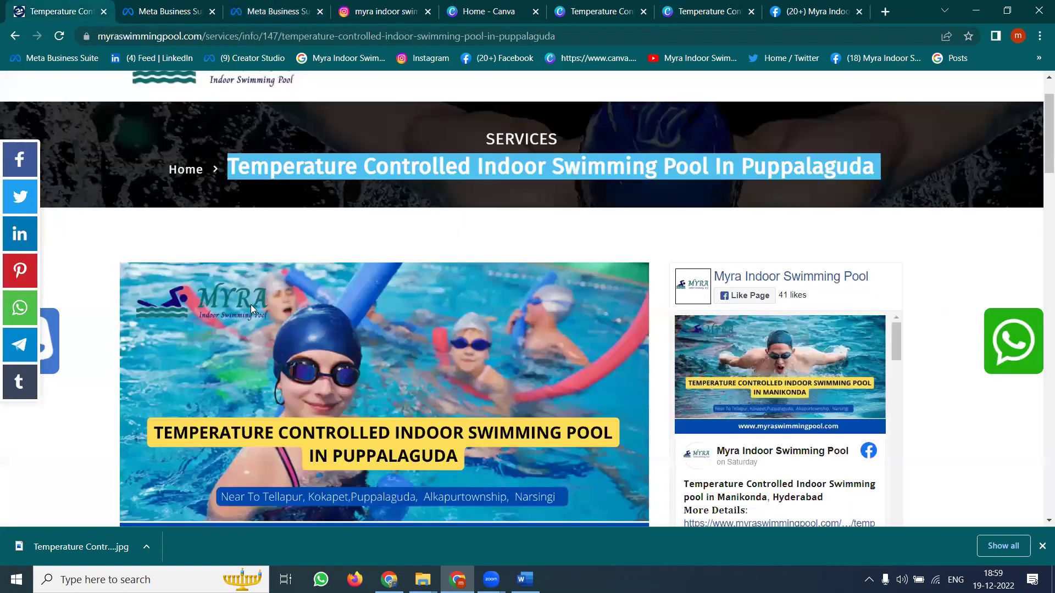
{"action": "scroll", "coordinate": [251, 304], "scroll_direction": "down", "scroll_amount": 10}
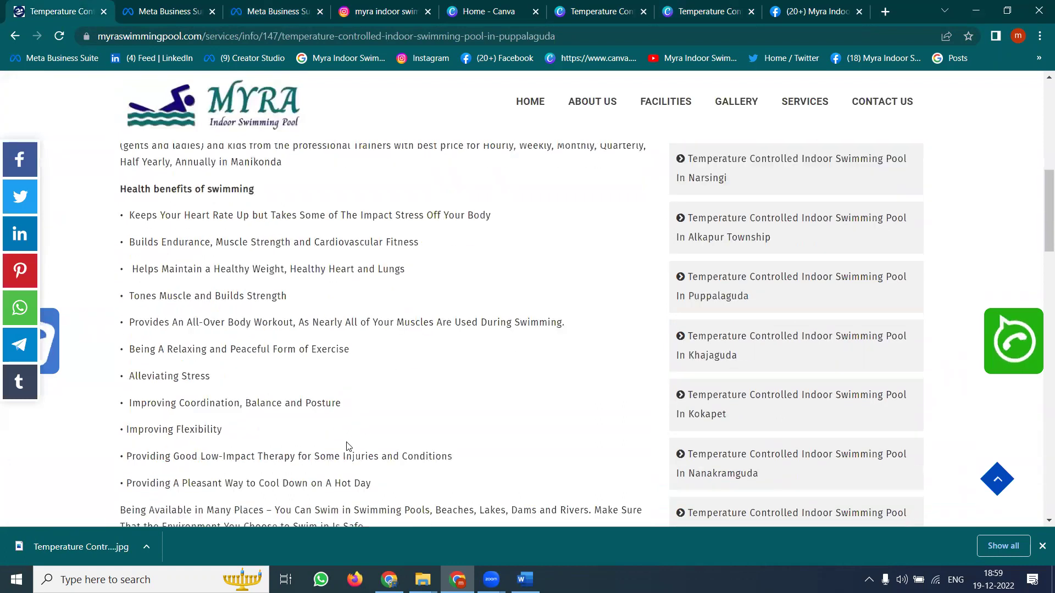
{"action": "mouse_move", "coordinate": [381, 470]}
{"action": "left_mouse_down"}
{"action": "mouse_move", "coordinate": [245, 296]}
{"action": "mouse_move", "coordinate": [236, 301]}
{"action": "mouse_move", "coordinate": [172, 236]}
{"action": "mouse_move", "coordinate": [160, 207]}
{"action": "mouse_move", "coordinate": [115, 218]}
{"action": "left_mouse_up"}
{"action": "key", "text": "ctrl+c"}
{"action": "scroll", "coordinate": [235, 302], "scroll_direction": "up", "scroll_amount": 2}
{"action": "scroll", "coordinate": [163, 216], "scroll_direction": "up", "scroll_amount": 1}
{"action": "left_click", "coordinate": [317, 4]}
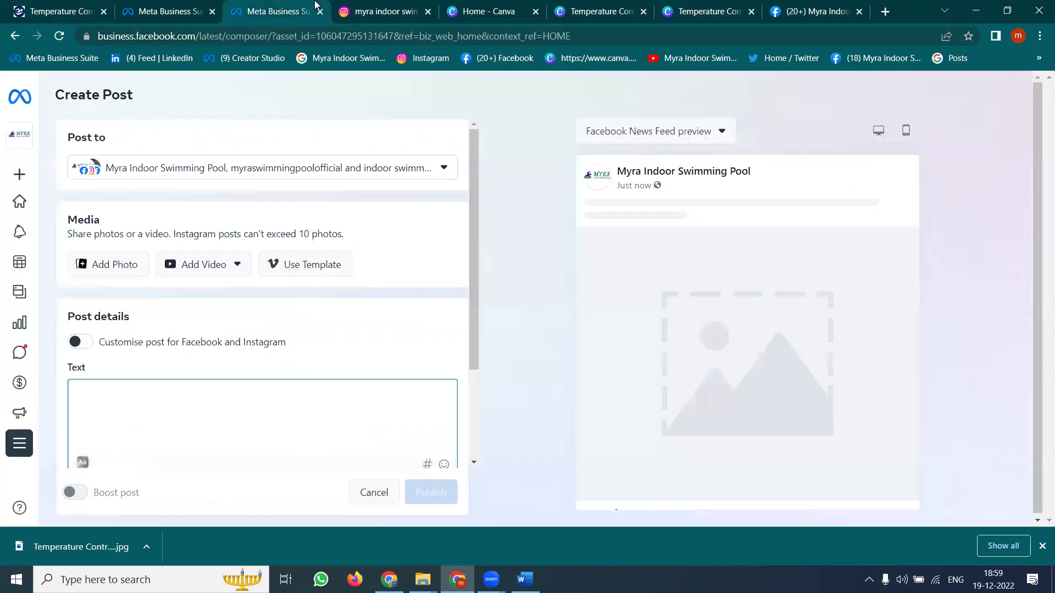
{"action": "key", "text": "ctrl+v"}
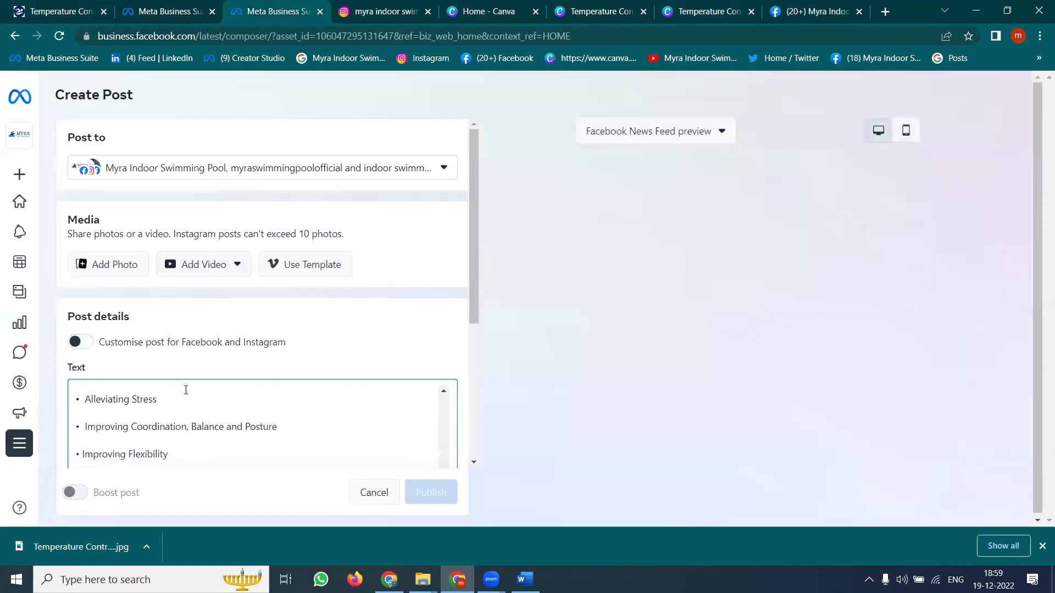
Step: Copy the Puppalaguda service page's web address, and attach the downloaded "Temperature Controlled Indoor Swimming Pool" image to the post
{"action": "key", "text": "ctrl+1"}
{"action": "left_click", "coordinate": [157, 36]}
{"action": "key", "text": "ctrl+c"}
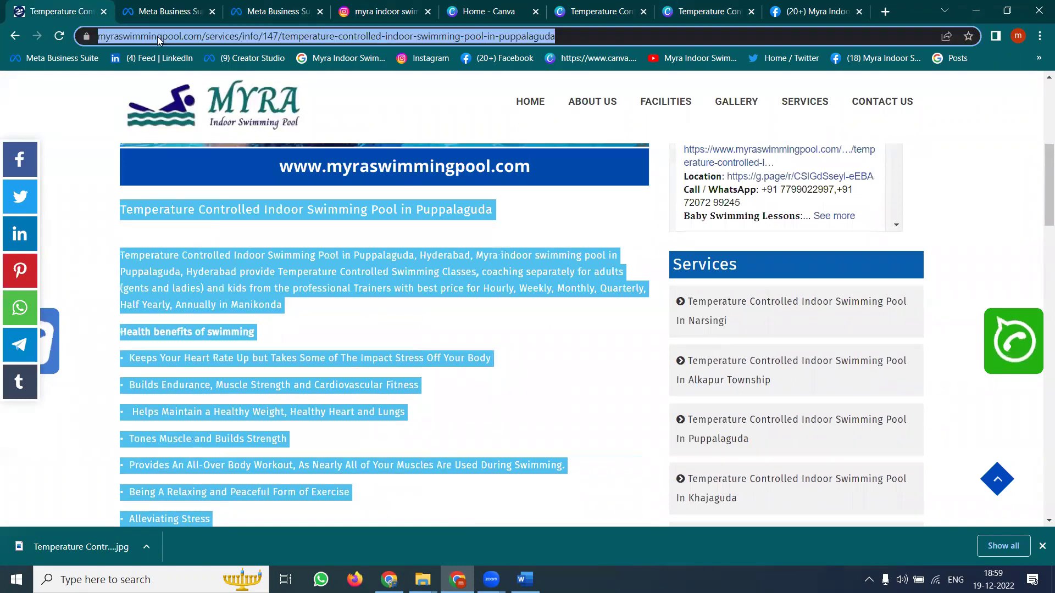
{"action": "key", "text": "ctrl+3"}
{"action": "left_click", "coordinate": [110, 264]}
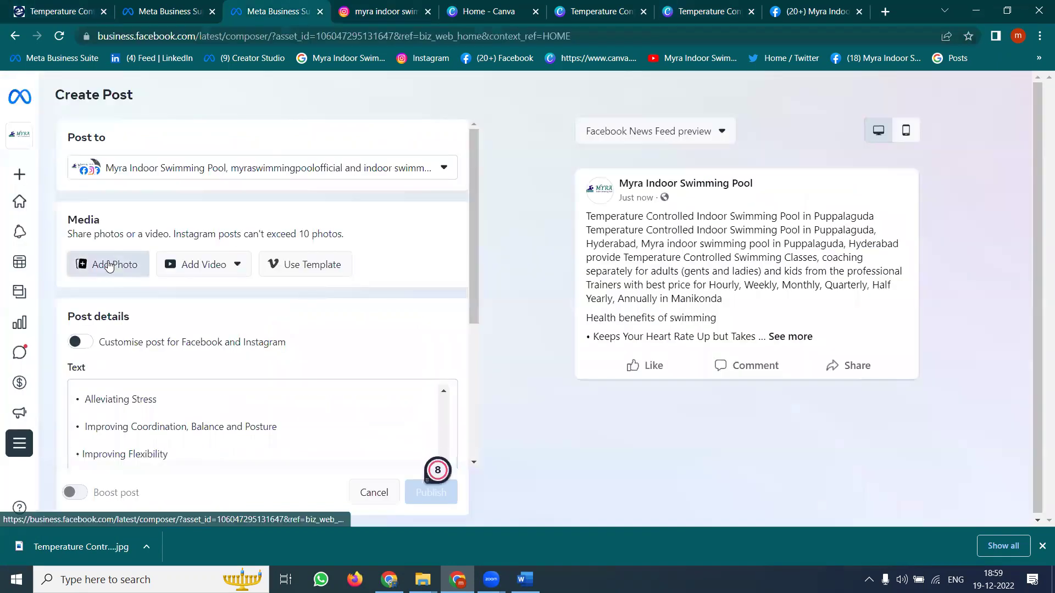
{"action": "scroll", "coordinate": [323, 348], "scroll_direction": "down", "scroll_amount": 8}
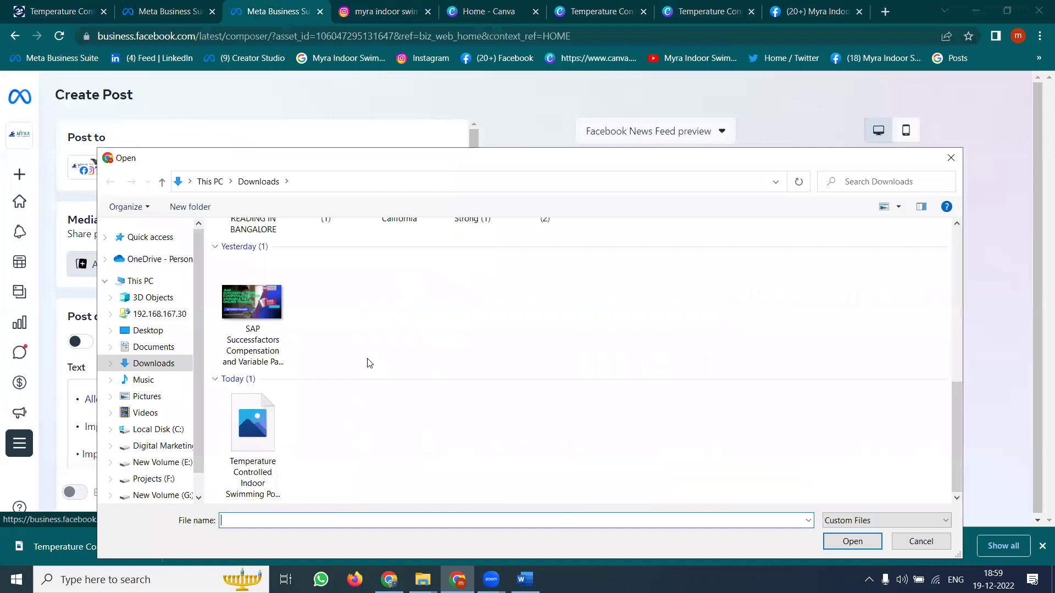
{"action": "double_click", "coordinate": [248, 438]}
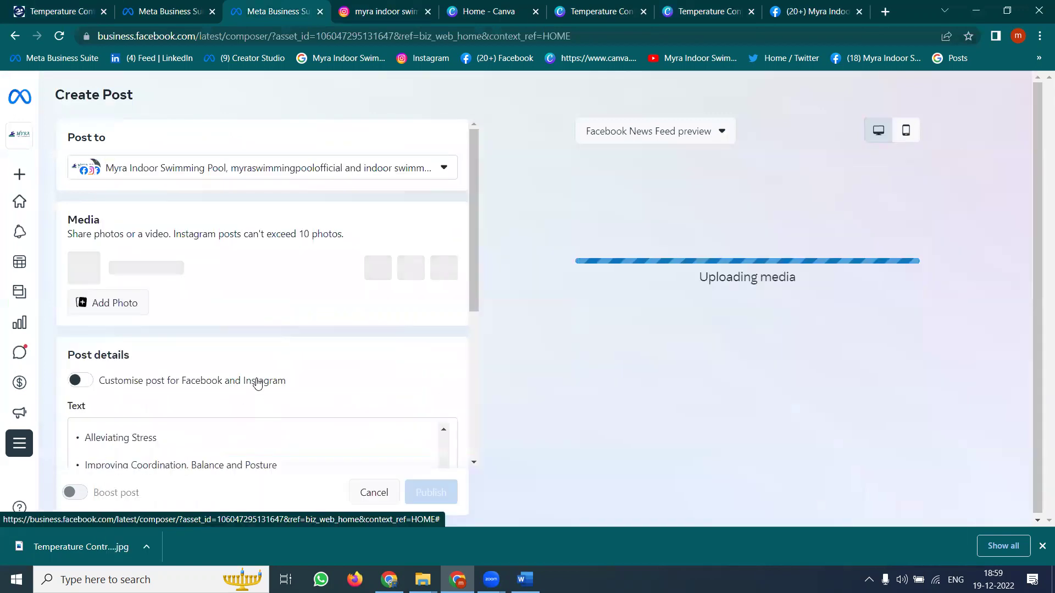
Step: Insert the copied service page address on a new line below the post text's title, and select the whole text
{"action": "scroll", "coordinate": [200, 435], "scroll_direction": "up", "scroll_amount": 8}
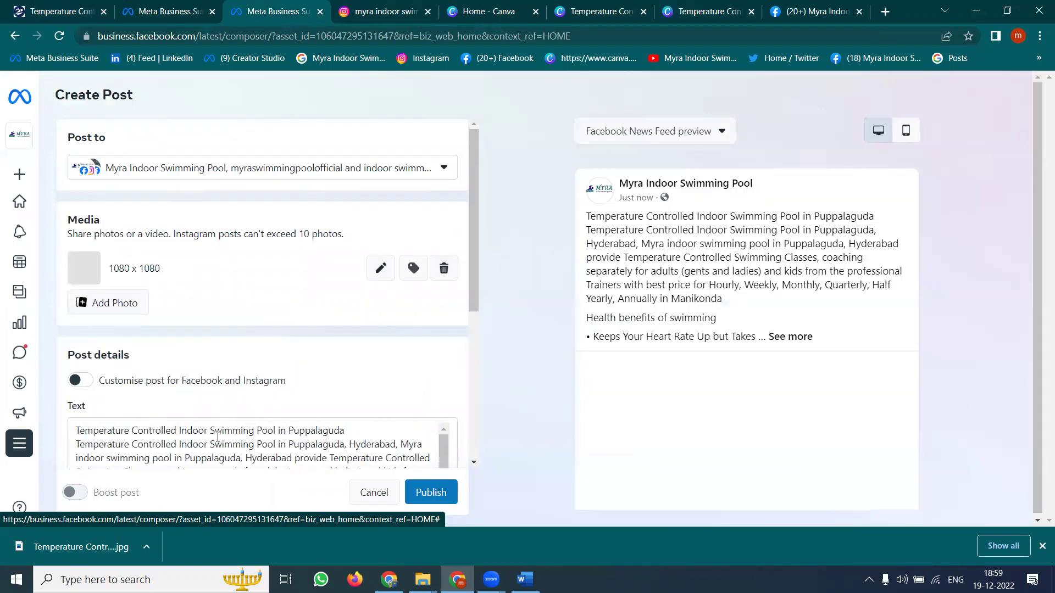
{"action": "left_click", "coordinate": [361, 433]}
{"action": "key", "text": "Return"}
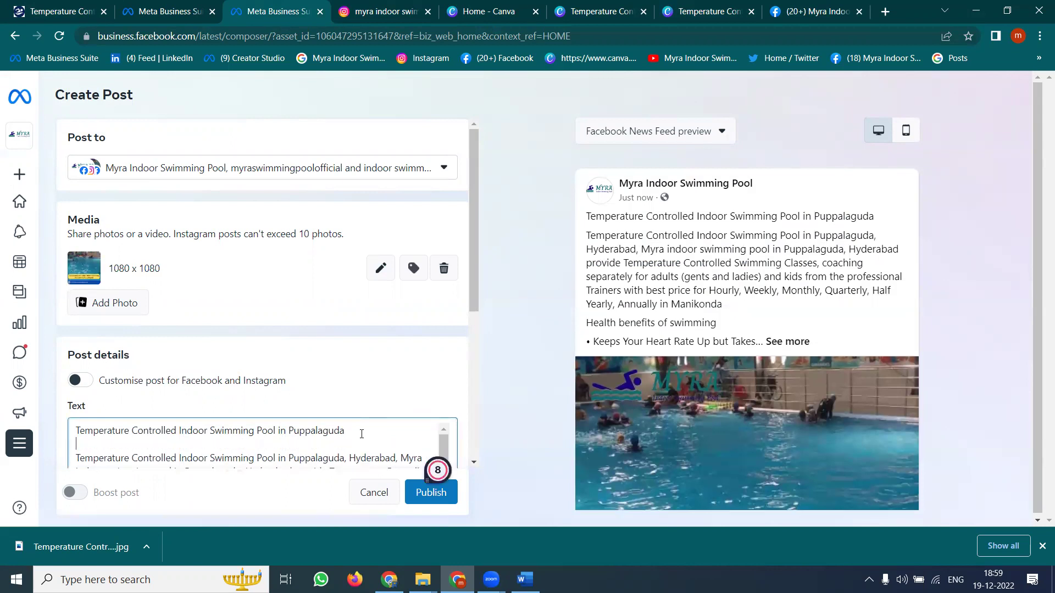
{"action": "key", "text": "ctrl+v"}
{"action": "key", "text": "ctrl+a"}
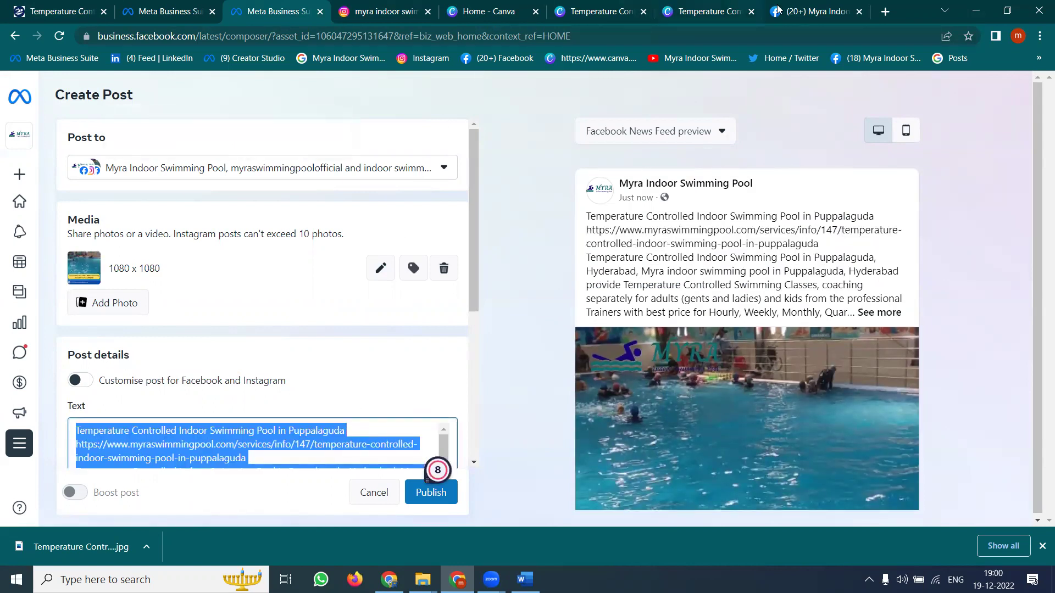
Step: Copy the full hashtag block from the earlier Tellapur post on the pool's Facebook page
{"action": "left_click", "coordinate": [819, 11]}
{"action": "scroll", "coordinate": [730, 269], "scroll_direction": "down", "scroll_amount": 2}
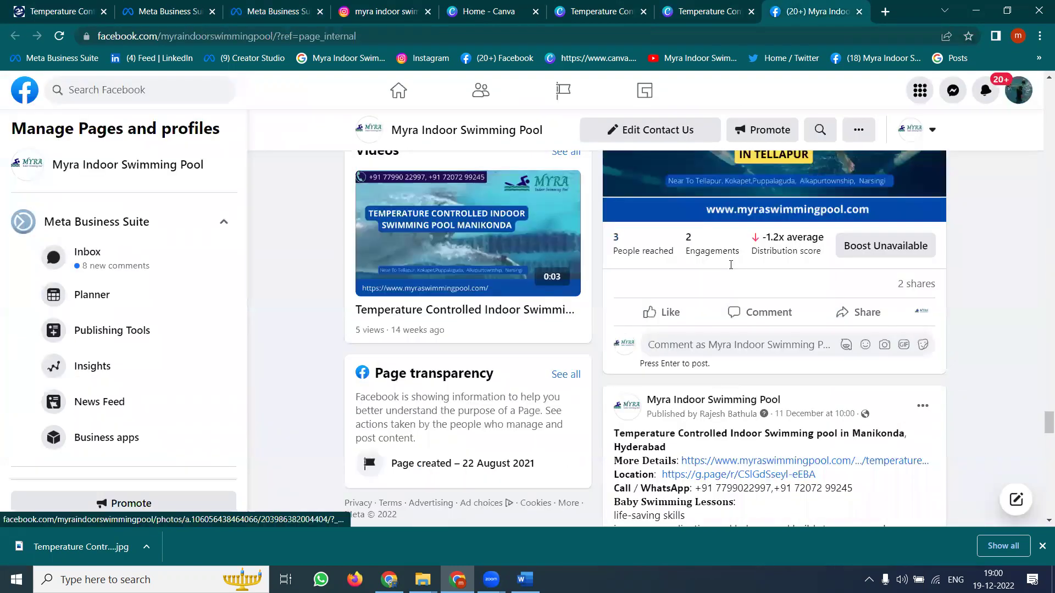
{"action": "scroll", "coordinate": [780, 291], "scroll_direction": "up", "scroll_amount": 5}
{"action": "left_click", "coordinate": [783, 285]}
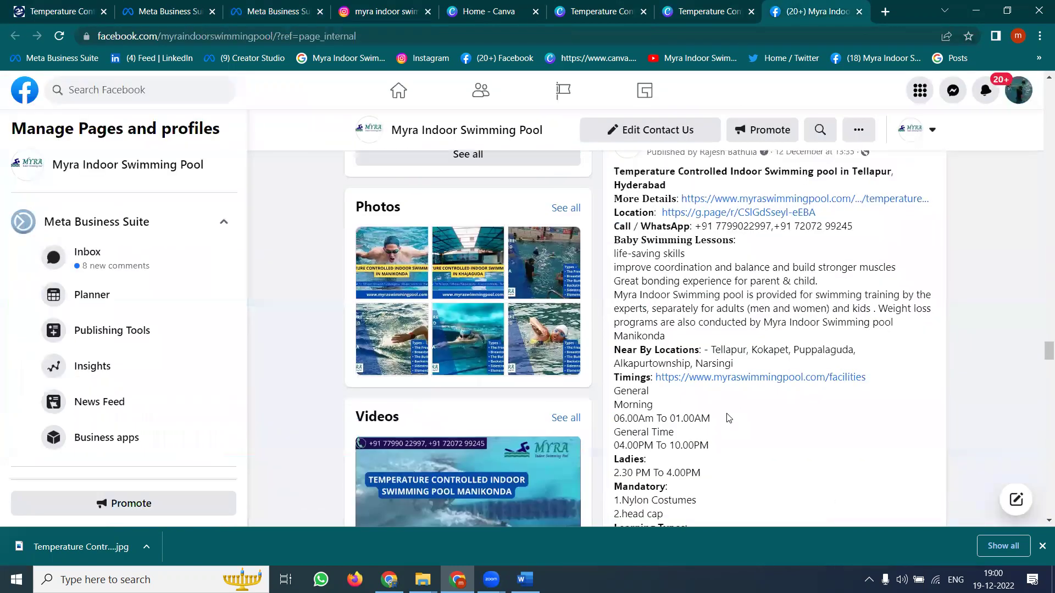
{"action": "scroll", "coordinate": [730, 416], "scroll_direction": "down", "scroll_amount": 7}
{"action": "scroll", "coordinate": [717, 412], "scroll_direction": "down", "scroll_amount": 1}
{"action": "left_click_drag", "start_coordinate": [714, 412], "coordinate": [614, 335]}
{"action": "key", "text": "ctrl+c"}
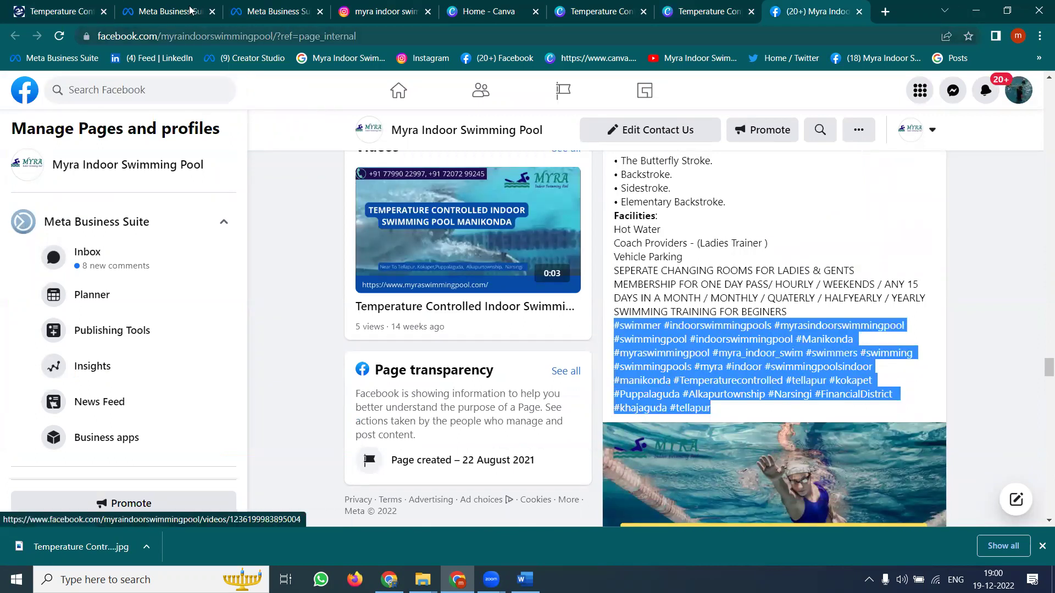
Step: Paste the copied hashtags after a blank line at the end of the Business Suite post text, and select the whole text
{"action": "left_click", "coordinate": [272, 11]}
{"action": "scroll", "coordinate": [202, 428], "scroll_direction": "down", "scroll_amount": 3}
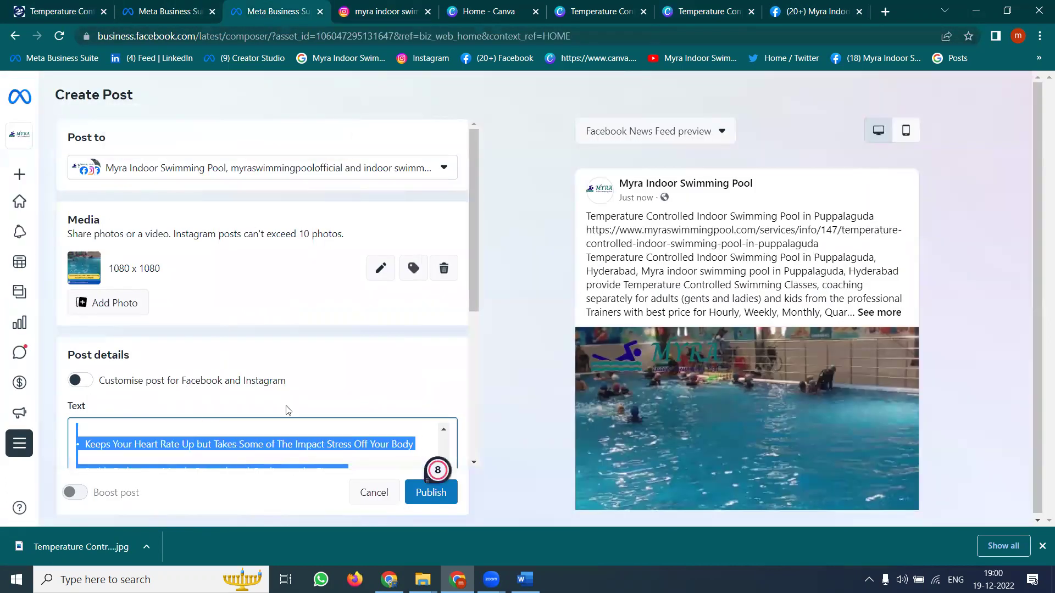
{"action": "scroll", "coordinate": [518, 350], "scroll_direction": "down", "scroll_amount": 4}
{"action": "scroll", "coordinate": [396, 352], "scroll_direction": "down", "scroll_amount": 5}
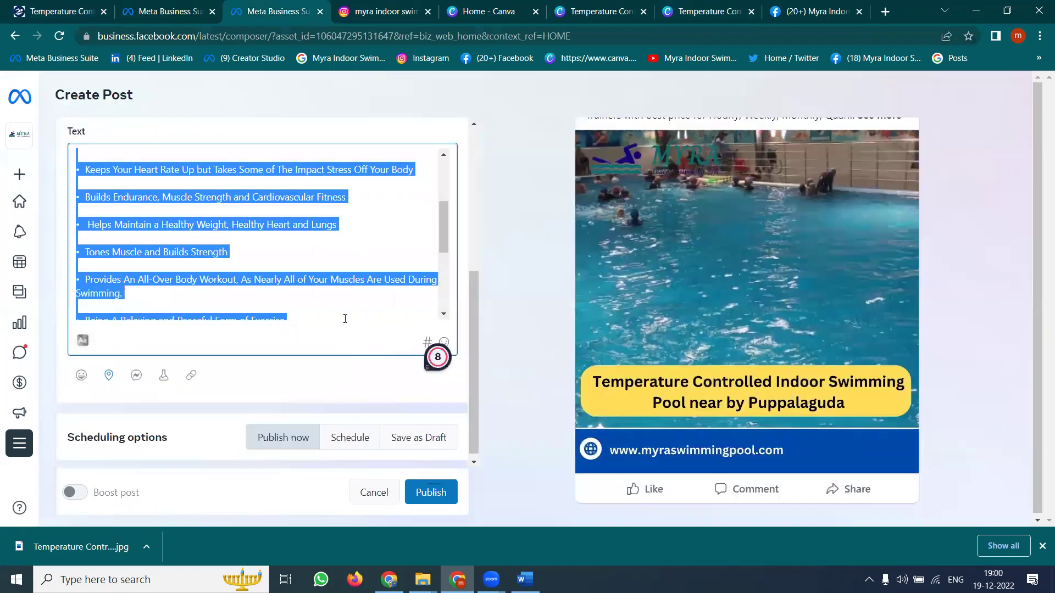
{"action": "scroll", "coordinate": [297, 286], "scroll_direction": "down", "scroll_amount": 6}
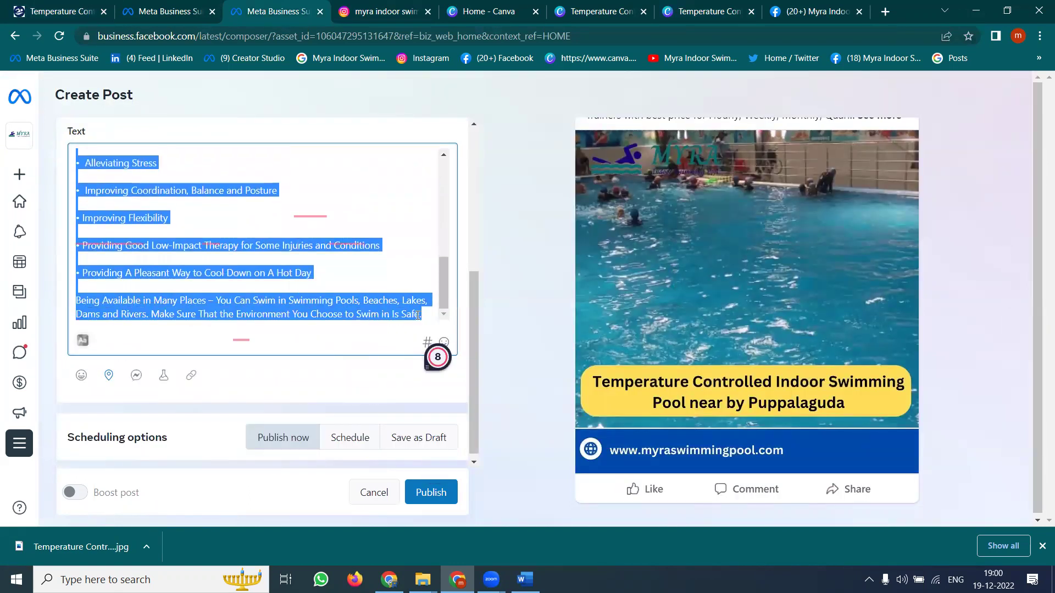
{"action": "left_click", "coordinate": [427, 315]}
{"action": "key", "text": "Return"}
{"action": "key", "text": "Return"}
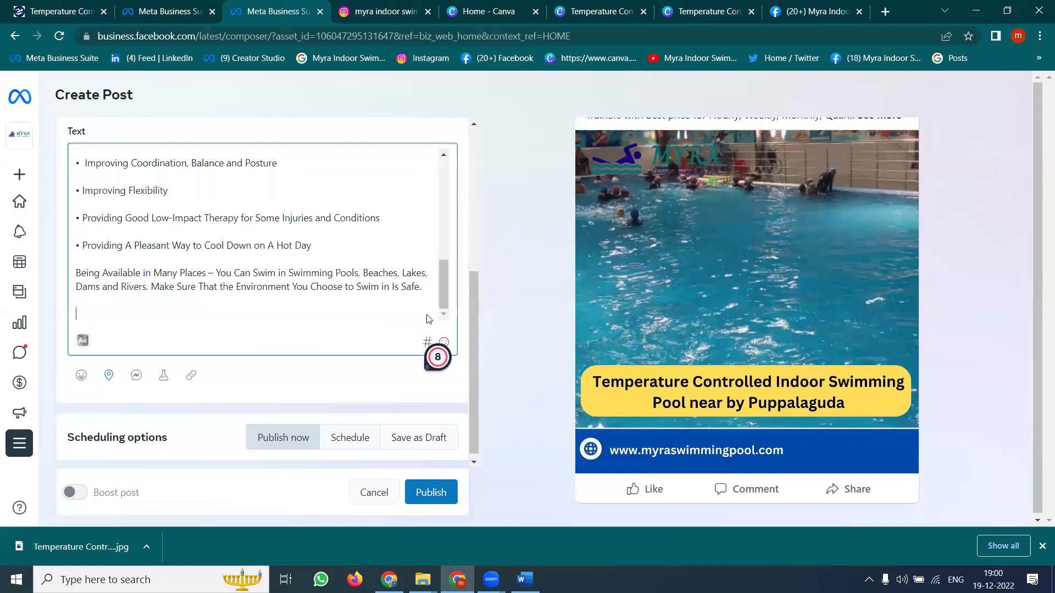
{"action": "key", "text": "ctrl+v"}
{"action": "key", "text": "ctrl+a"}
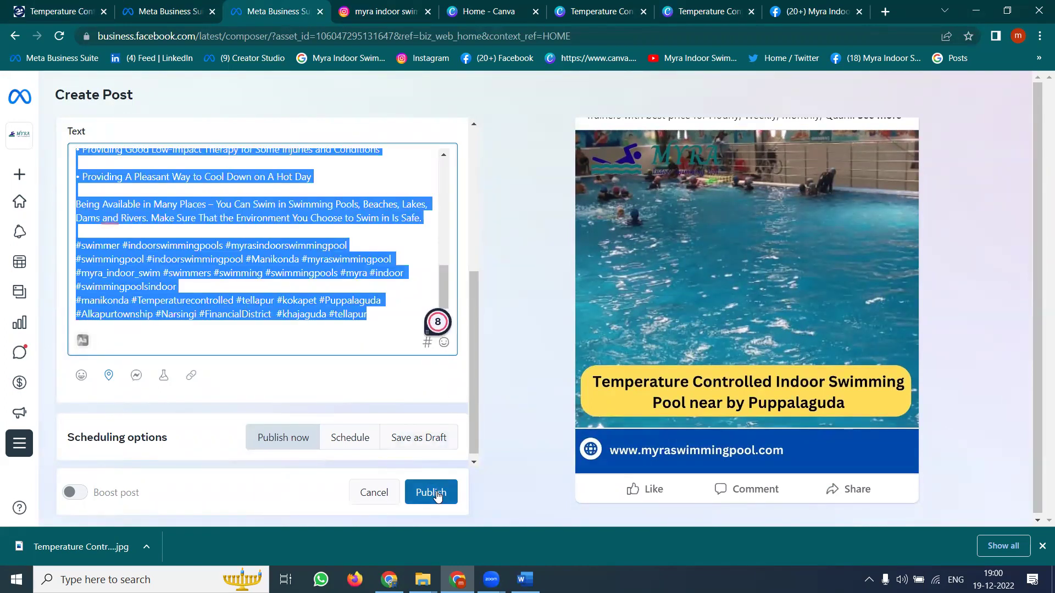
Step: Review the destinations selected for publishing the post
{"action": "scroll", "coordinate": [379, 345], "scroll_direction": "up", "scroll_amount": 1}
{"action": "scroll", "coordinate": [377, 345], "scroll_direction": "up", "scroll_amount": 5}
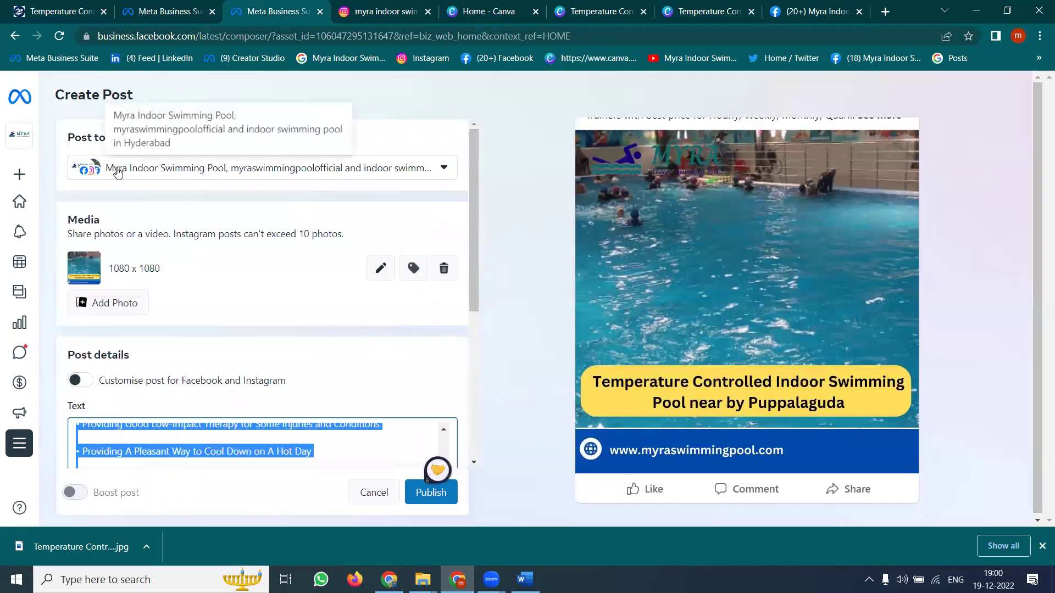
{"action": "left_click", "coordinate": [117, 171]}
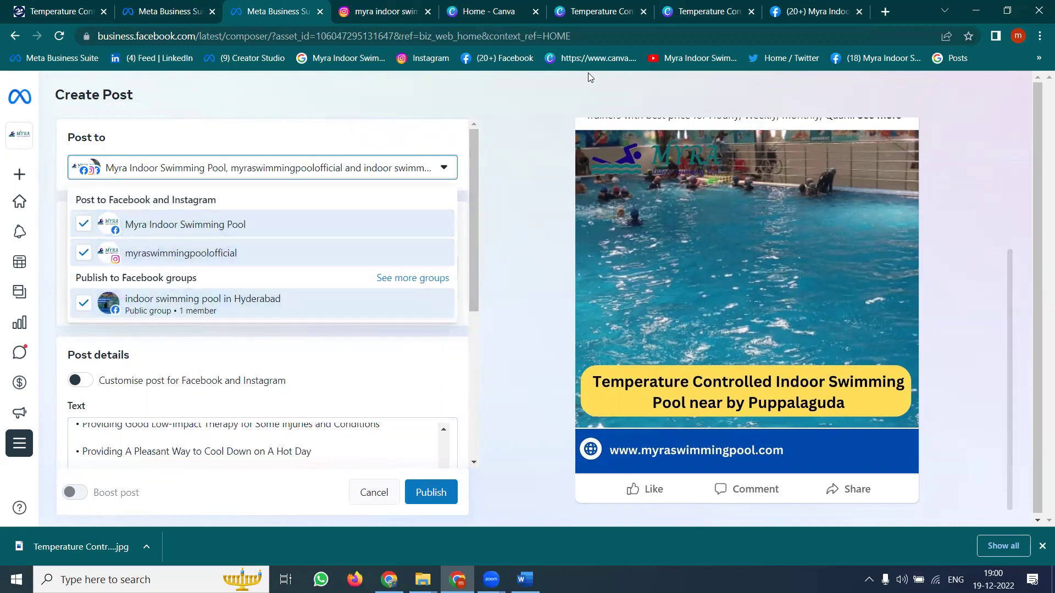
Step: Return to the pool's Facebook page and start a new post with the Get WhatsApp Messages option
{"action": "left_click", "coordinate": [824, 11]}
{"action": "scroll", "coordinate": [787, 266], "scroll_direction": "up", "scroll_amount": 5}
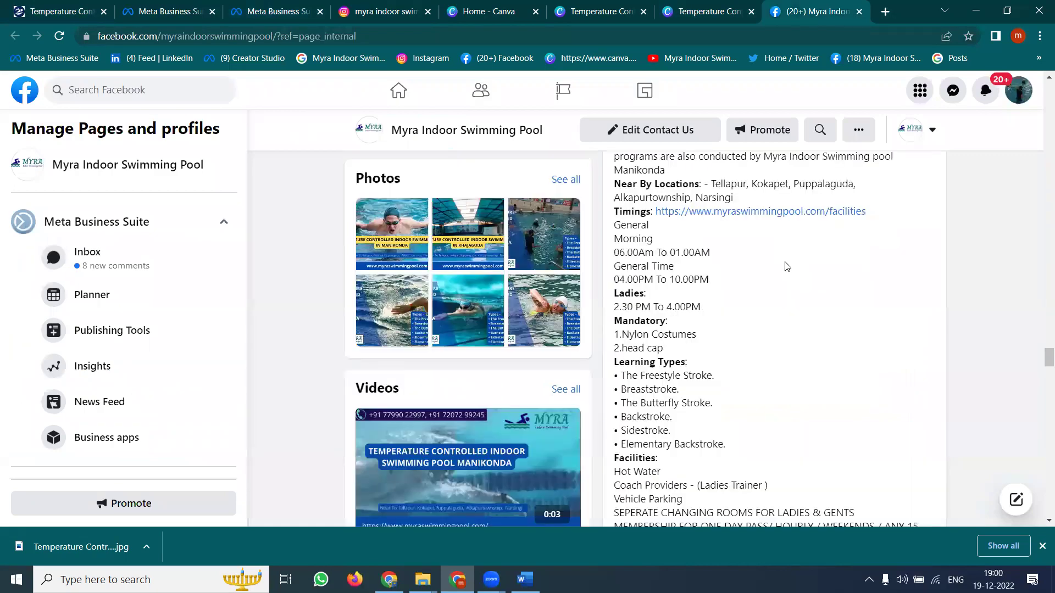
{"action": "scroll", "coordinate": [984, 316], "scroll_direction": "down", "scroll_amount": 10}
{"action": "scroll", "coordinate": [1040, 212], "scroll_direction": "up", "scroll_amount": 10}
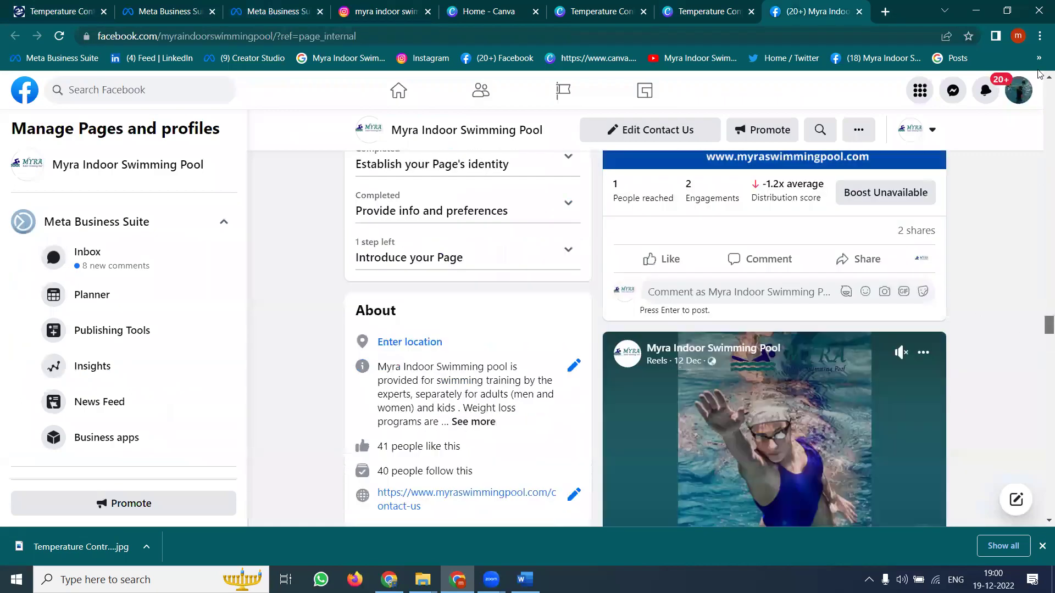
{"action": "scroll", "coordinate": [857, 258], "scroll_direction": "down", "scroll_amount": 3}
{"action": "scroll", "coordinate": [860, 252], "scroll_direction": "down", "scroll_amount": 3}
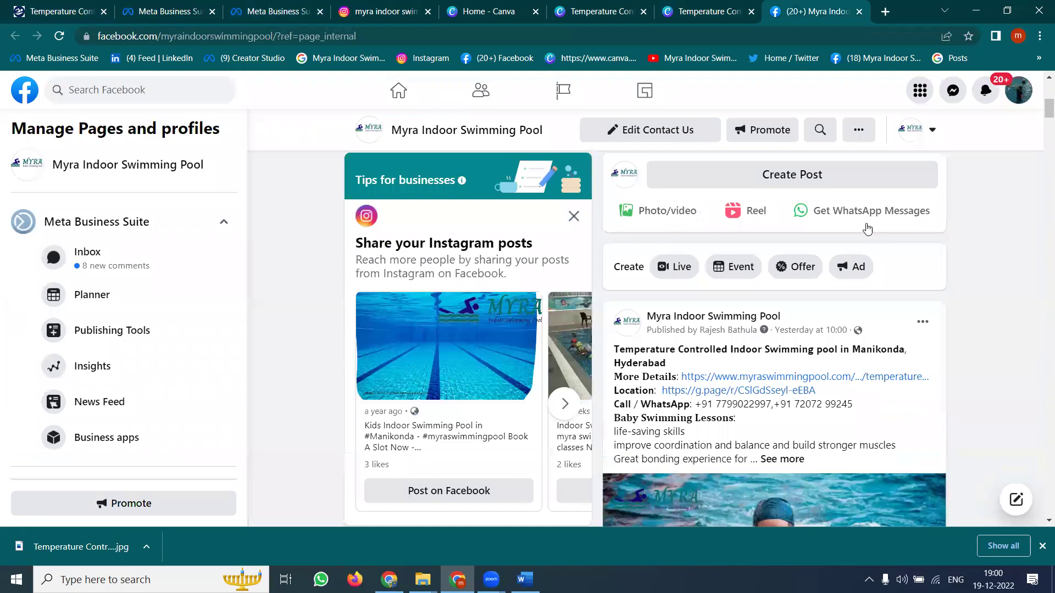
{"action": "left_click", "coordinate": [874, 219]}
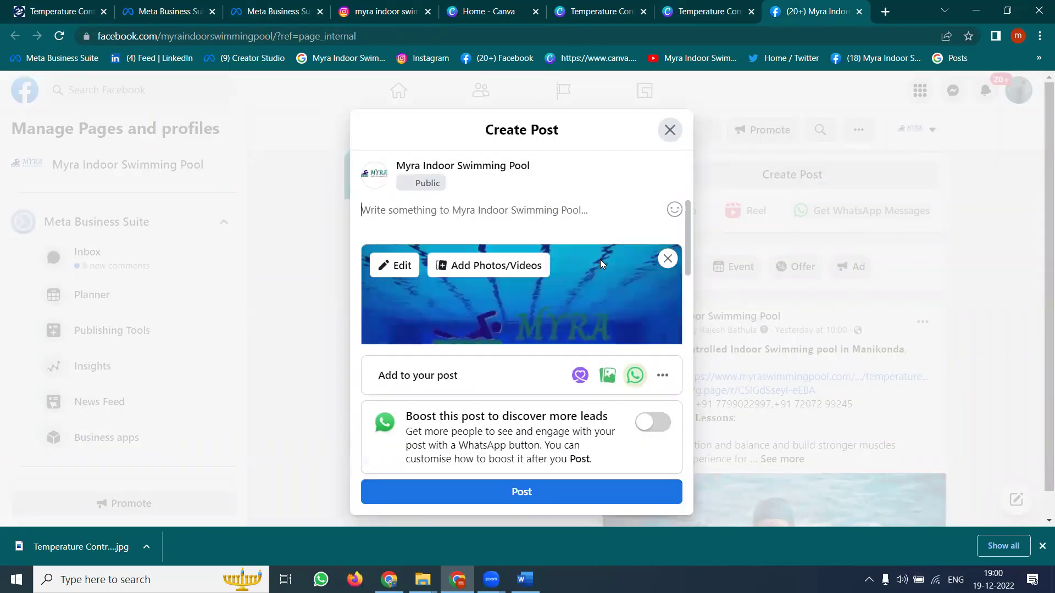
Step: Add the downloaded Temperature Controlled Puppalaguda image from Downloads to the WhatsApp post
{"action": "scroll", "coordinate": [600, 261], "scroll_direction": "down", "scroll_amount": 2}
{"action": "left_click", "coordinate": [479, 267]}
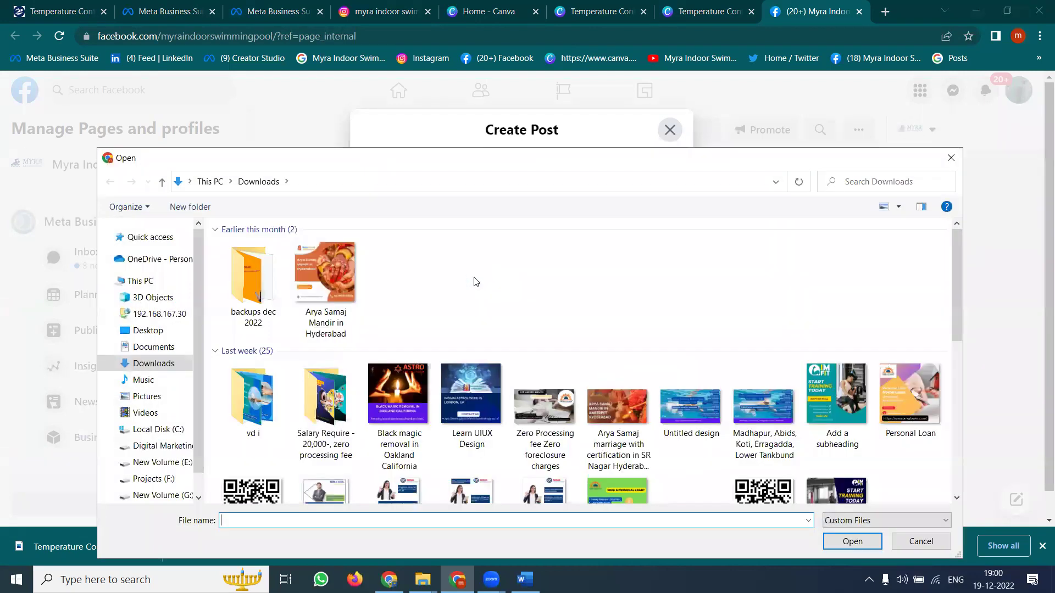
{"action": "scroll", "coordinate": [478, 271], "scroll_direction": "down", "scroll_amount": 5}
{"action": "double_click", "coordinate": [268, 426]}
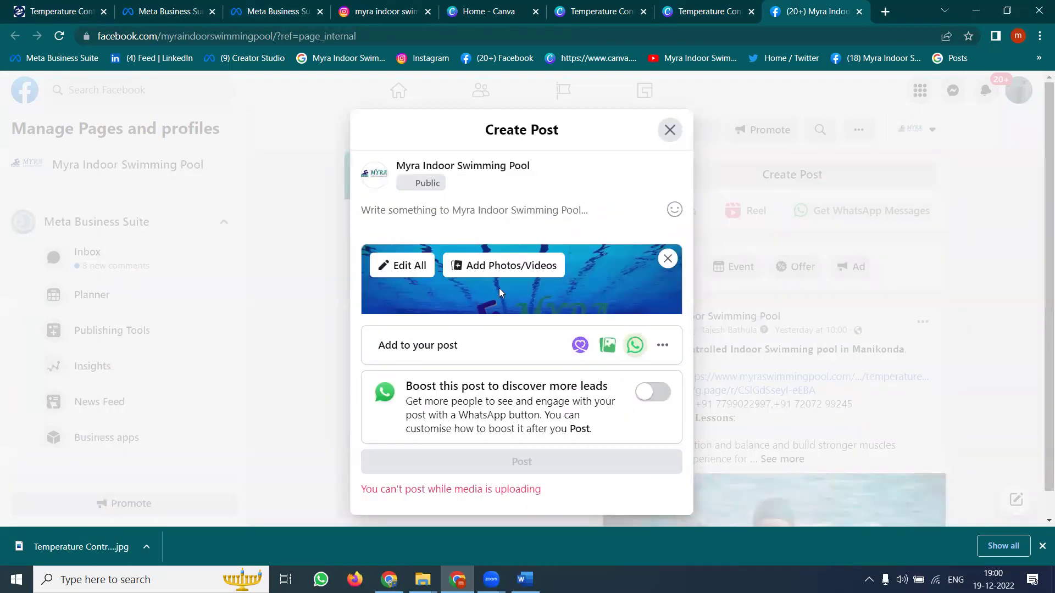
Step: Switch to Business Suite, exclude the Myra Indoor Swimming Pool Facebook page from the destinations, and publish the post
{"action": "left_click", "coordinate": [245, 12]}
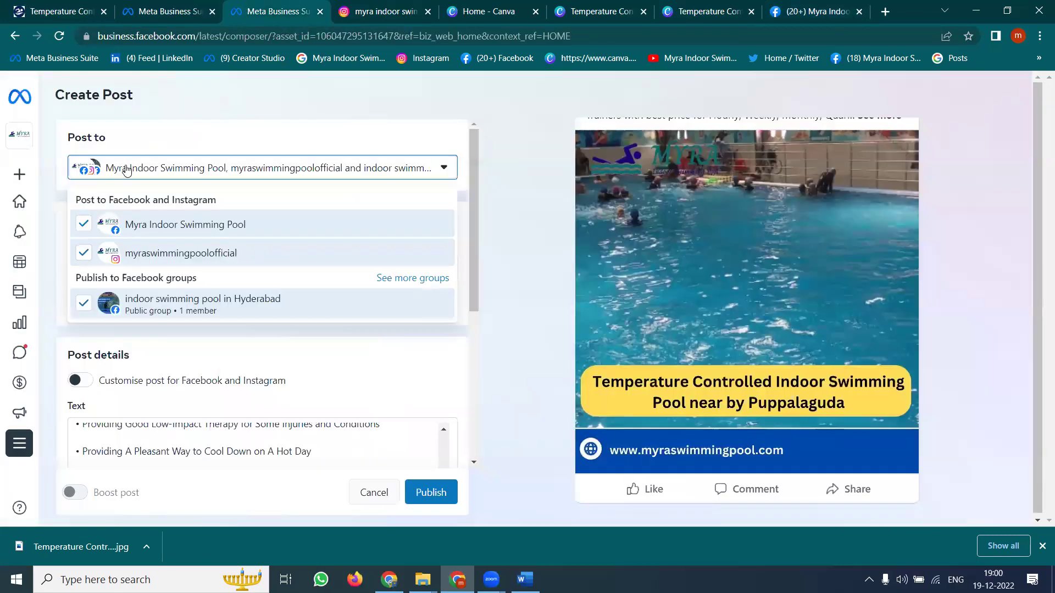
{"action": "left_click", "coordinate": [83, 224]}
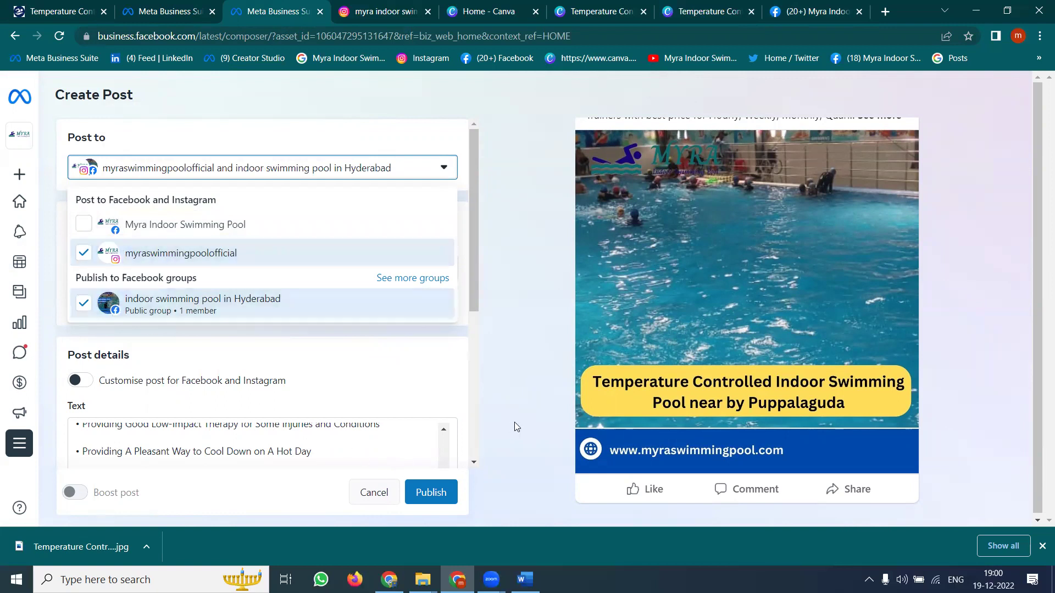
{"action": "left_click", "coordinate": [487, 418]}
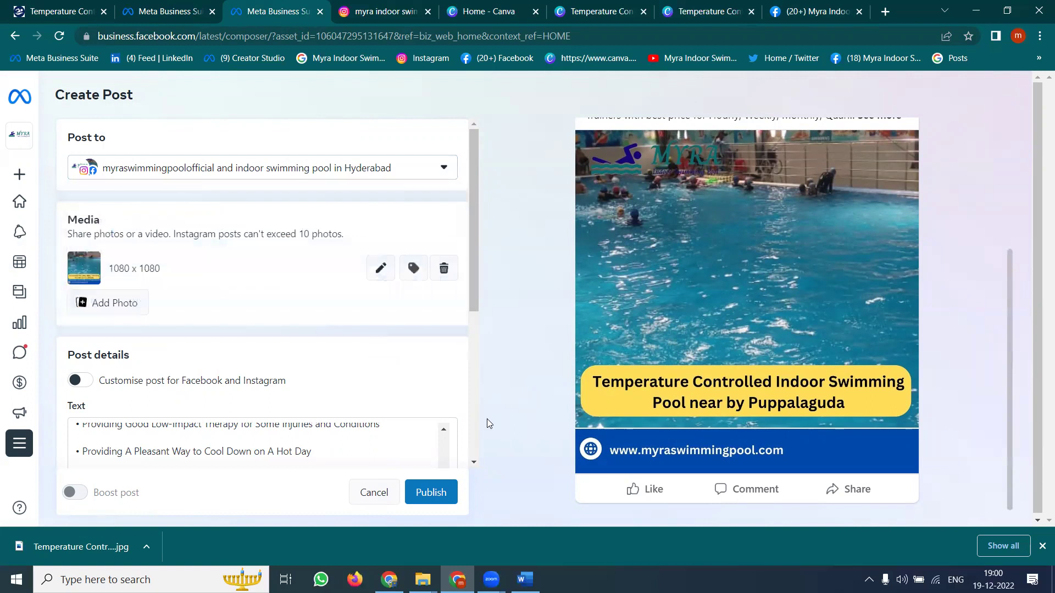
{"action": "left_click", "coordinate": [444, 493]}
Step: Return to the WhatsApp post on Facebook and remove the default blue MYRA photo, keeping only the Puppalaguda image
{"action": "left_click", "coordinate": [798, 5]}
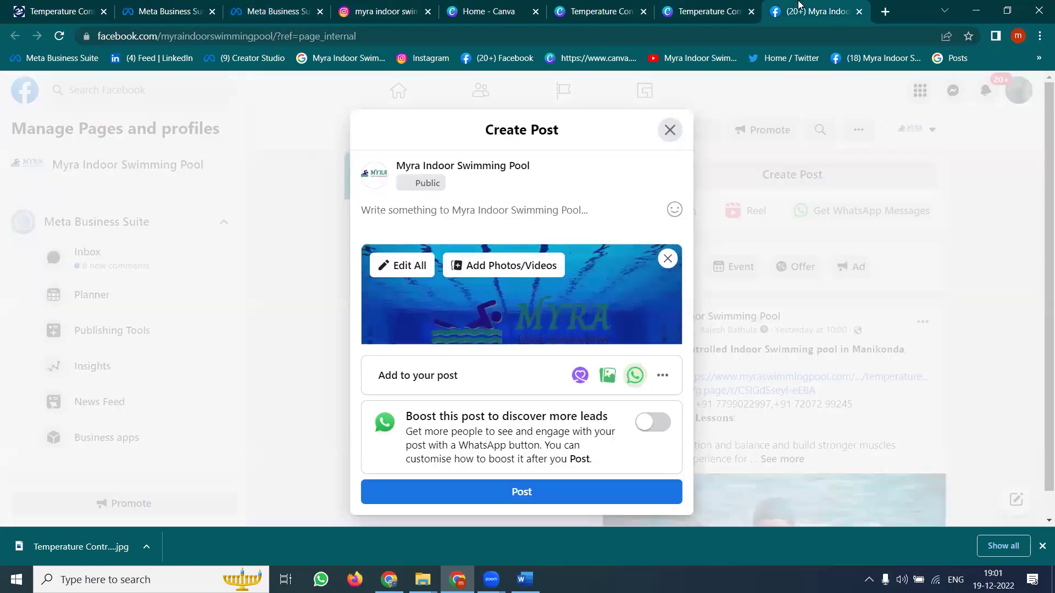
{"action": "left_click", "coordinate": [403, 268]}
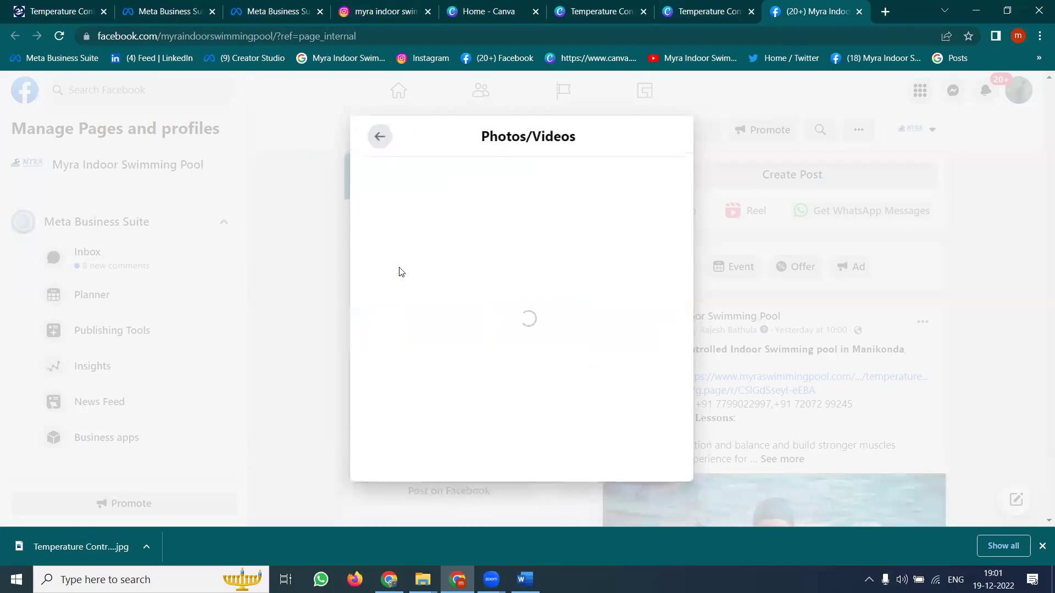
{"action": "scroll", "coordinate": [478, 317], "scroll_direction": "down", "scroll_amount": 2}
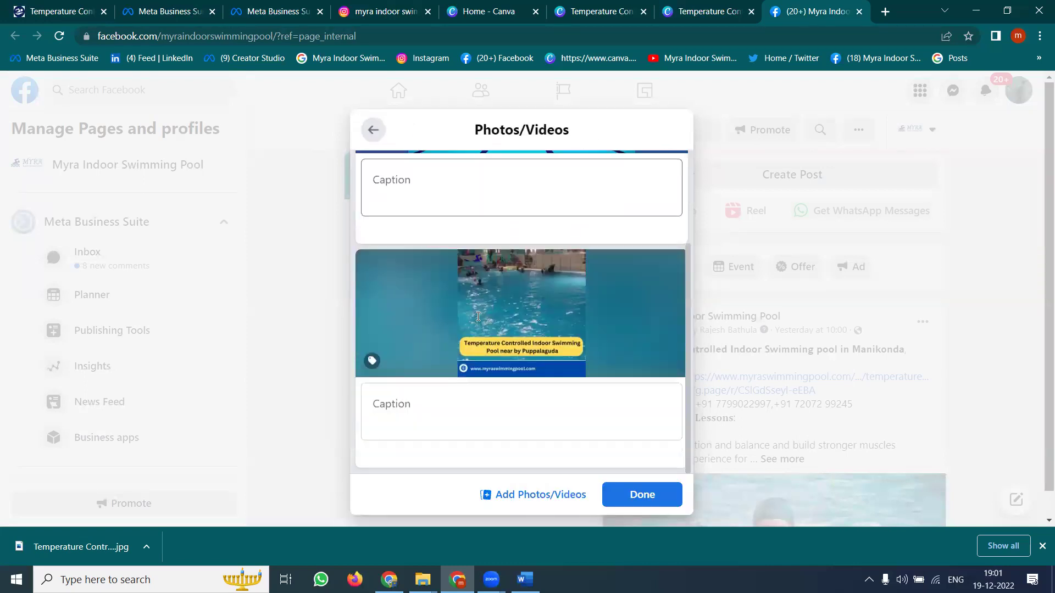
{"action": "scroll", "coordinate": [478, 316], "scroll_direction": "up", "scroll_amount": 2}
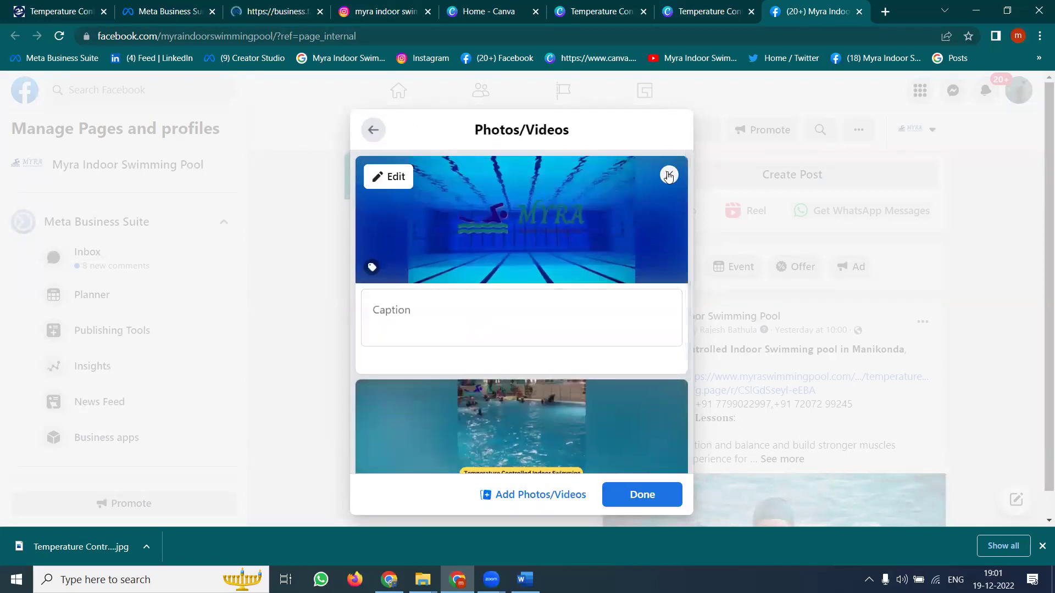
{"action": "left_click", "coordinate": [668, 175]}
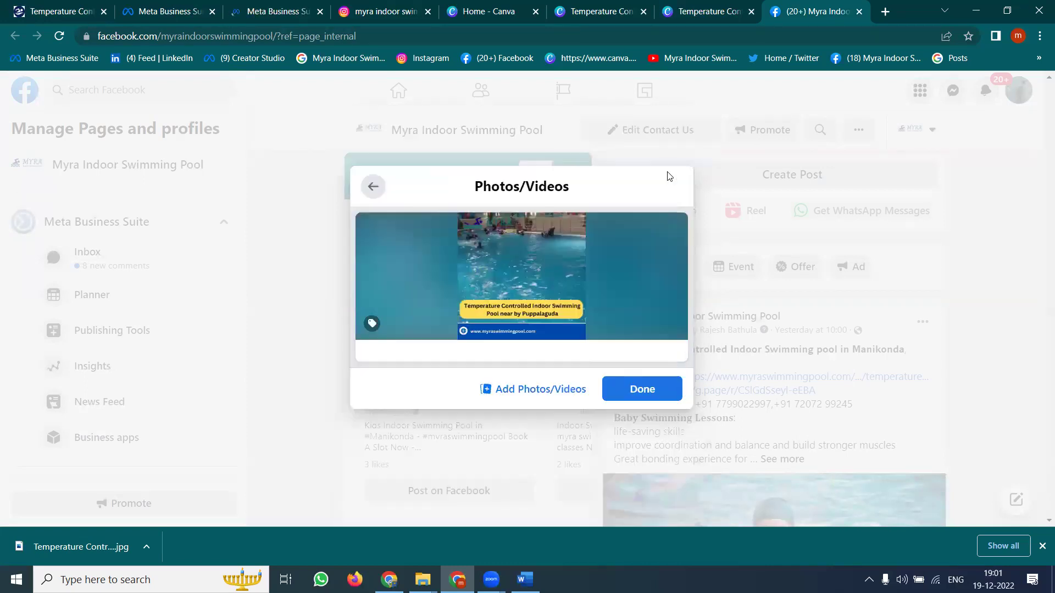
{"action": "left_click", "coordinate": [632, 401]}
Step: Paste the copied post text and publish the post, declining the Send Message button and the group sharing offer
{"action": "key", "text": "ctrl+v"}
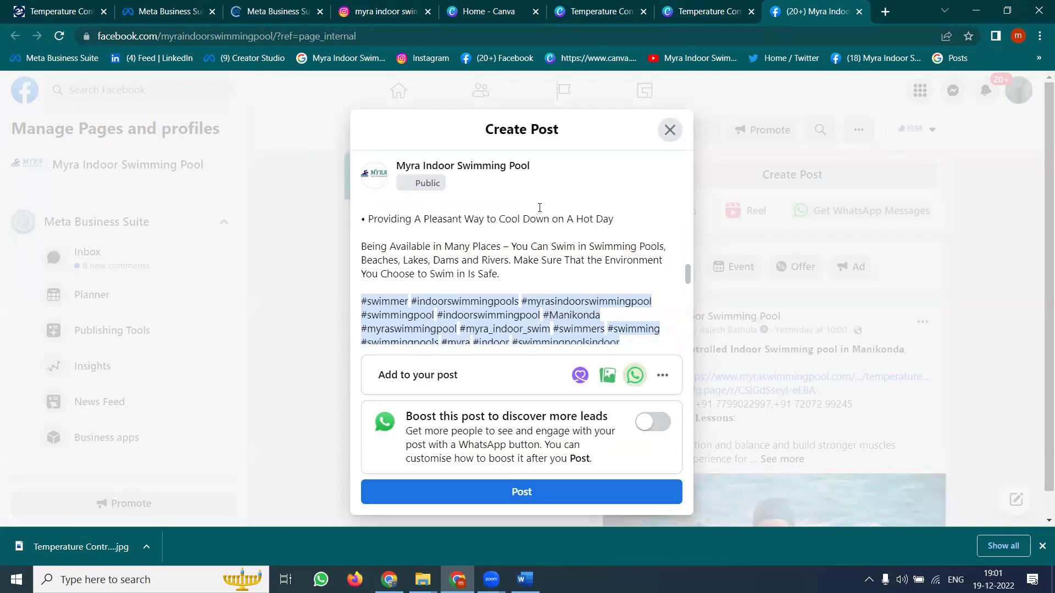
{"action": "left_click", "coordinate": [506, 491]}
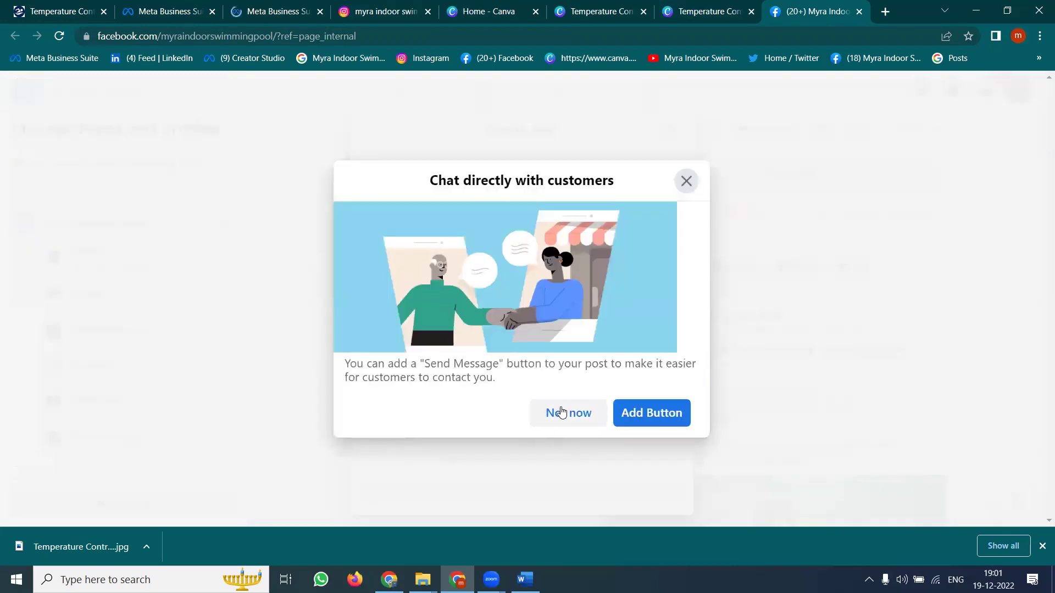
{"action": "left_click", "coordinate": [561, 411]}
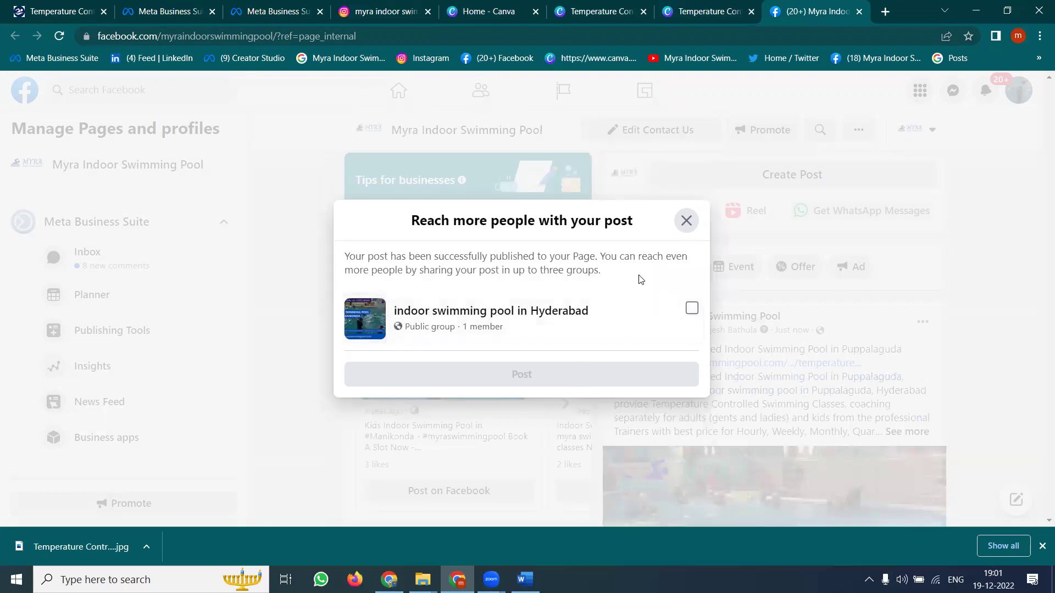
{"action": "left_click", "coordinate": [684, 223]}
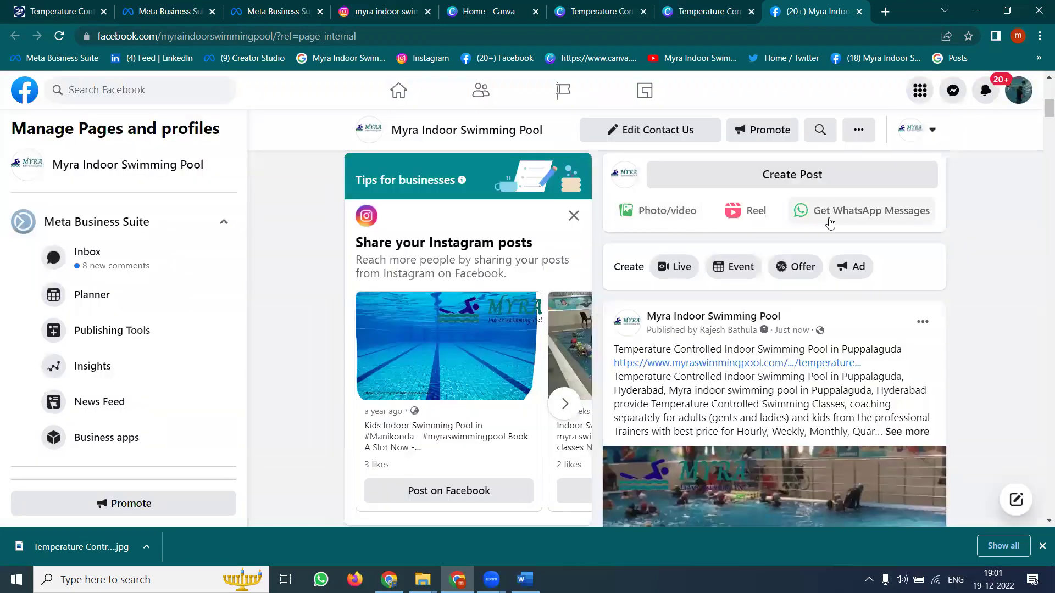
Step: Start another post on the pool's page and examine the extra options that can be added to it
{"action": "left_click", "coordinate": [815, 177]}
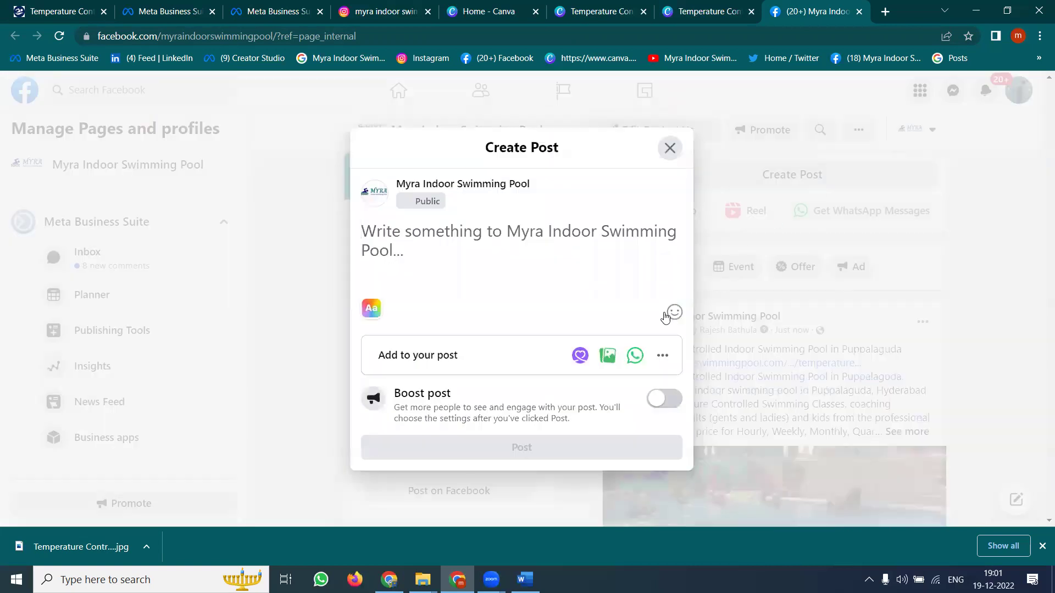
{"action": "left_click", "coordinate": [661, 355]}
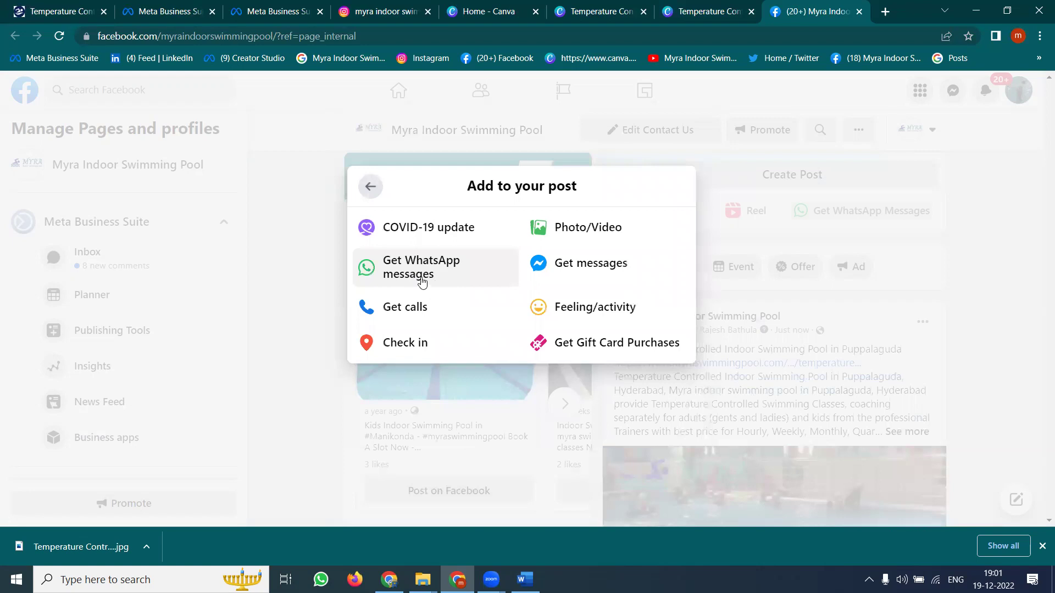
Step: Check the published content in Business Suite and reload the pool's Instagram profile to look for the new post
{"action": "left_click", "coordinate": [258, 11]}
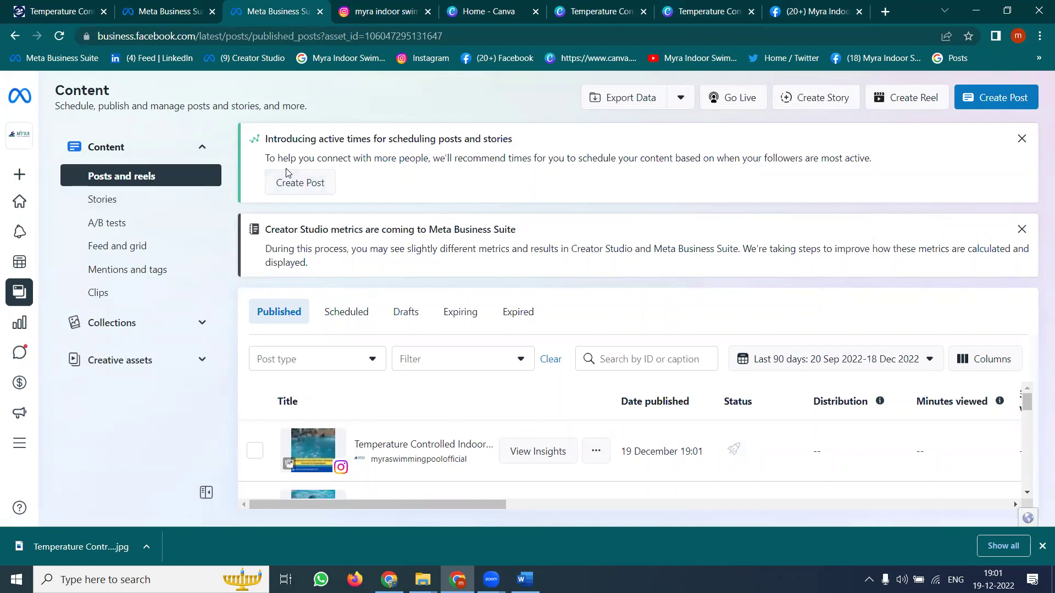
{"action": "left_click", "coordinate": [365, 11]}
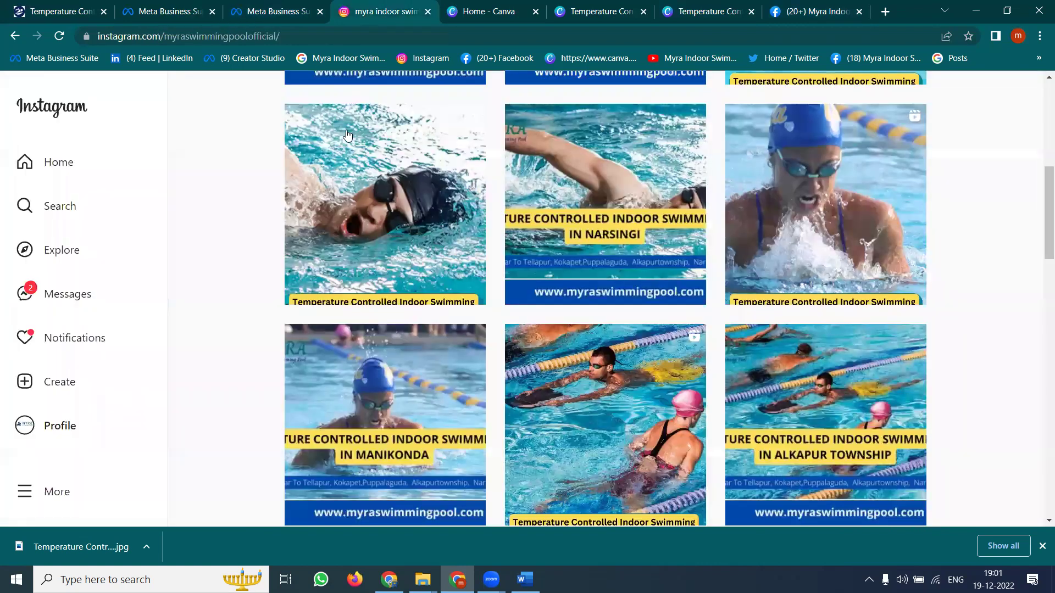
{"action": "left_click", "coordinate": [82, 168]}
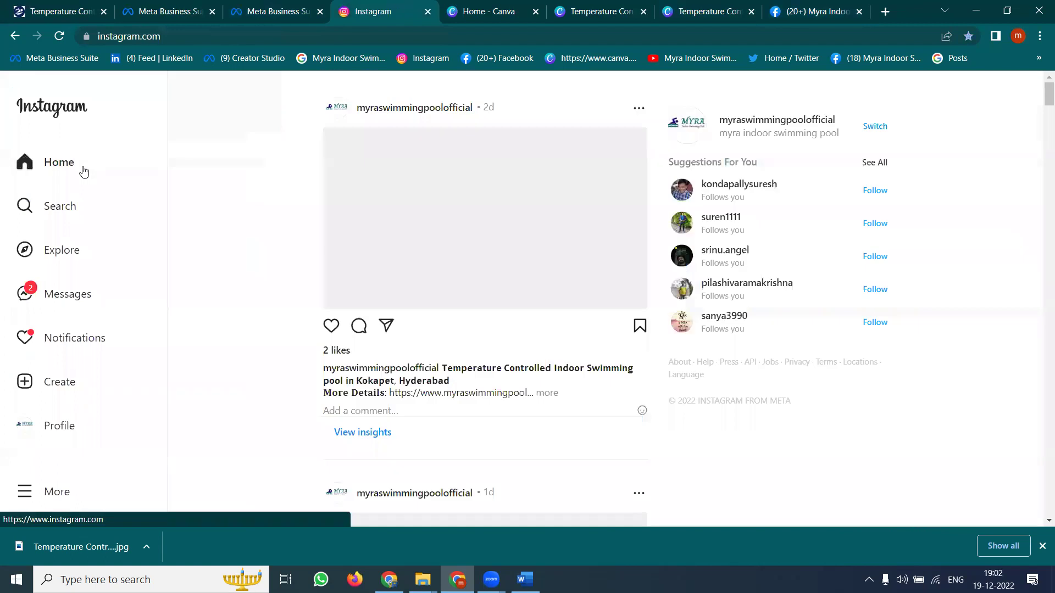
{"action": "left_click", "coordinate": [751, 117]}
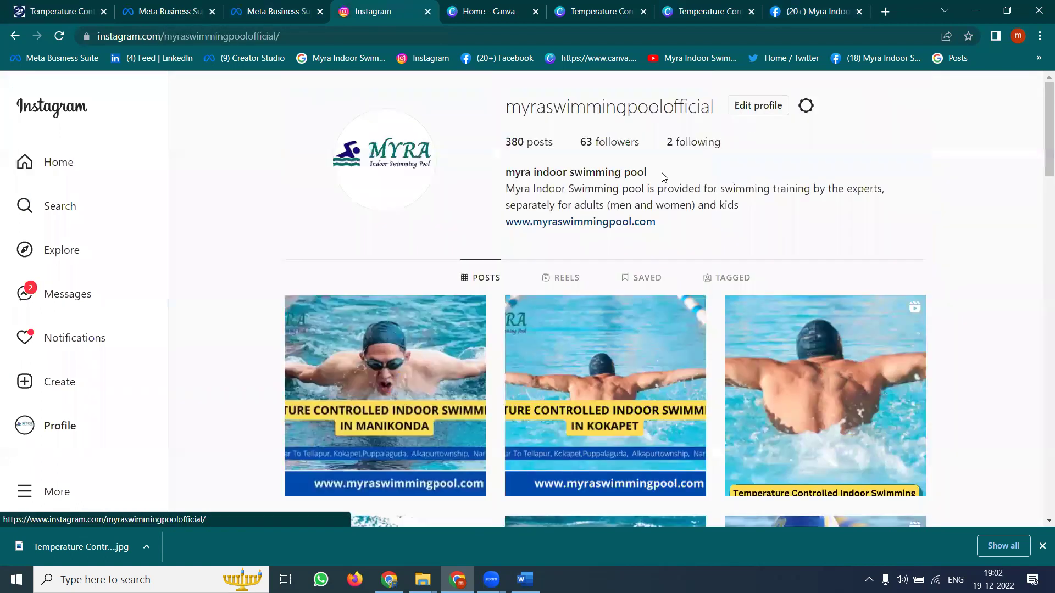
{"action": "scroll", "coordinate": [437, 235], "scroll_direction": "down", "scroll_amount": 3}
{"action": "left_click", "coordinate": [57, 36]}
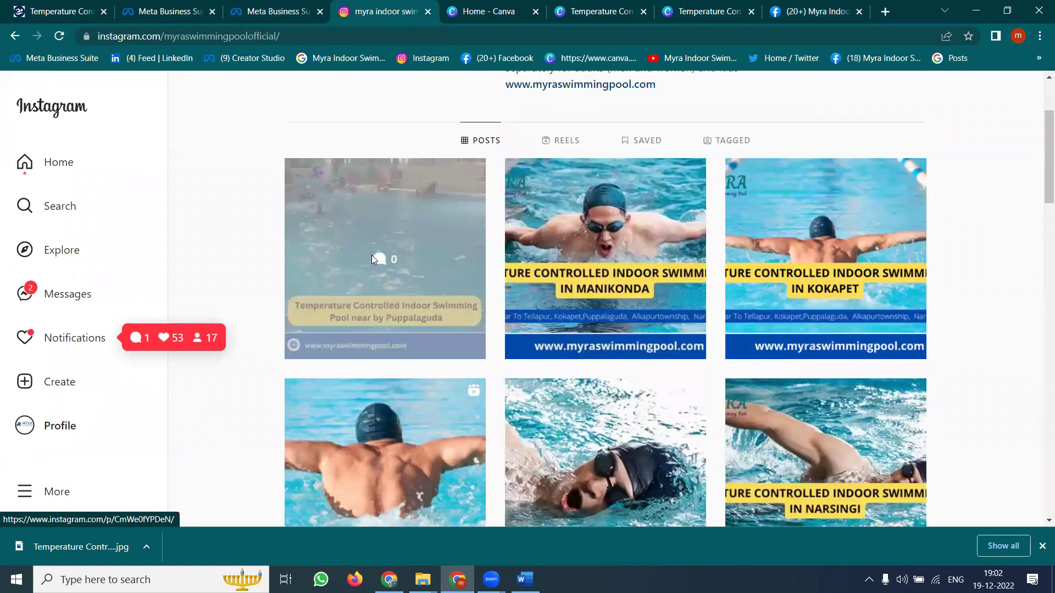
Step: Examine the website link, caption and hashtags of the new Puppalaguda post on Instagram
{"action": "left_click", "coordinate": [372, 260]}
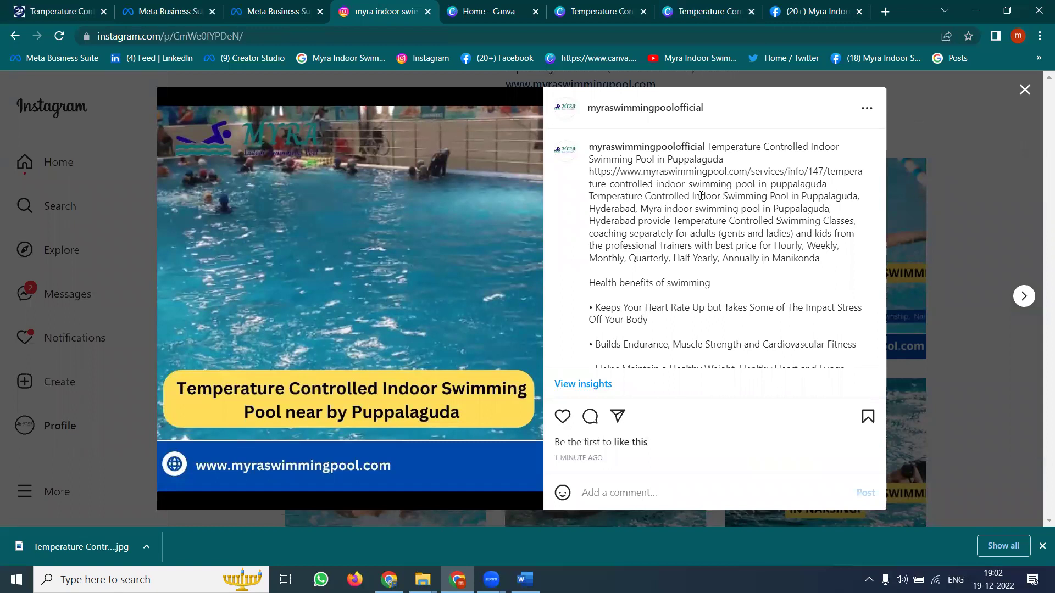
{"action": "triple_click", "coordinate": [694, 170]}
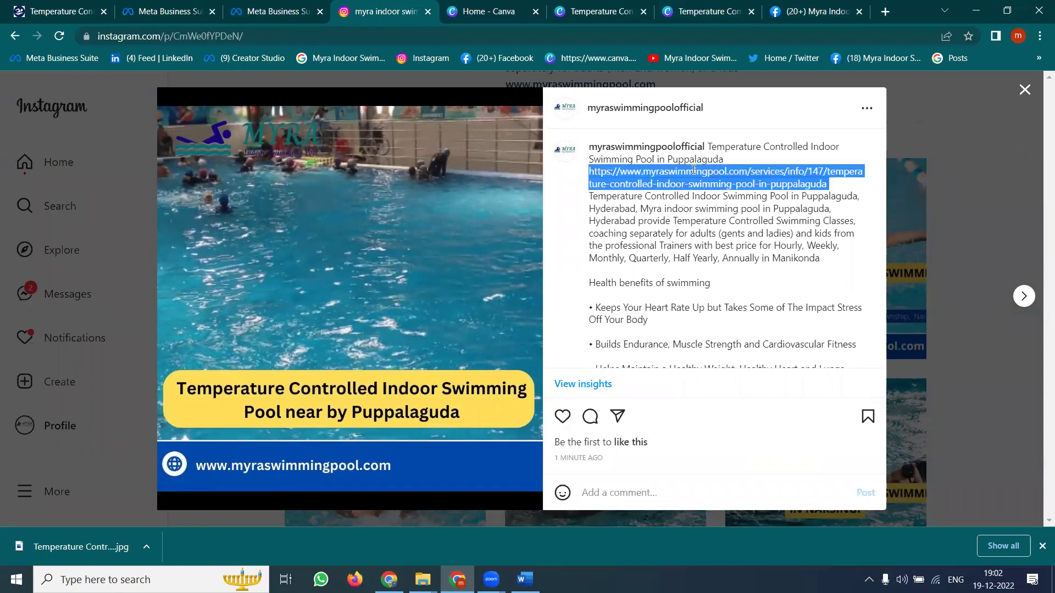
{"action": "scroll", "coordinate": [716, 214], "scroll_direction": "down", "scroll_amount": 8}
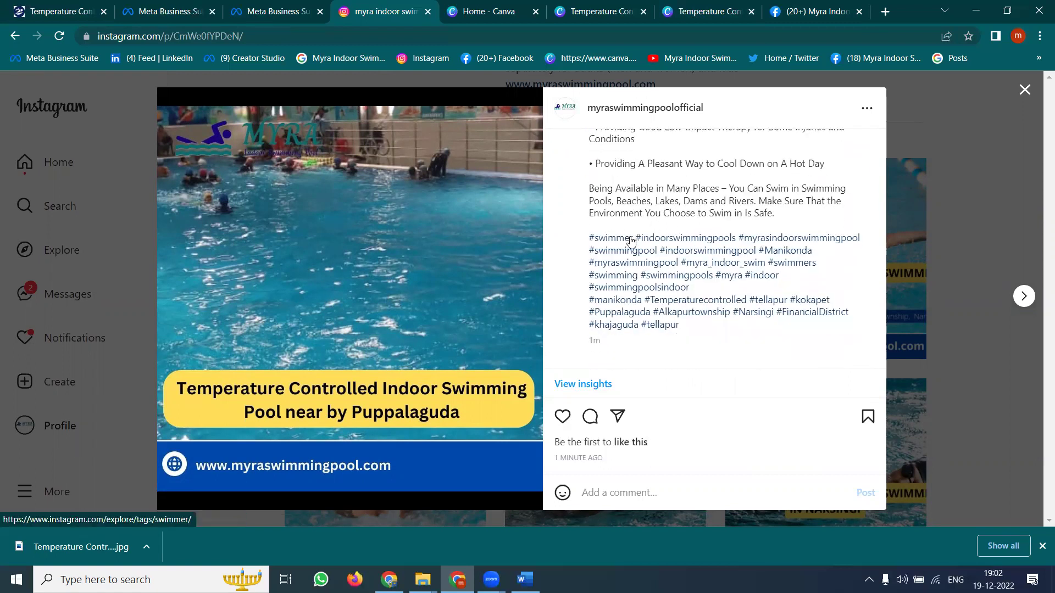
{"action": "left_click", "coordinate": [1023, 90]}
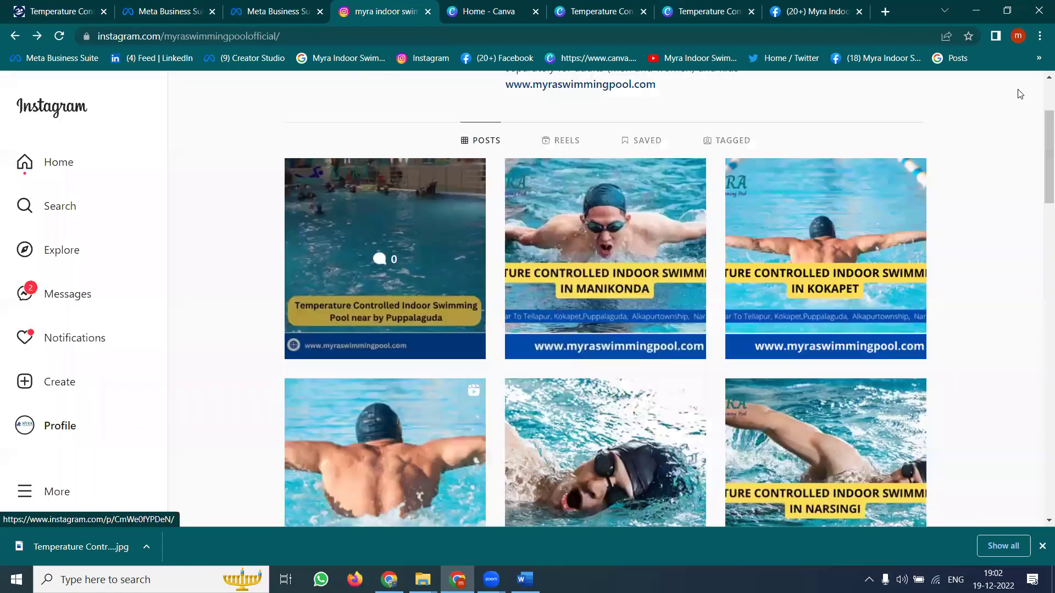
{"action": "left_click", "coordinate": [439, 254]}
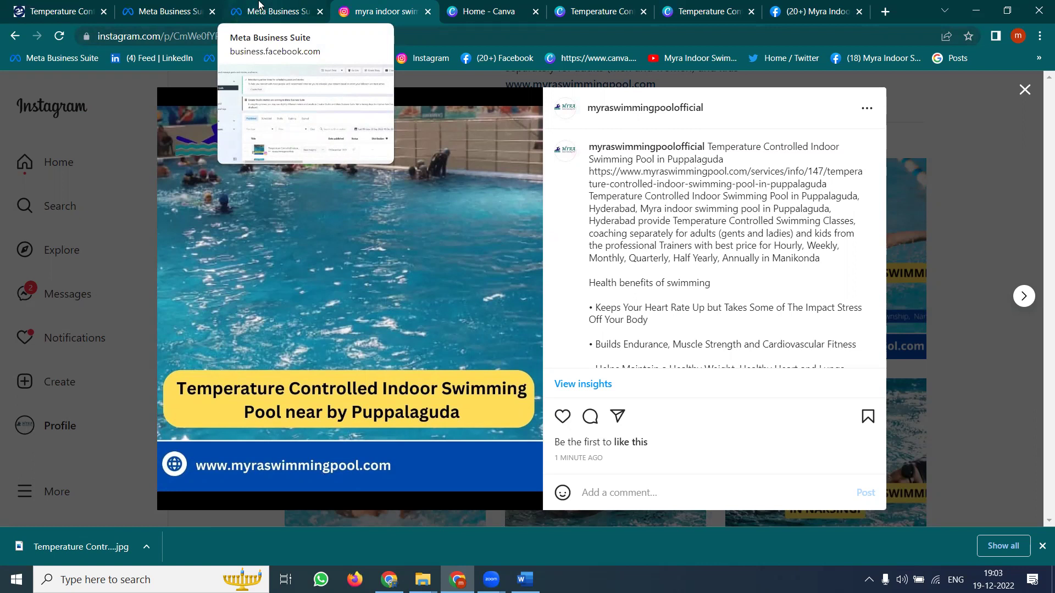
{"action": "left_click", "coordinate": [259, 8]}
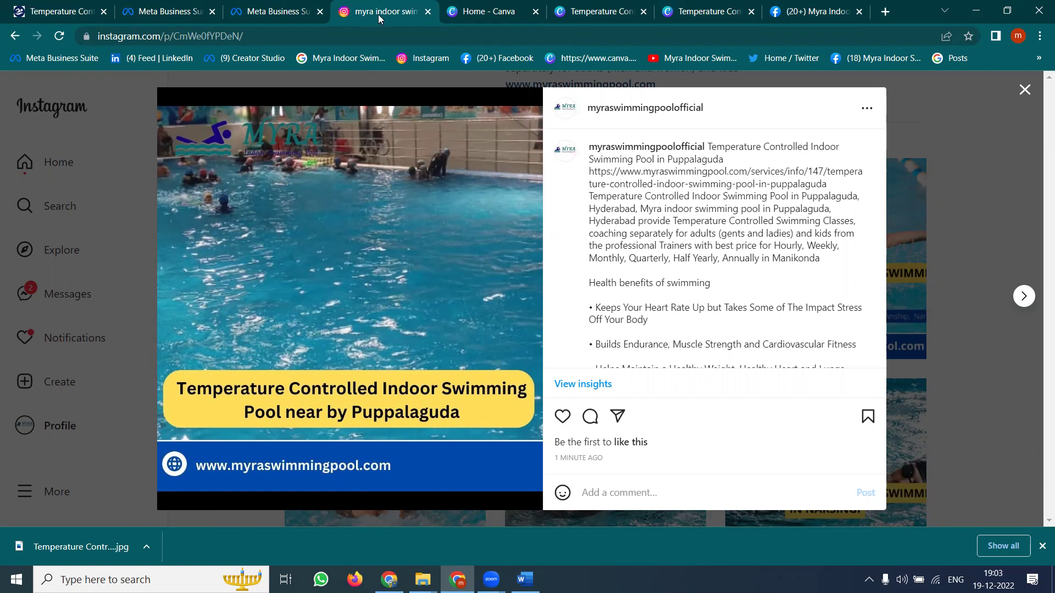
Step: Return to the pool's Facebook page, close the add-to-post options, and switch to interacting as the personal profile
{"action": "left_click", "coordinate": [816, 10]}
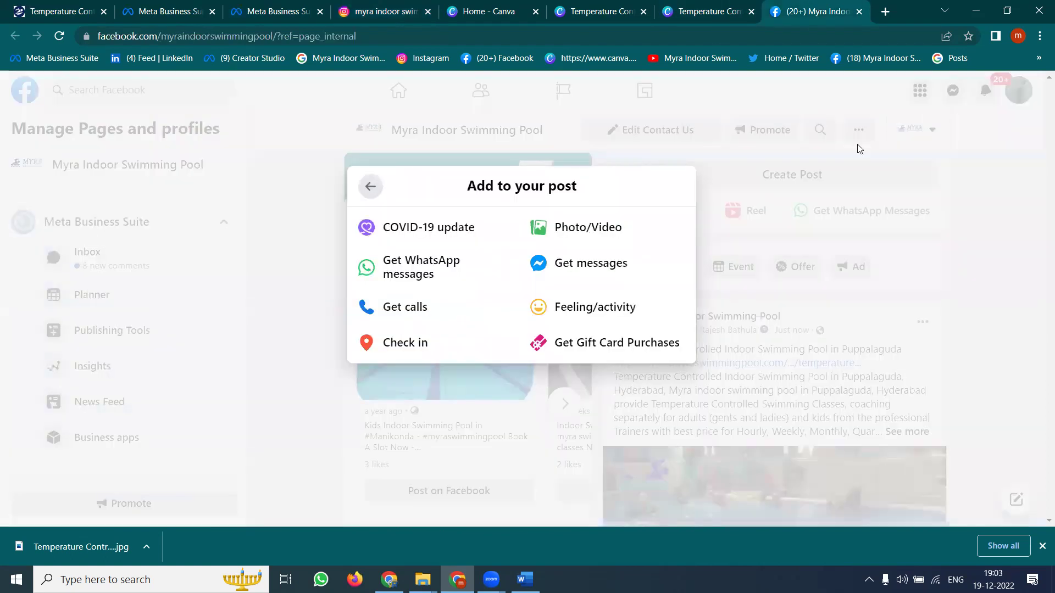
{"action": "left_click", "coordinate": [975, 221]}
{"action": "scroll", "coordinate": [855, 262], "scroll_direction": "down", "scroll_amount": 3}
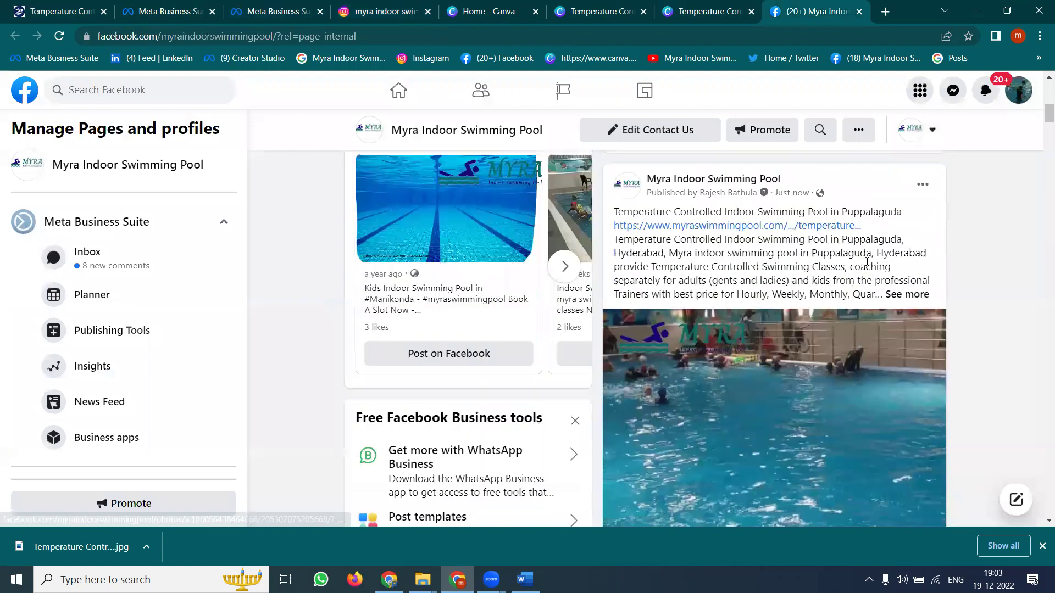
{"action": "left_click", "coordinate": [940, 138]}
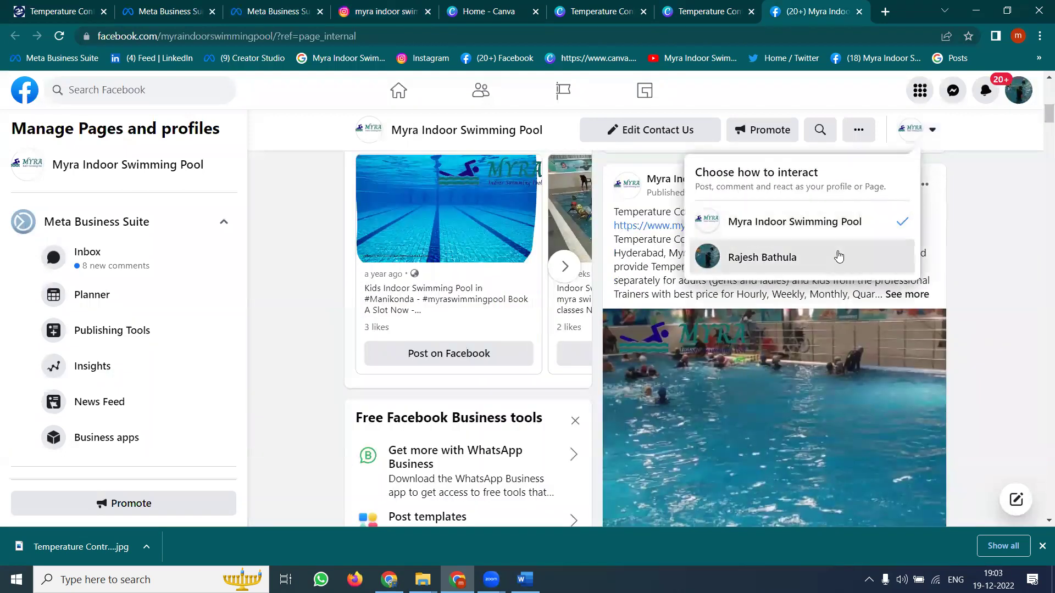
{"action": "left_click", "coordinate": [839, 252]}
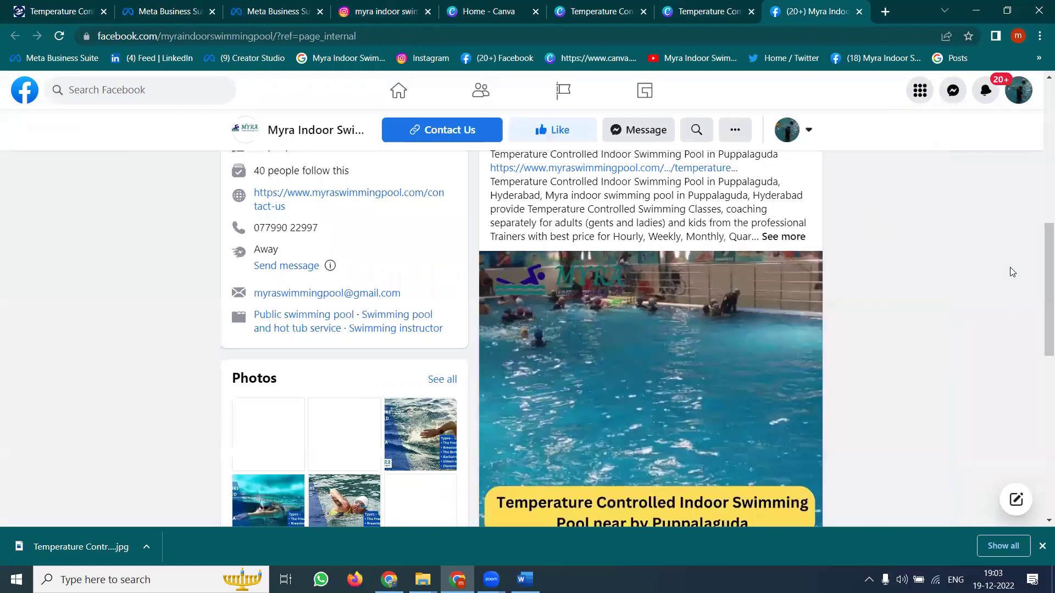
{"action": "scroll", "coordinate": [983, 270], "scroll_direction": "down", "scroll_amount": 5}
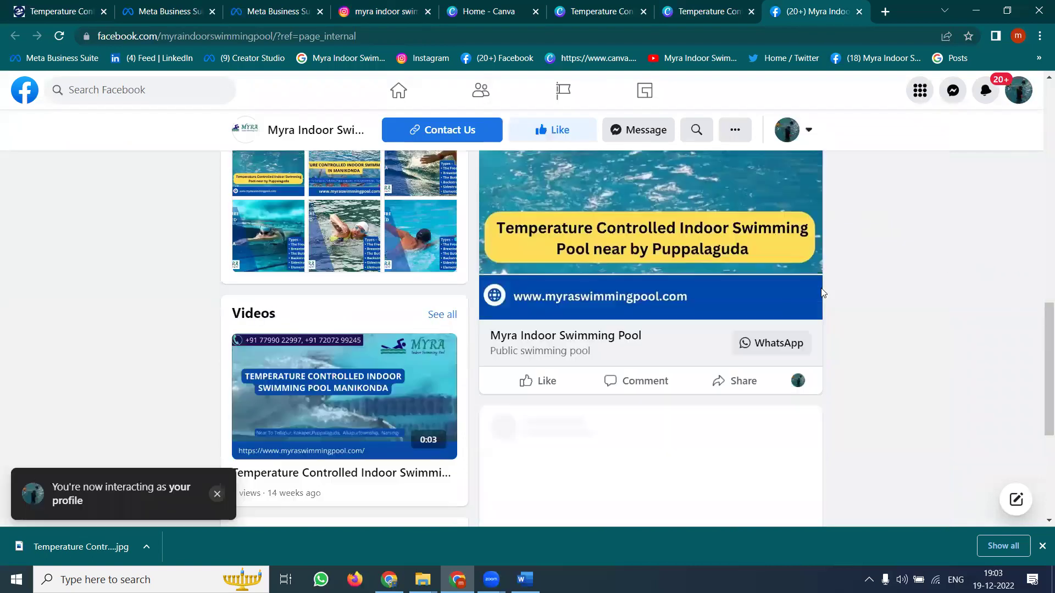
Step: Keep interacting as the personal profile and share the pool's Puppalaguda post to the profile's public story
{"action": "left_click", "coordinate": [789, 136]}
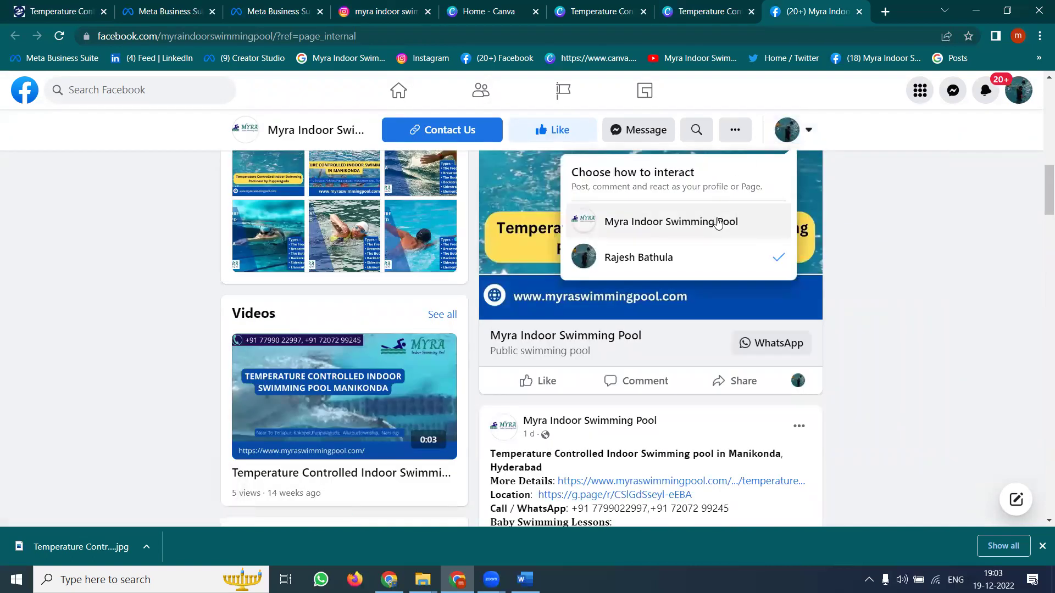
{"action": "left_click", "coordinate": [711, 263]}
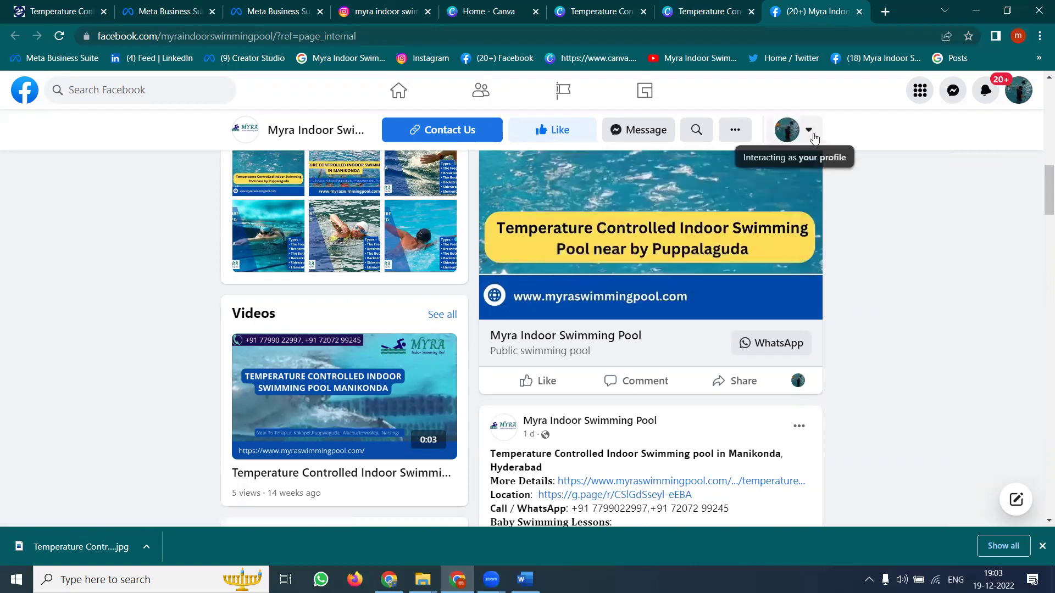
{"action": "left_click", "coordinate": [742, 380]}
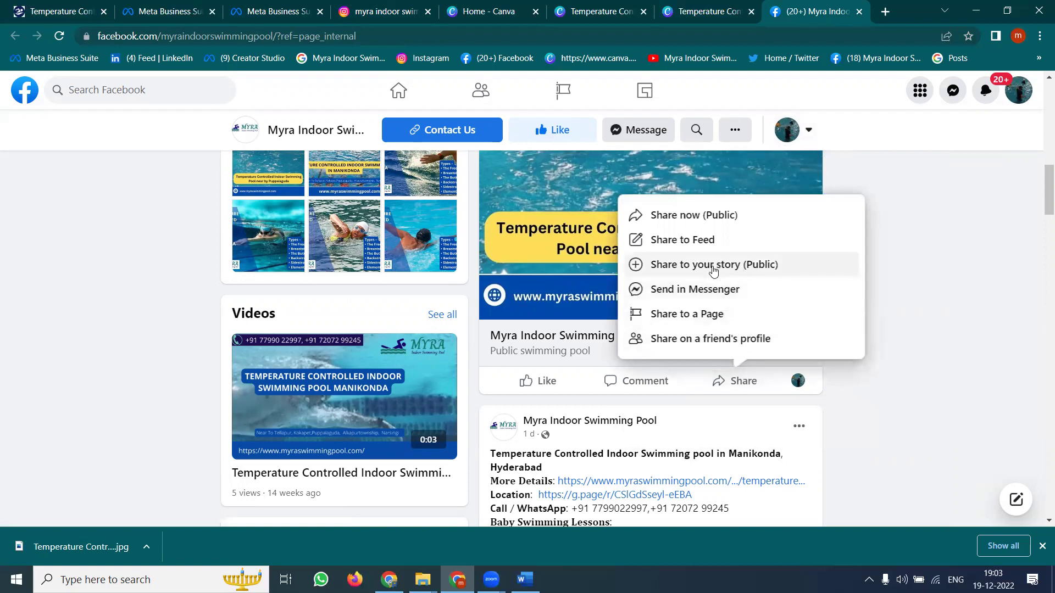
{"action": "left_click", "coordinate": [741, 273]}
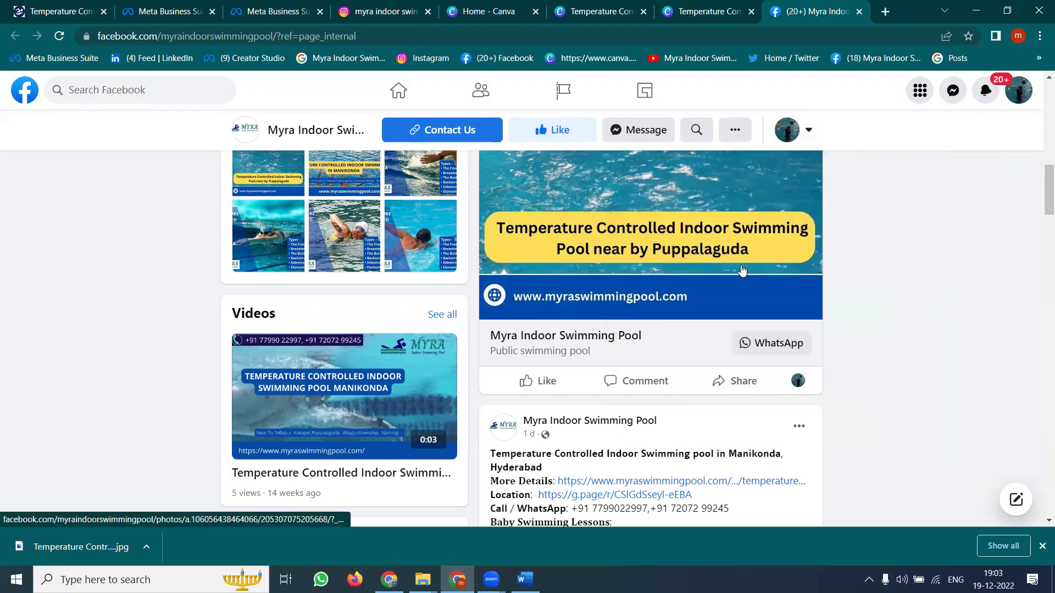
Step: Share the Puppalaguda post to the personal feed publicly, using the copied caption and hashtags as its text
{"action": "left_click", "coordinate": [742, 383]}
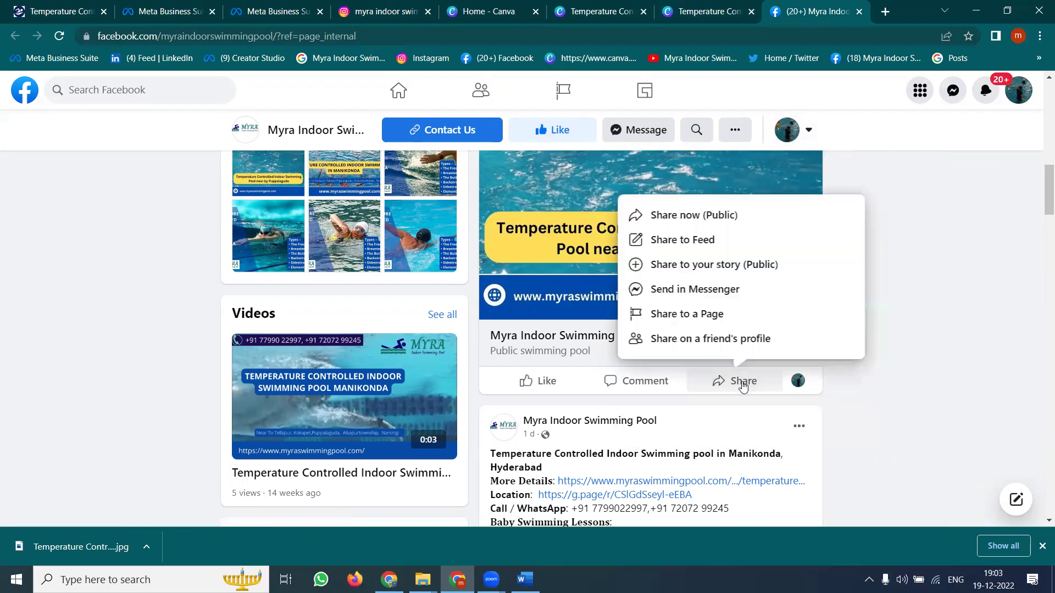
{"action": "left_click", "coordinate": [668, 240]}
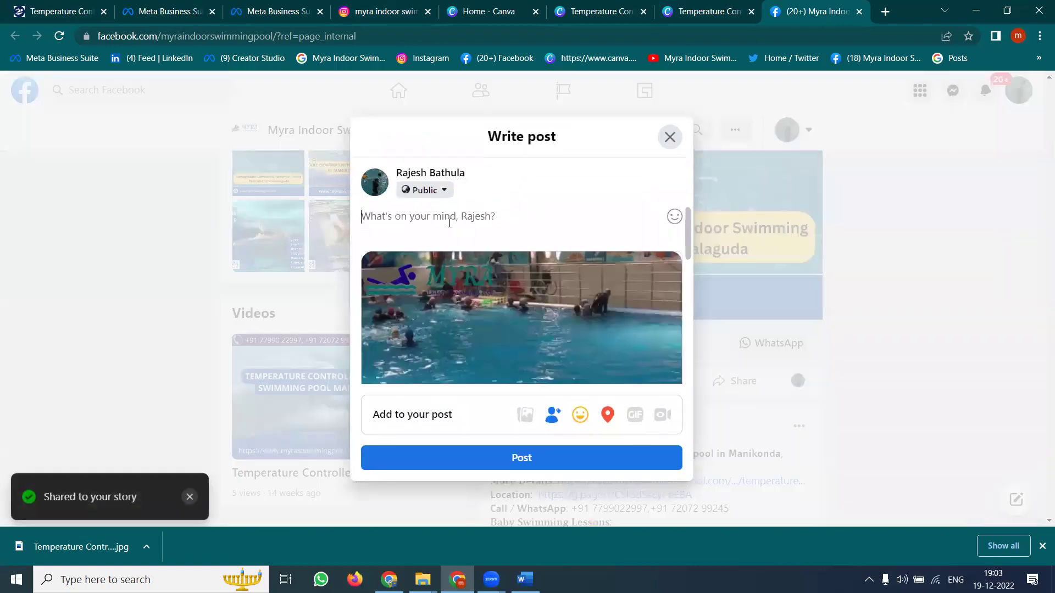
{"action": "key", "text": "ctrl+v"}
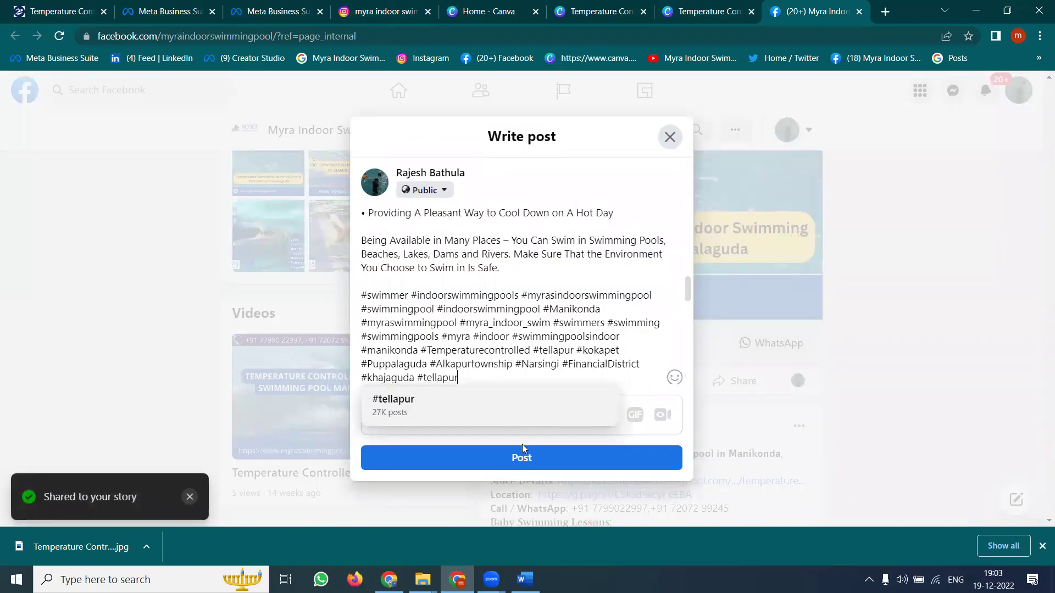
{"action": "left_click", "coordinate": [521, 459]}
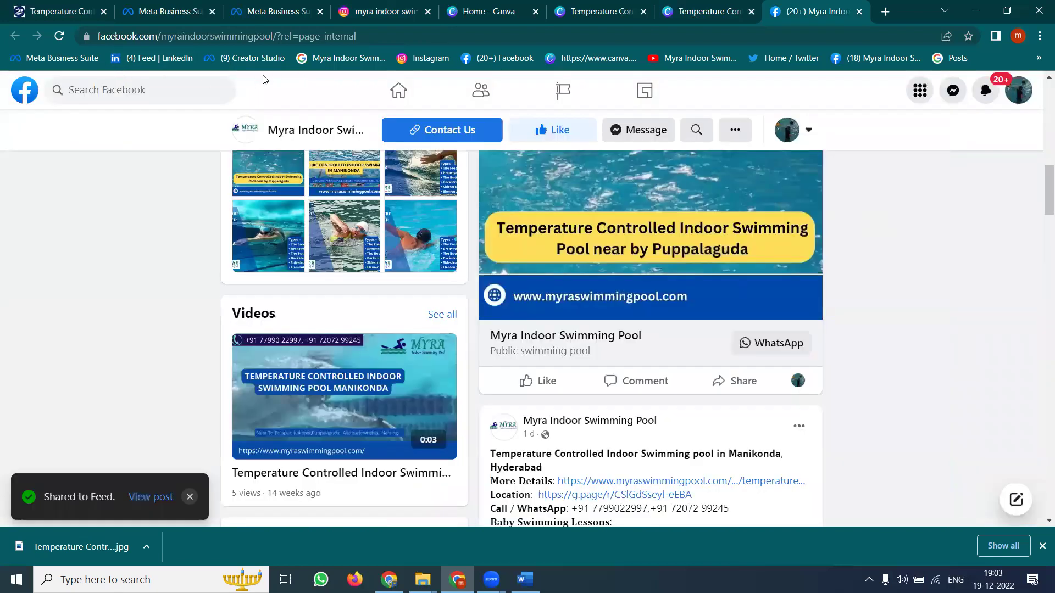
Step: Load the Facebook home feed in a new tab, view the profile's new story, and follow it to the original post
{"action": "middle_click", "coordinate": [25, 91]}
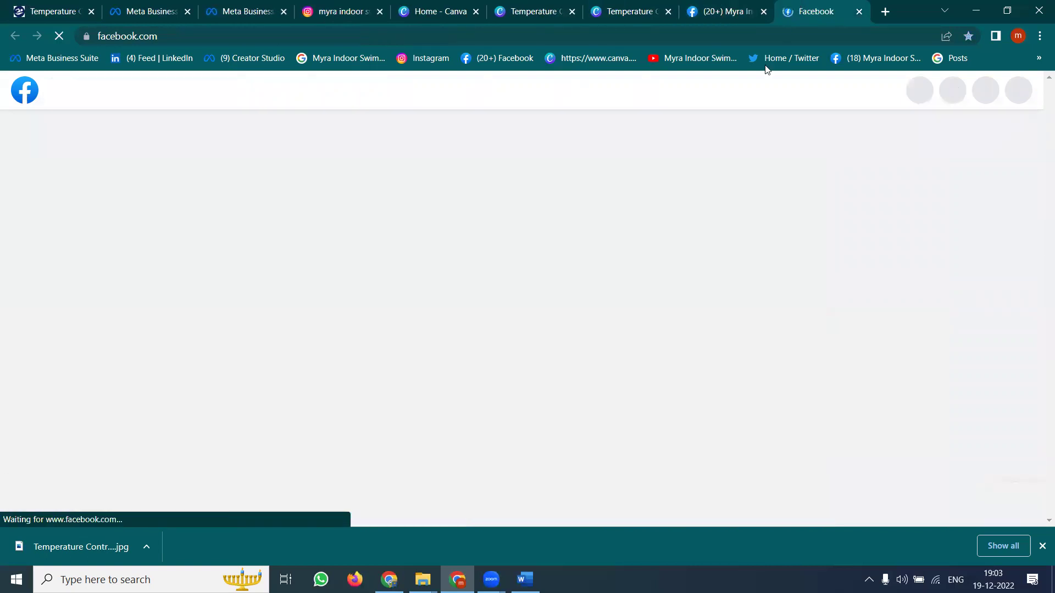
{"action": "left_click", "coordinate": [813, 11]}
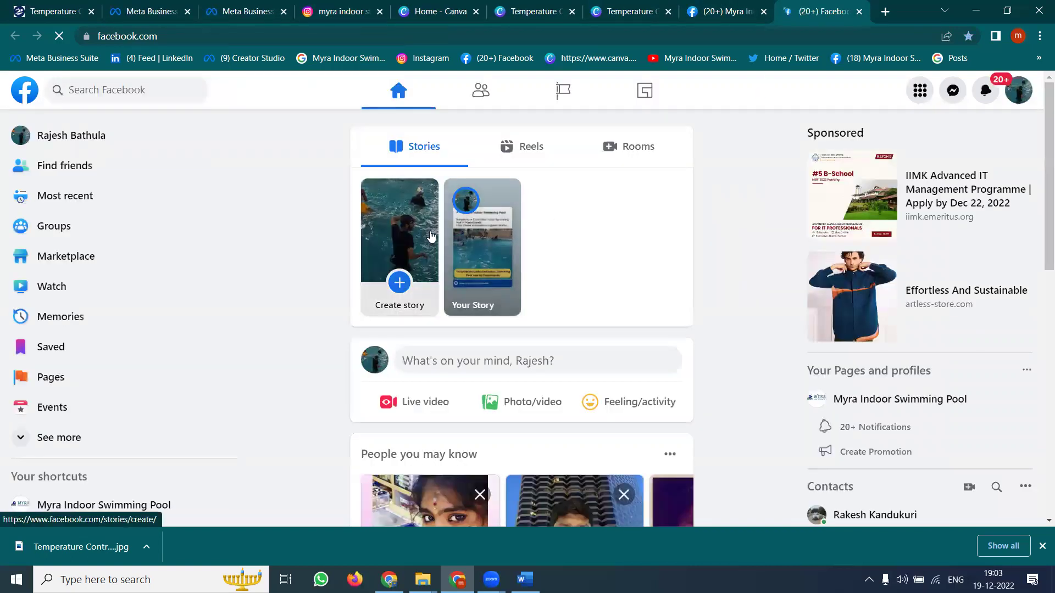
{"action": "left_click", "coordinate": [463, 244]}
{"action": "left_click", "coordinate": [623, 263]}
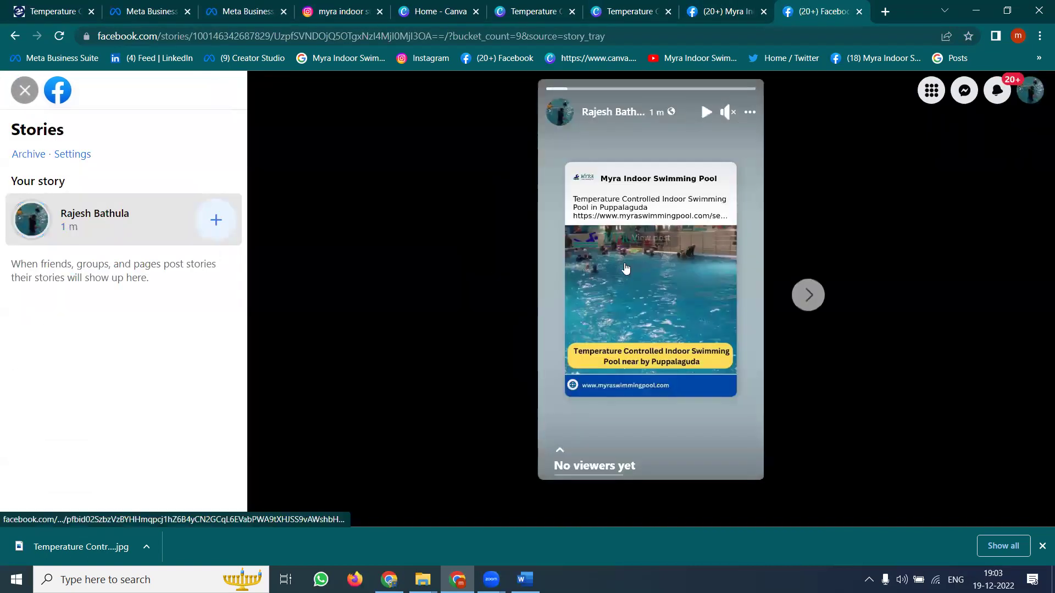
{"action": "left_click", "coordinate": [625, 266]}
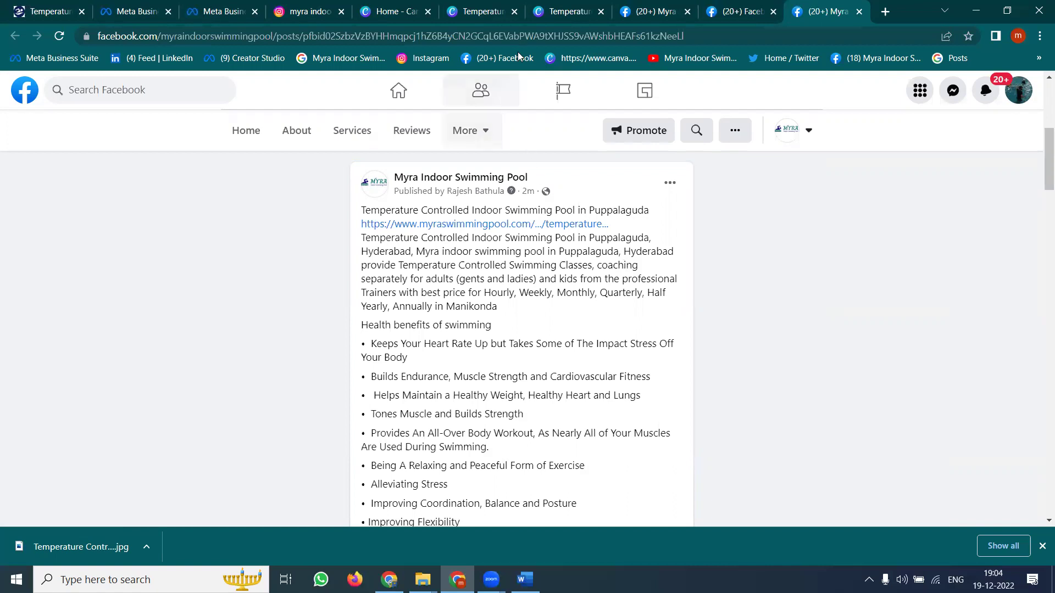
Step: Leave the story, examine the shared Puppalaguda post on the personal profile, and follow its website link
{"action": "left_click", "coordinate": [736, 11]}
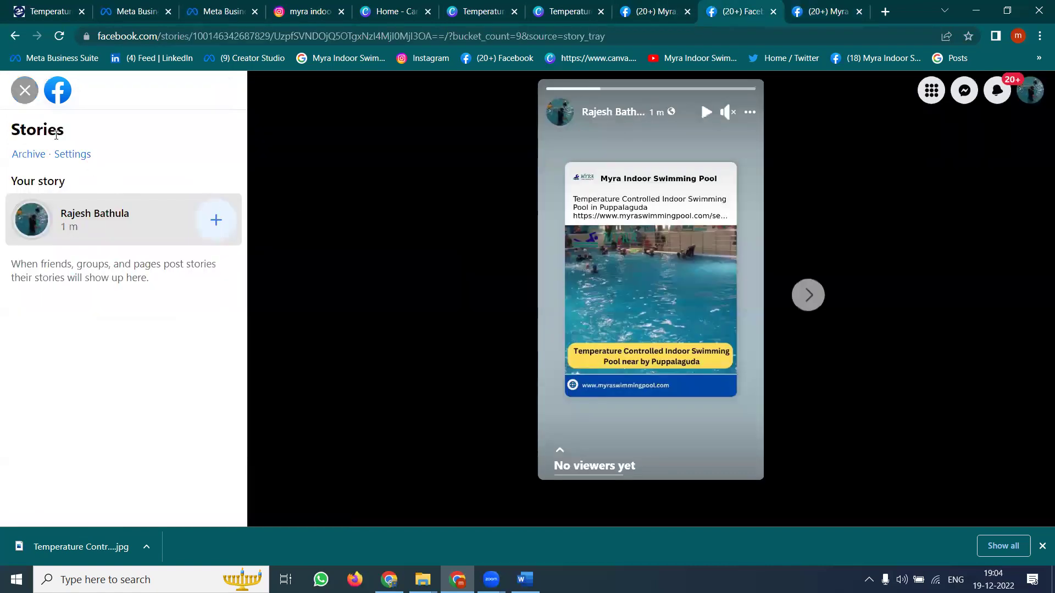
{"action": "left_click", "coordinate": [25, 90]}
{"action": "left_click", "coordinate": [86, 144]}
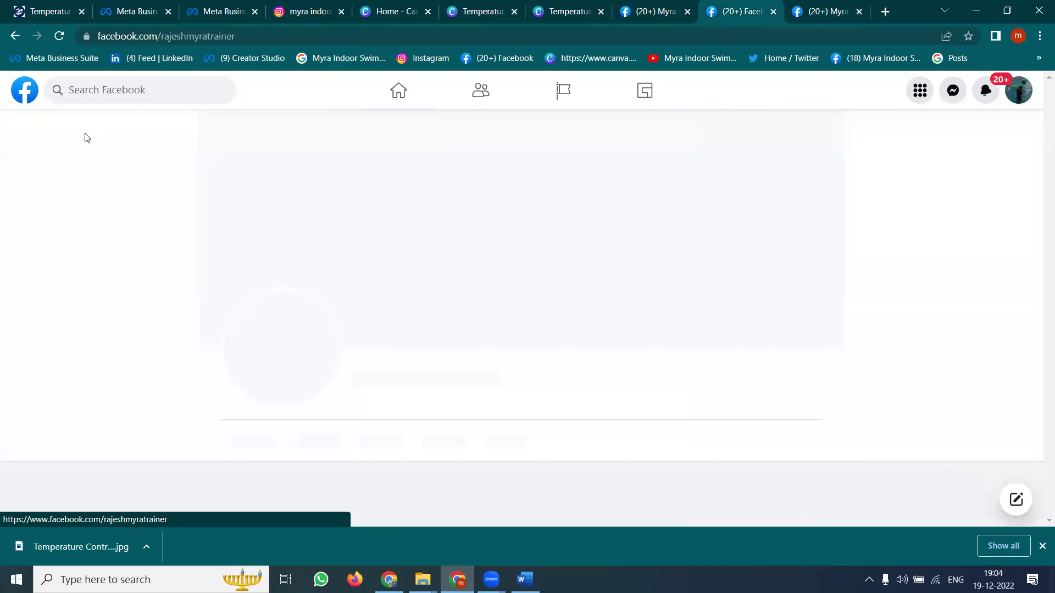
{"action": "scroll", "coordinate": [585, 251], "scroll_direction": "down", "scroll_amount": 5}
{"action": "scroll", "coordinate": [586, 248], "scroll_direction": "down", "scroll_amount": 10}
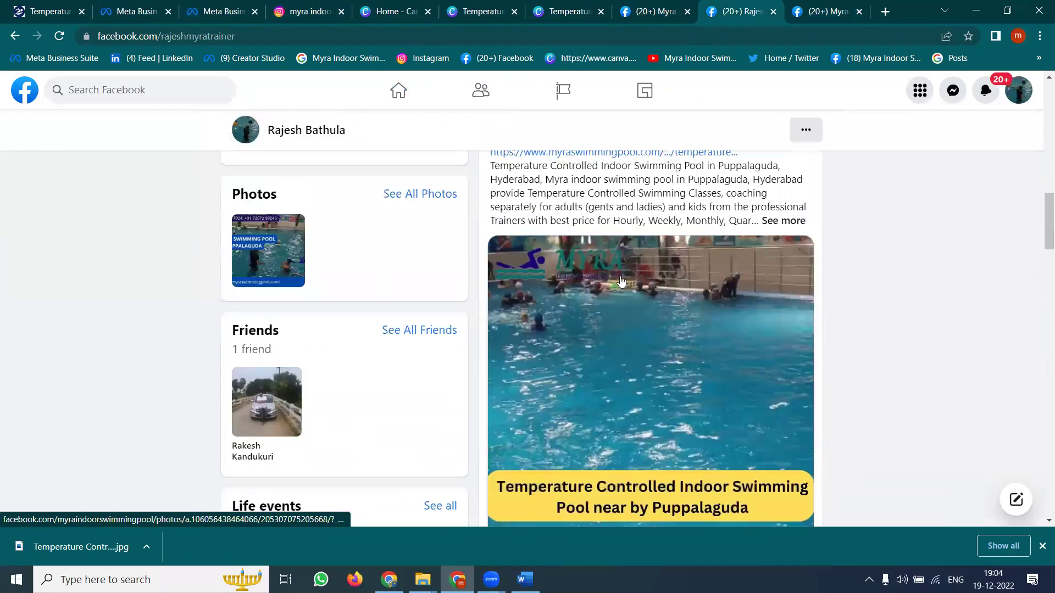
{"action": "scroll", "coordinate": [605, 308], "scroll_direction": "down", "scroll_amount": 5}
{"action": "scroll", "coordinate": [601, 321], "scroll_direction": "up", "scroll_amount": 4}
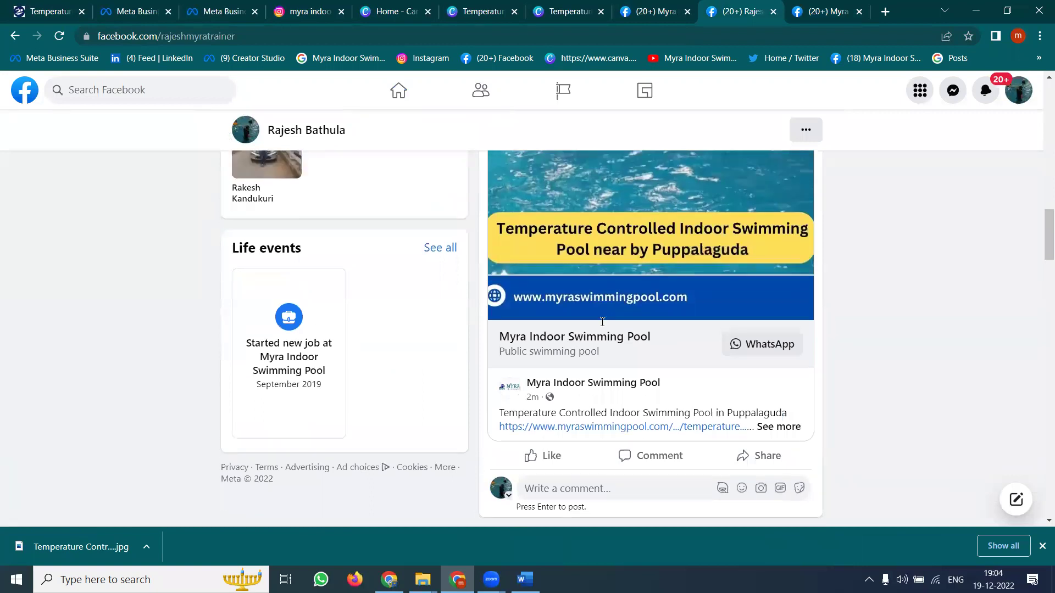
{"action": "scroll", "coordinate": [601, 319], "scroll_direction": "down", "scroll_amount": 3}
{"action": "mouse_move", "coordinate": [591, 301]}
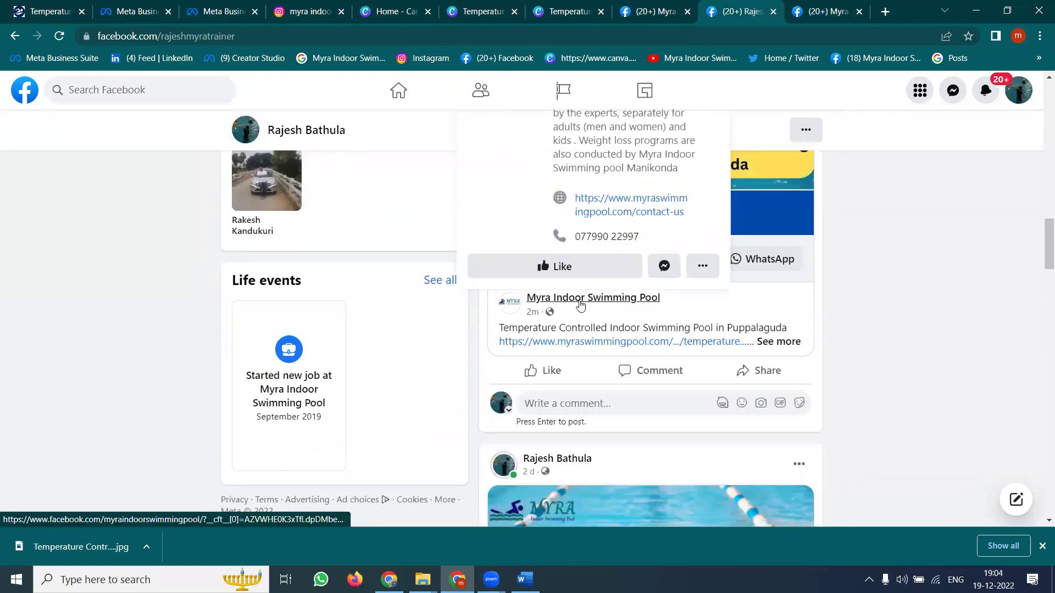
{"action": "scroll", "coordinate": [592, 304], "scroll_direction": "up", "scroll_amount": 2}
{"action": "scroll", "coordinate": [593, 305], "scroll_direction": "up", "scroll_amount": 5}
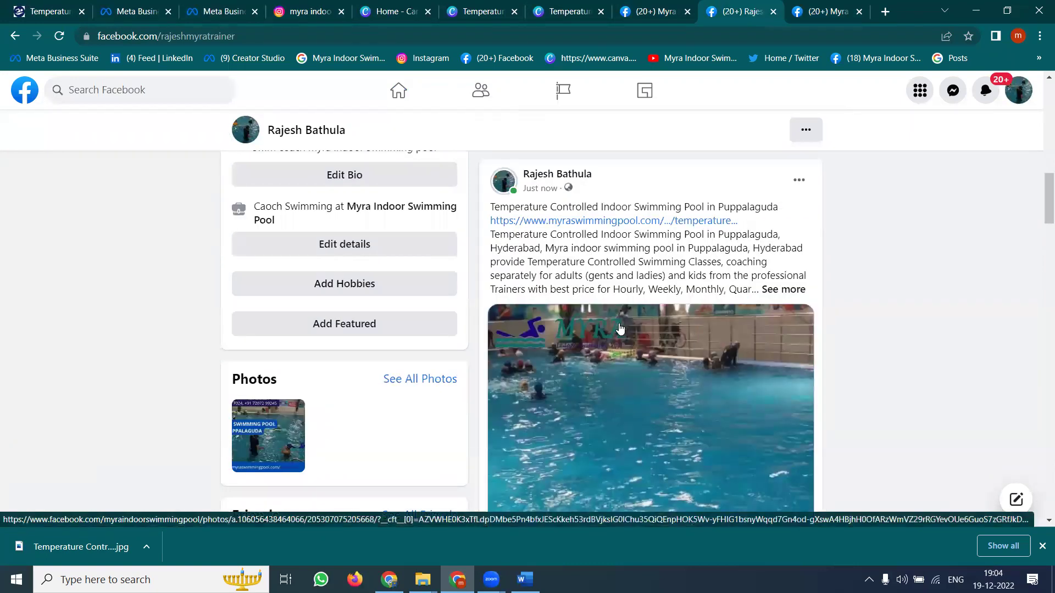
{"action": "left_click", "coordinate": [617, 222]}
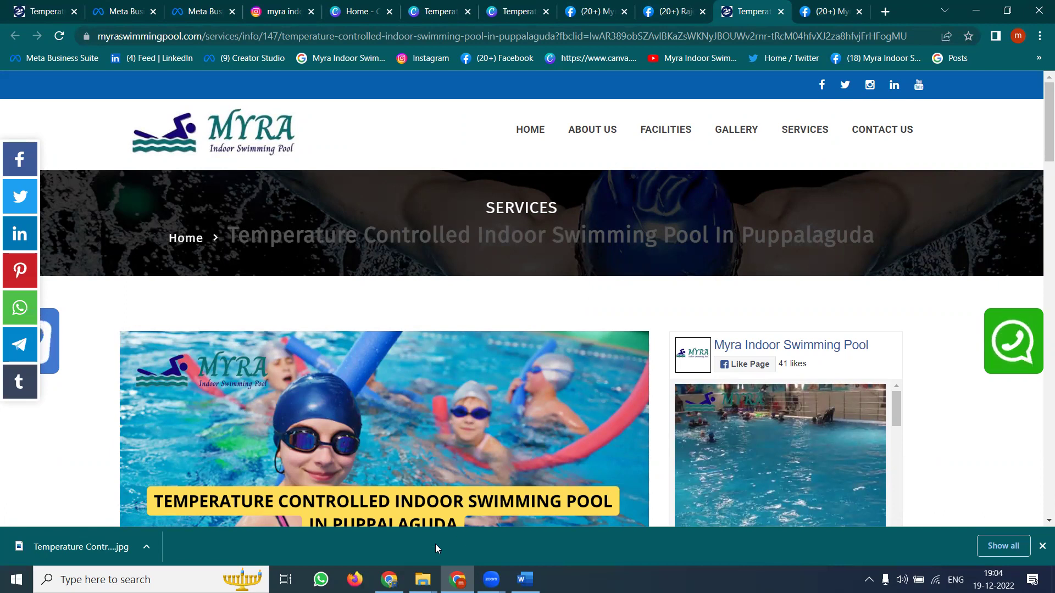
Step: Start a new story in Meta Business Suite for the pool's Facebook and Instagram accounts and add the downloaded Puppalaguda image
{"action": "left_click", "coordinate": [389, 579]}
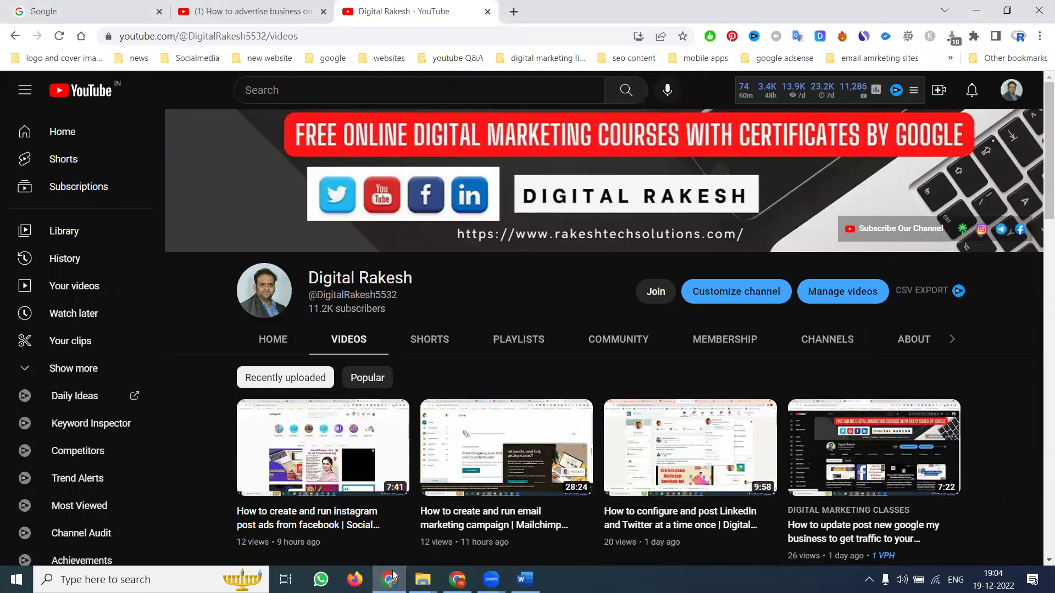
{"action": "left_click", "coordinate": [457, 579]}
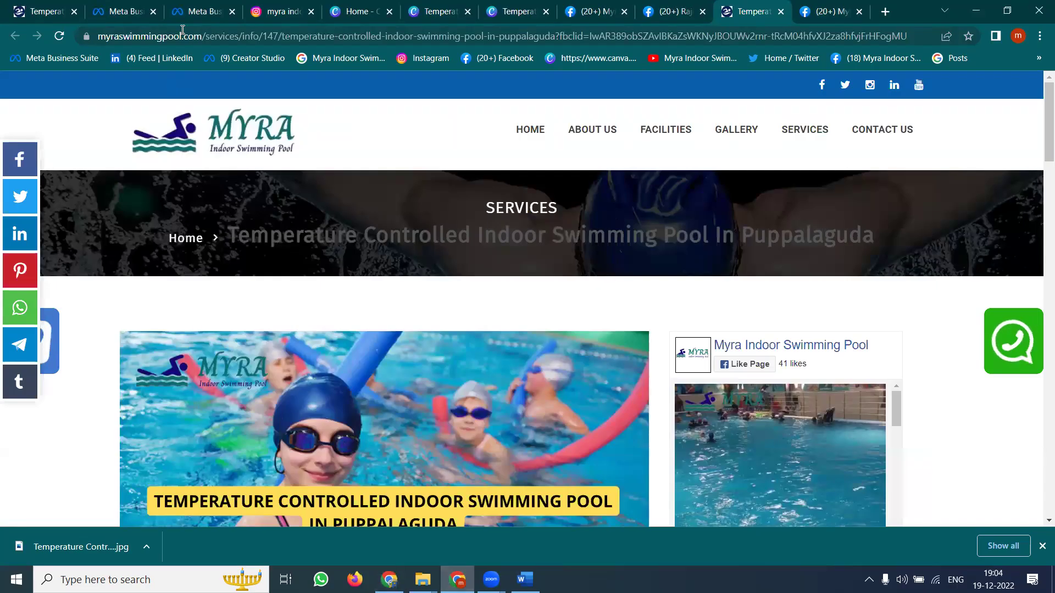
{"action": "left_click", "coordinate": [193, 5]}
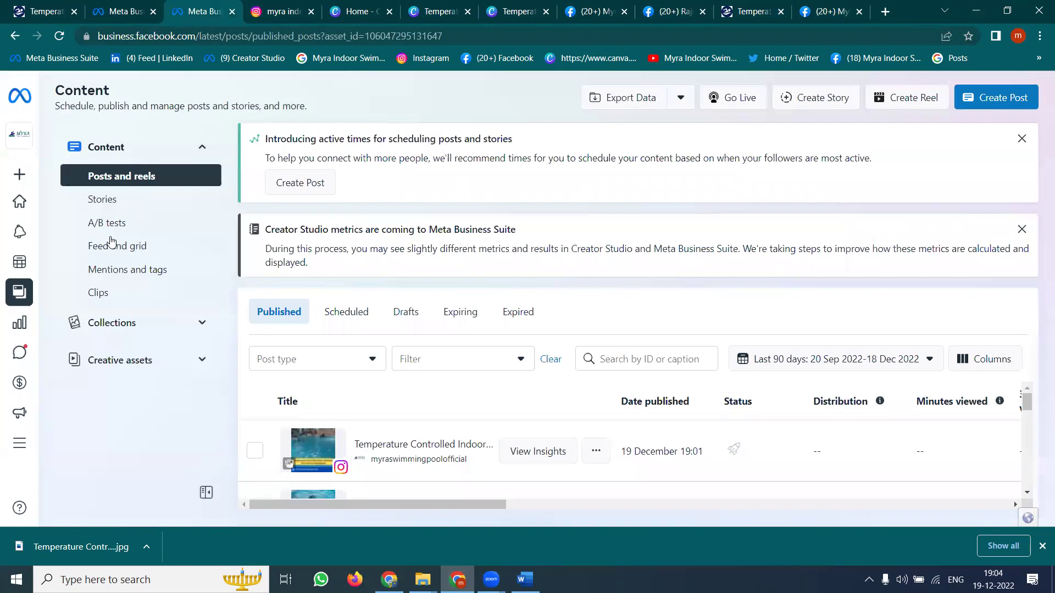
{"action": "left_click", "coordinate": [18, 449]}
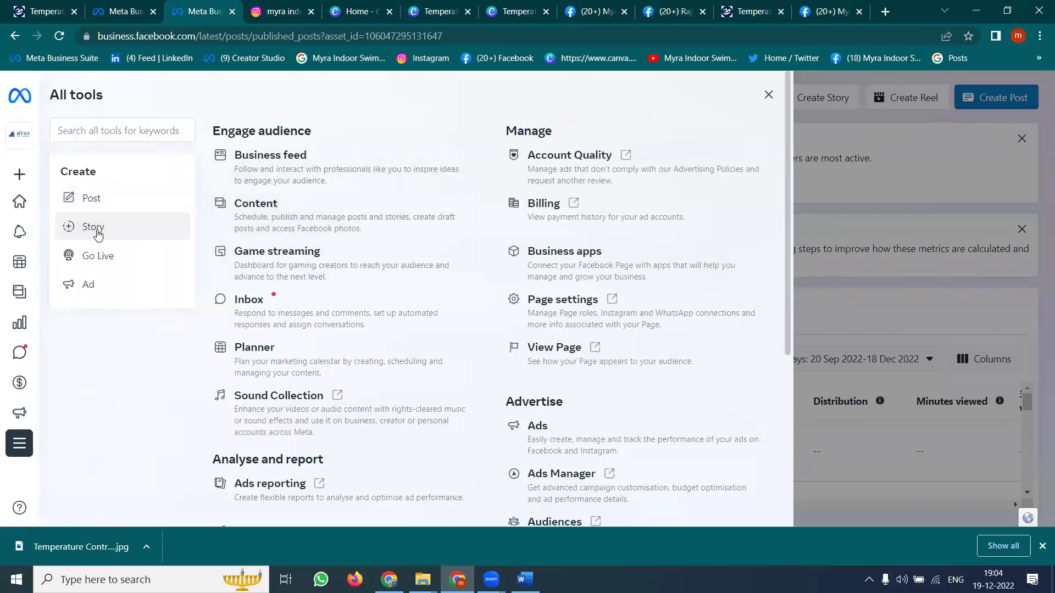
{"action": "left_click", "coordinate": [94, 230]}
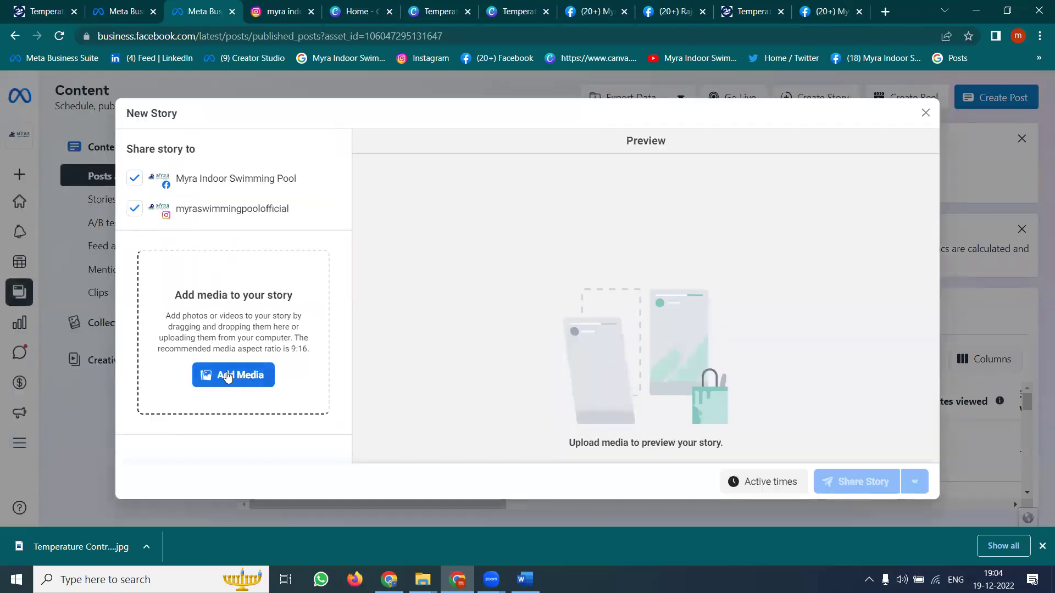
{"action": "left_click", "coordinate": [228, 376]}
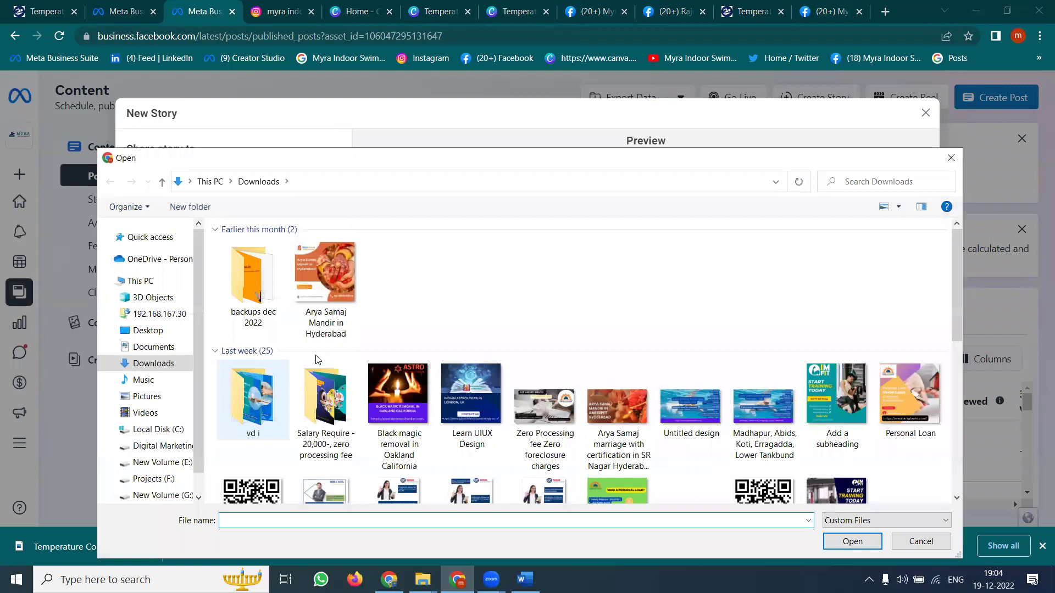
{"action": "scroll", "coordinate": [224, 422], "scroll_direction": "down", "scroll_amount": 10}
{"action": "double_click", "coordinate": [249, 414]}
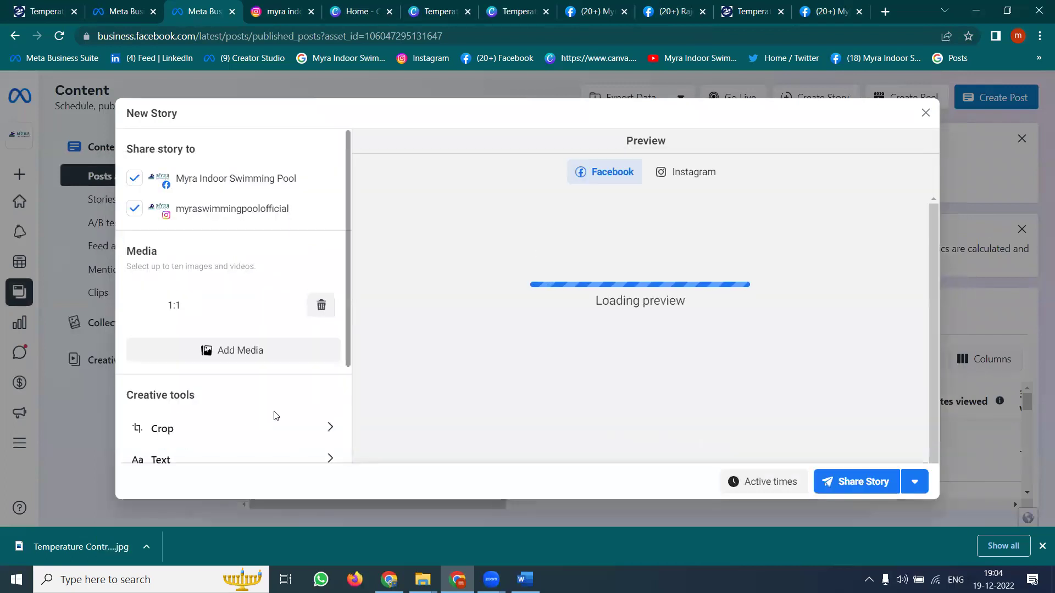
Step: Add a swipe-up link to the story using the copied address of the Puppalaguda service page on myraswimmingpool.com
{"action": "scroll", "coordinate": [271, 387], "scroll_direction": "down", "scroll_amount": 3}
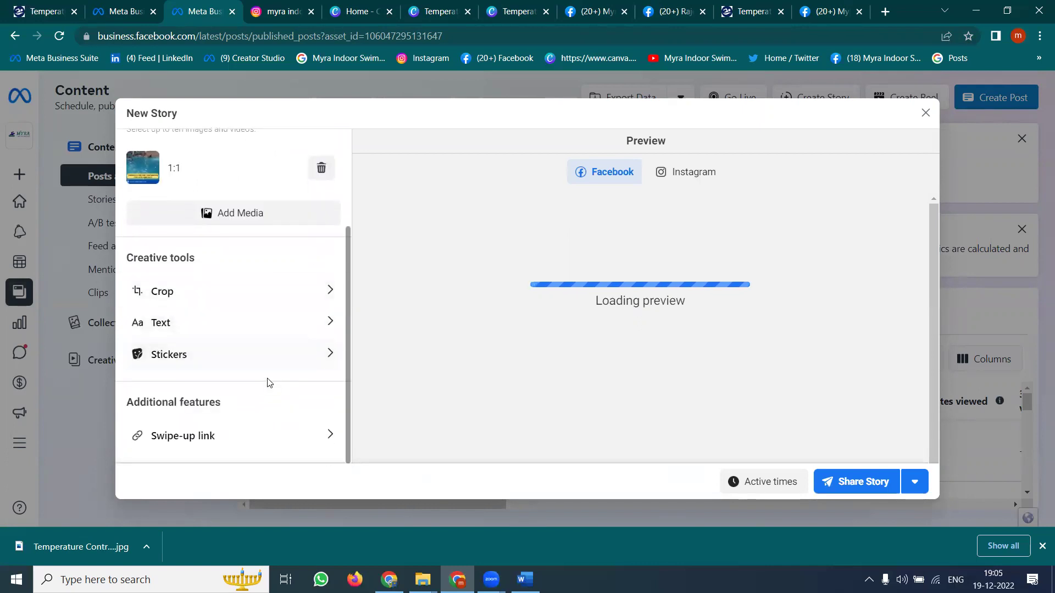
{"action": "left_click", "coordinate": [212, 435]}
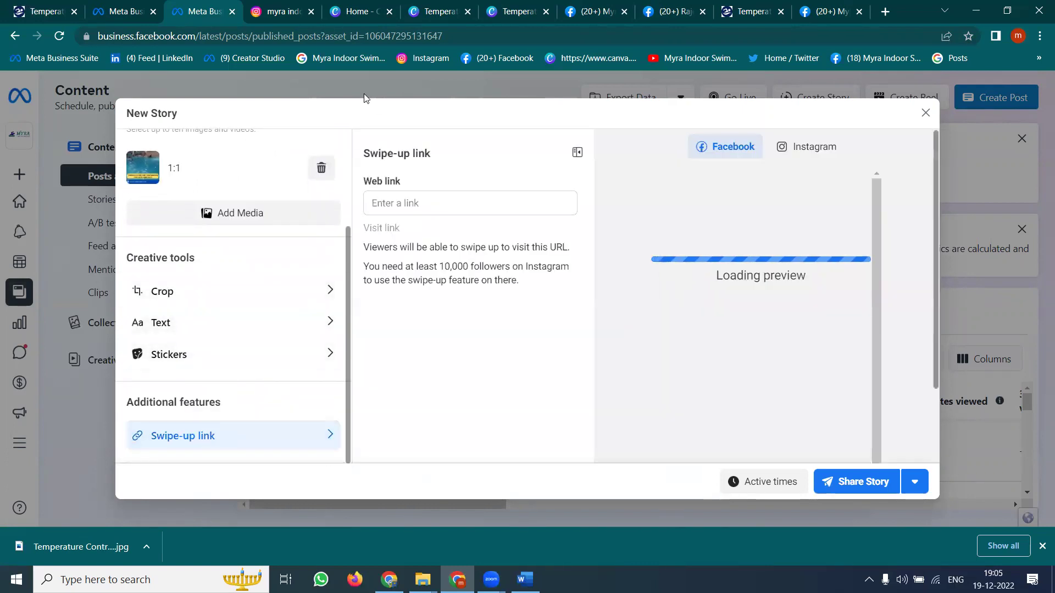
{"action": "left_click", "coordinate": [53, 4]}
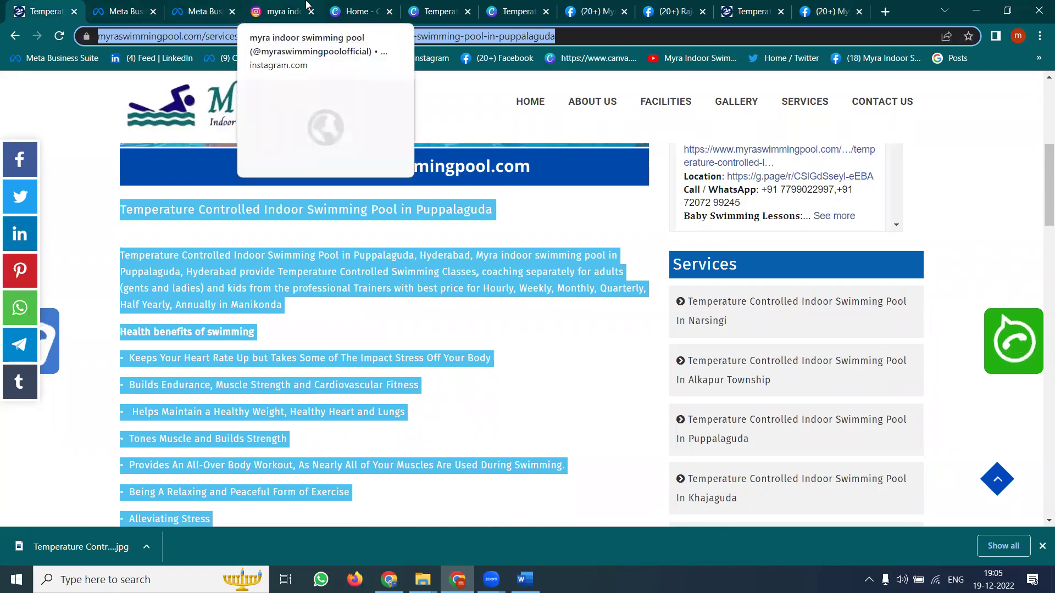
{"action": "left_click", "coordinate": [200, 11]}
{"action": "left_click", "coordinate": [410, 203]}
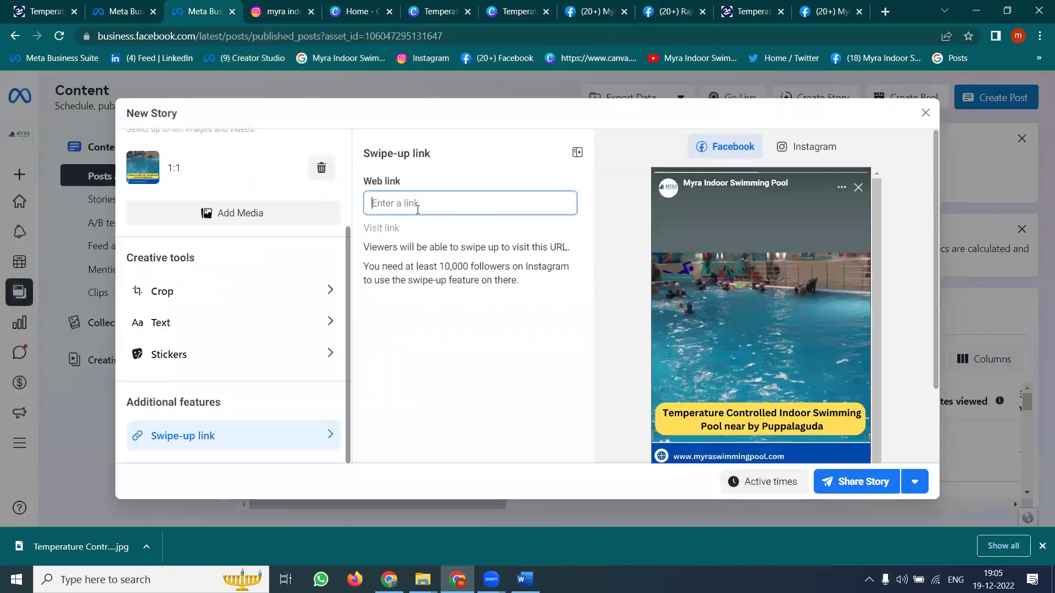
{"action": "key", "text": "ctrl+v"}
{"action": "left_click_drag", "start_coordinate": [439, 268], "coordinate": [542, 264]}
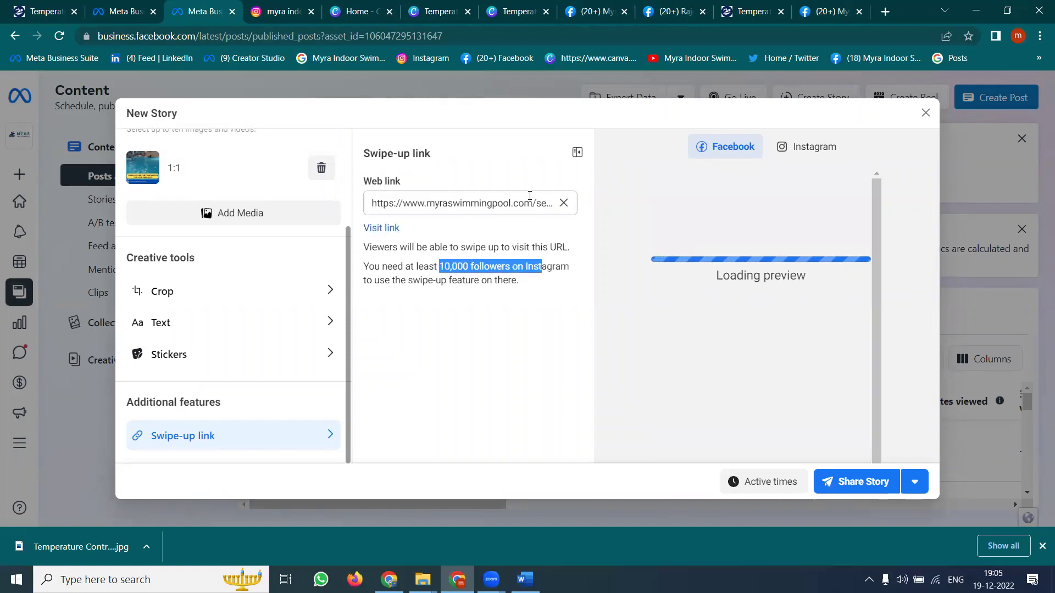
Step: Preview the story for Facebook and Instagram, and share it to both accounts
{"action": "scroll", "coordinate": [773, 230], "scroll_direction": "down", "scroll_amount": 1}
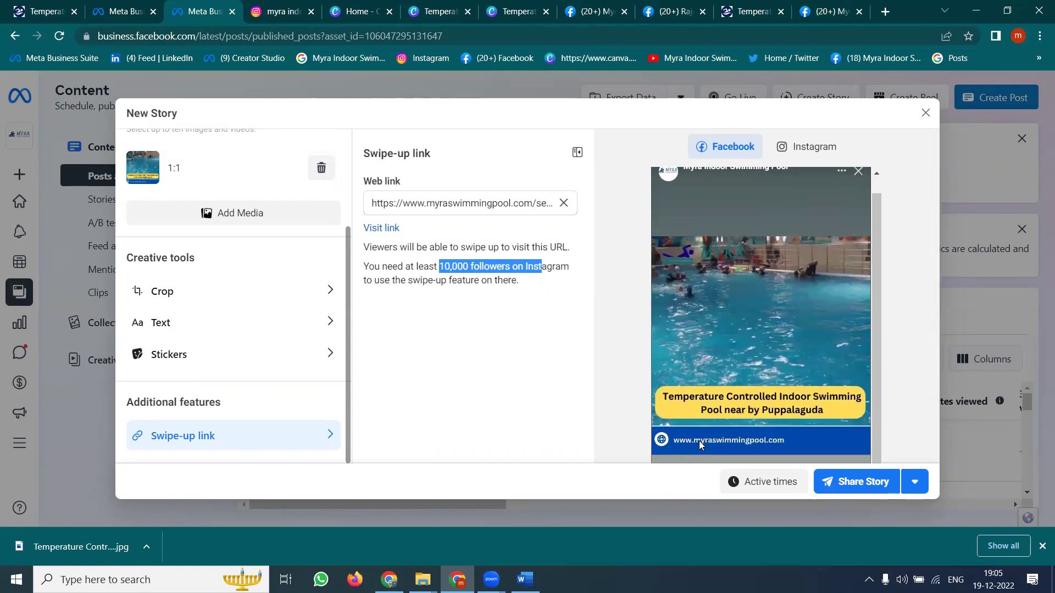
{"action": "left_click", "coordinate": [802, 148]}
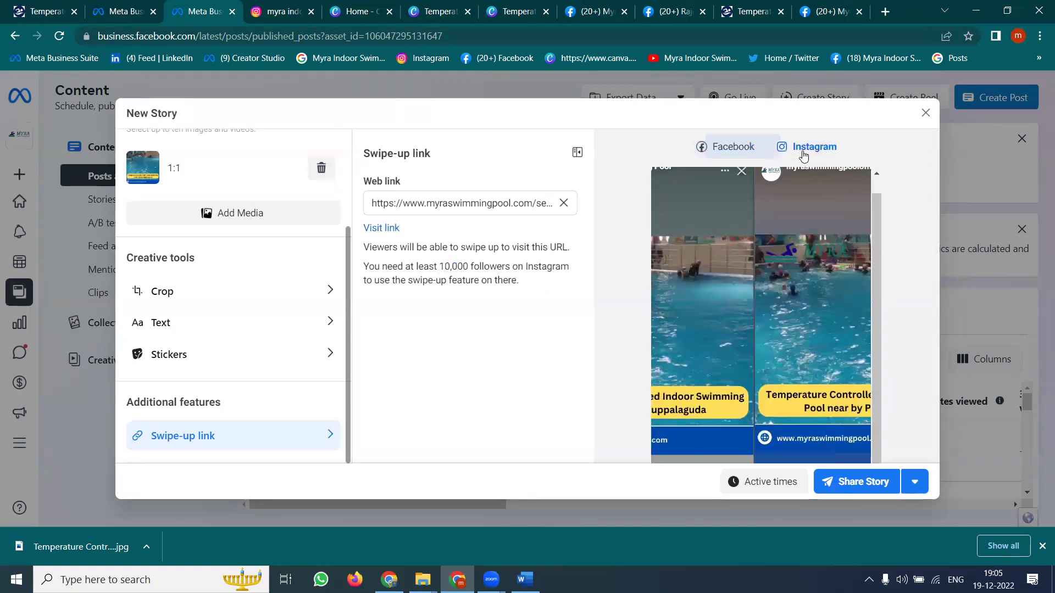
{"action": "left_click", "coordinate": [752, 156]}
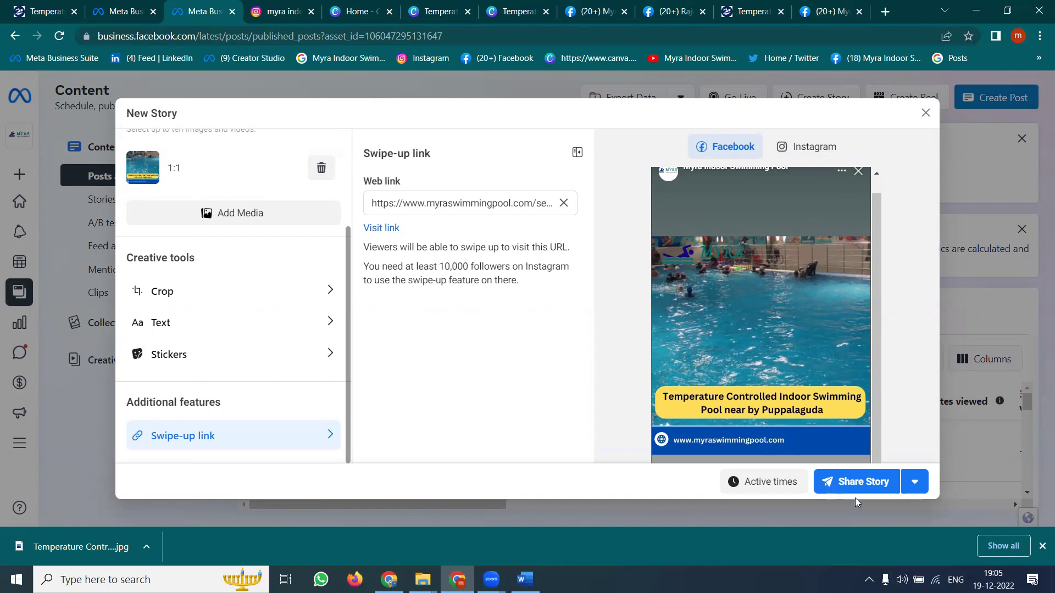
{"action": "left_click", "coordinate": [864, 475]}
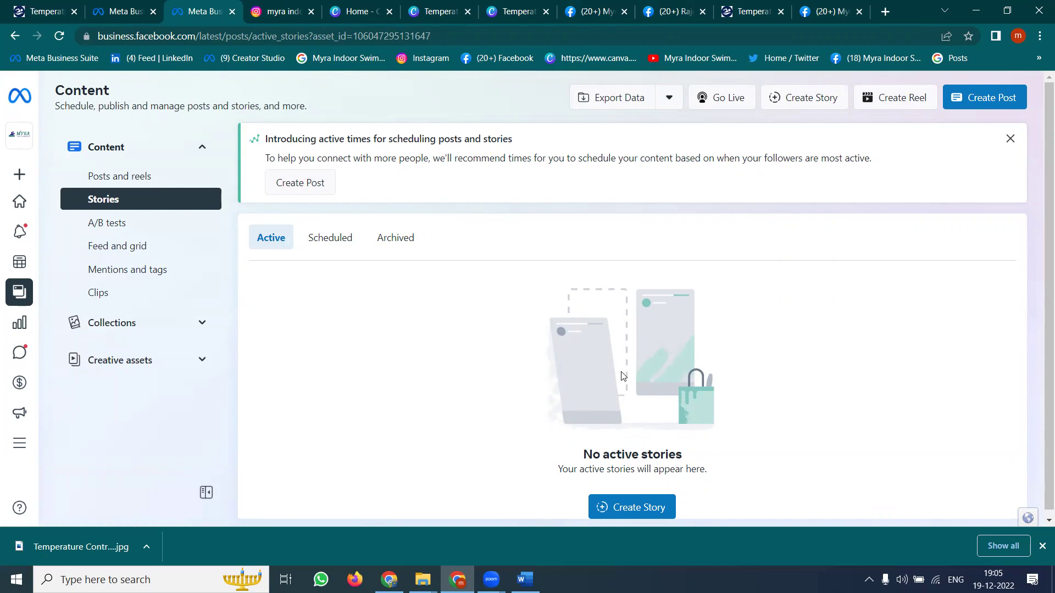
Step: Reload Instagram, open the myraswimmingpoolofficial profile from the home feed, and check its profile picture for the shared story
{"action": "left_click", "coordinate": [283, 14]}
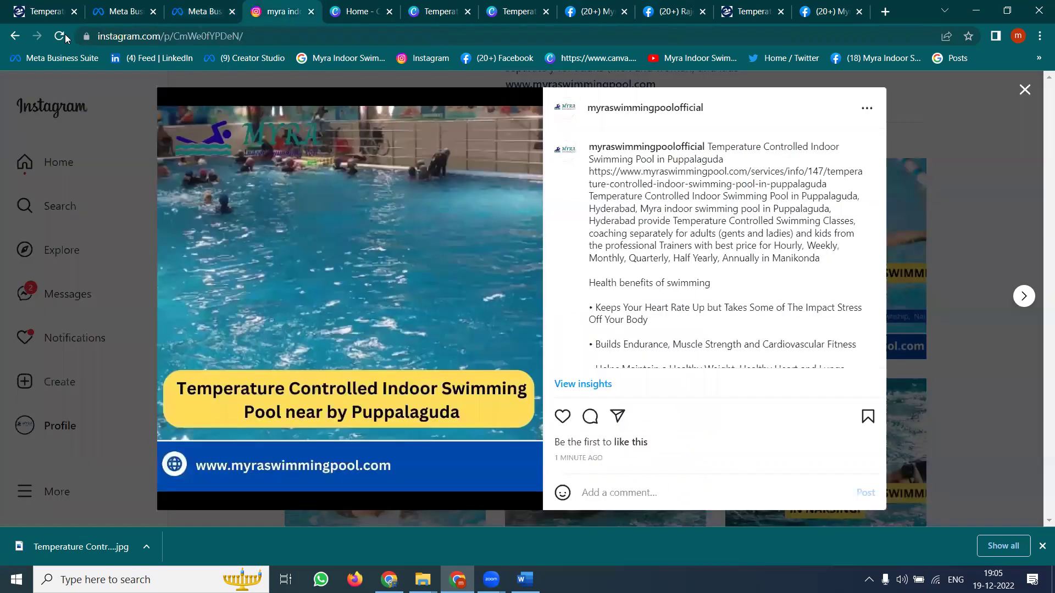
{"action": "left_click", "coordinate": [59, 36]}
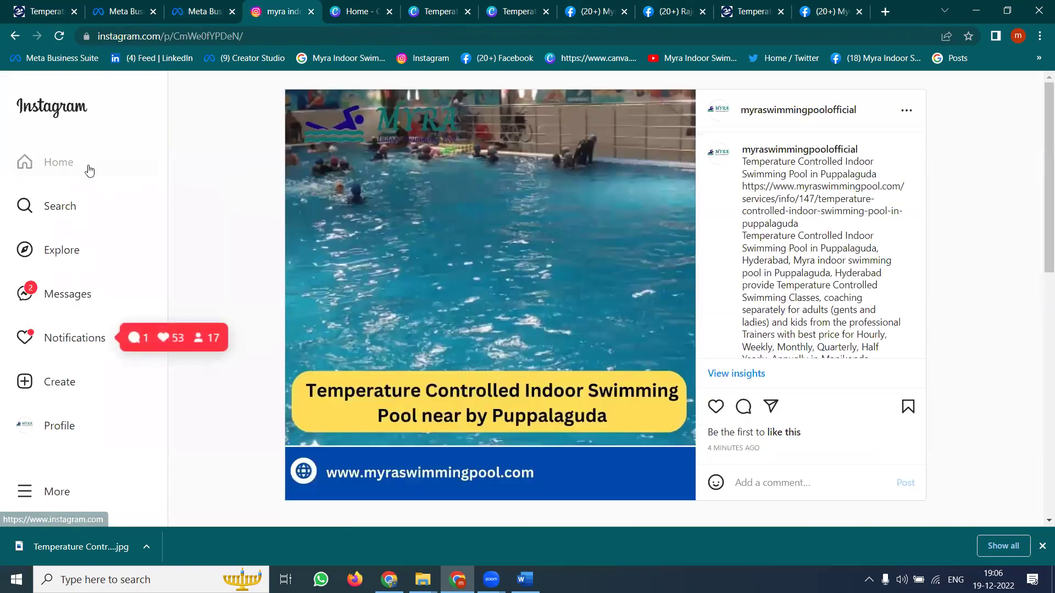
{"action": "left_click", "coordinate": [87, 167]}
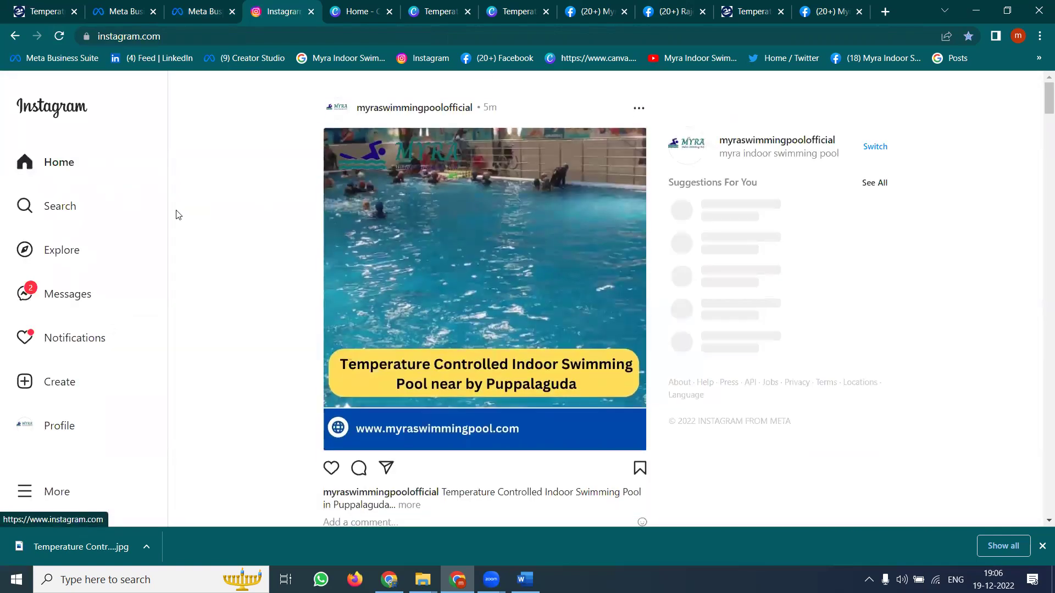
{"action": "left_click", "coordinate": [732, 139]}
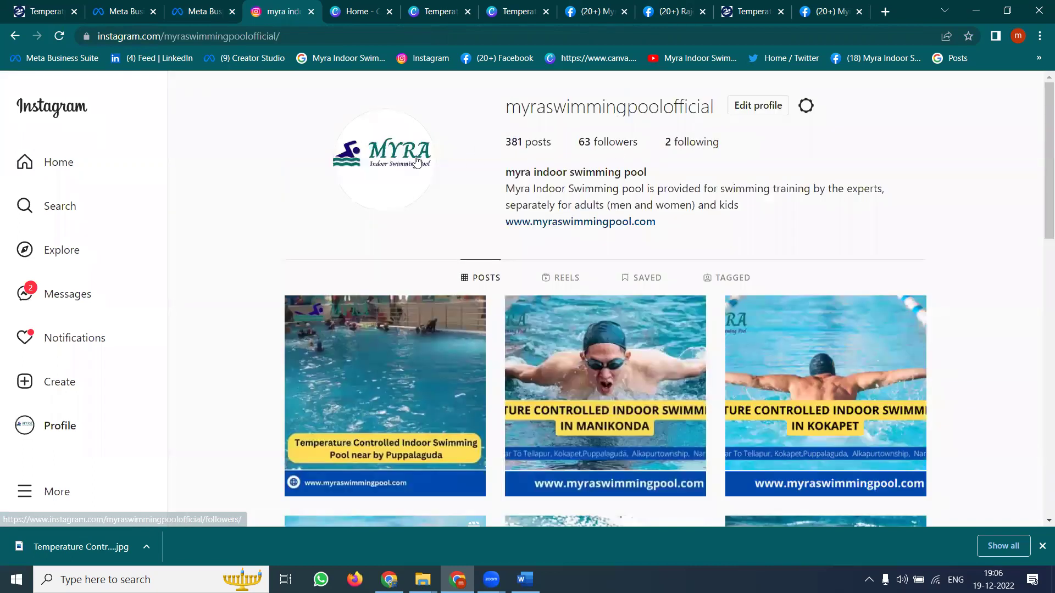
{"action": "left_click", "coordinate": [417, 161]}
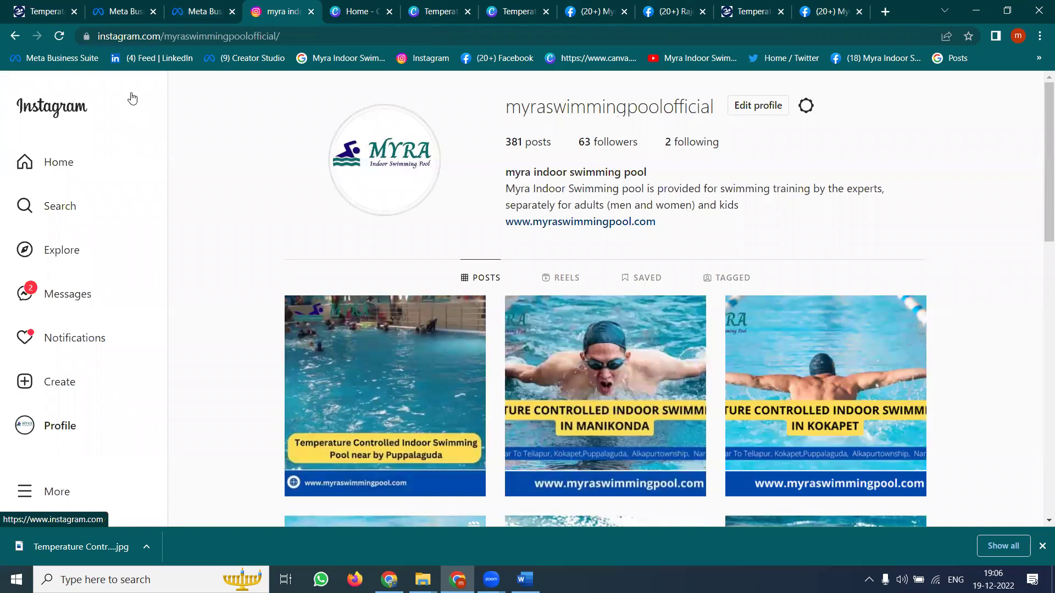
Step: Check Facebook's home feed and the Myra Indoor Swimming Pool page's profile picture for the shared story
{"action": "left_click", "coordinate": [574, 12]}
{"action": "left_click", "coordinate": [663, 10]}
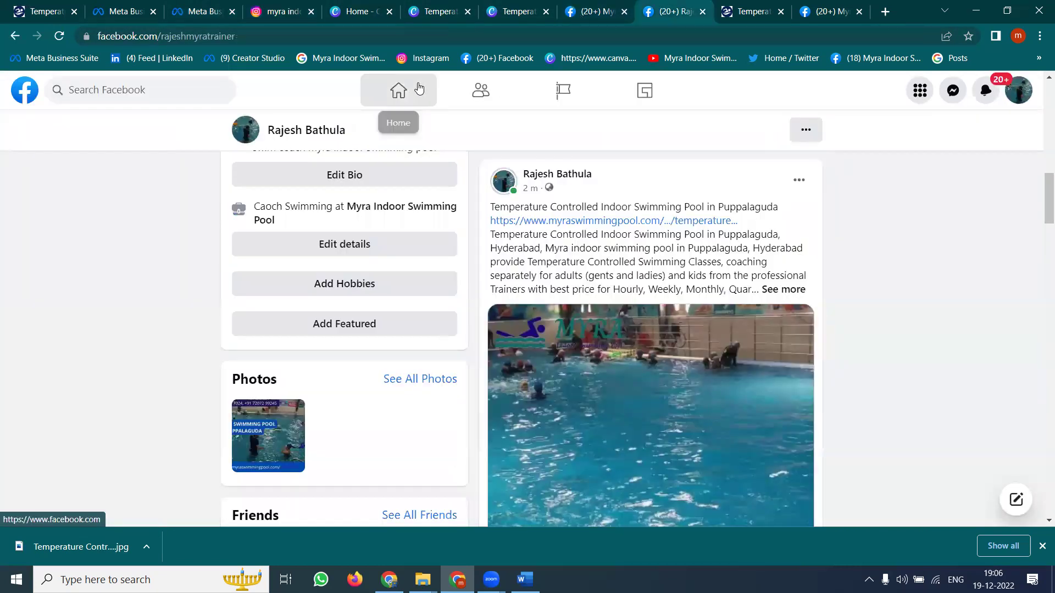
{"action": "left_click", "coordinate": [419, 89]}
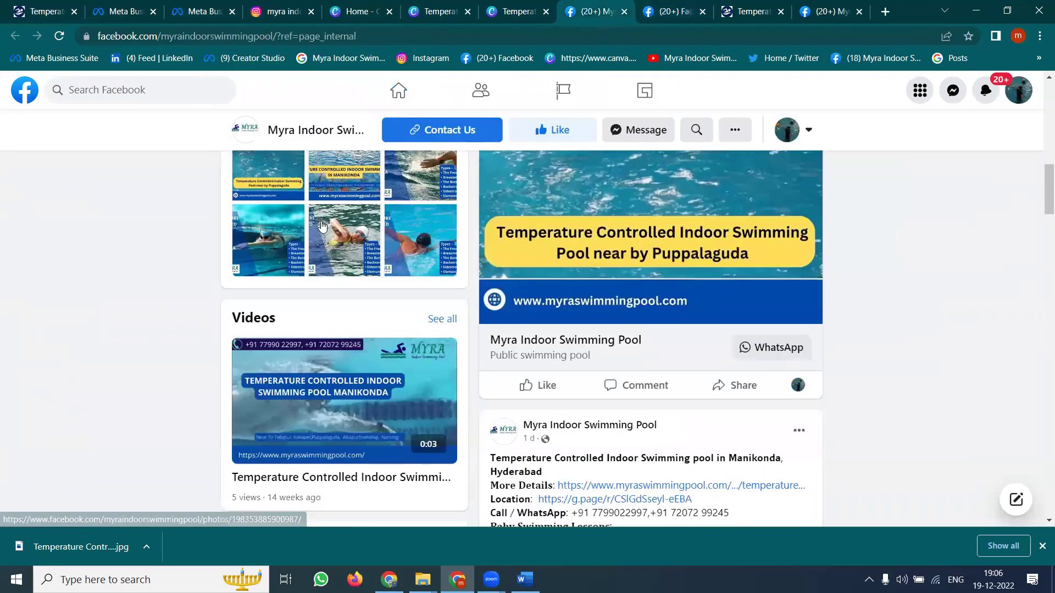
{"action": "scroll", "coordinate": [324, 226], "scroll_direction": "up", "scroll_amount": 10}
{"action": "left_click", "coordinate": [258, 391]}
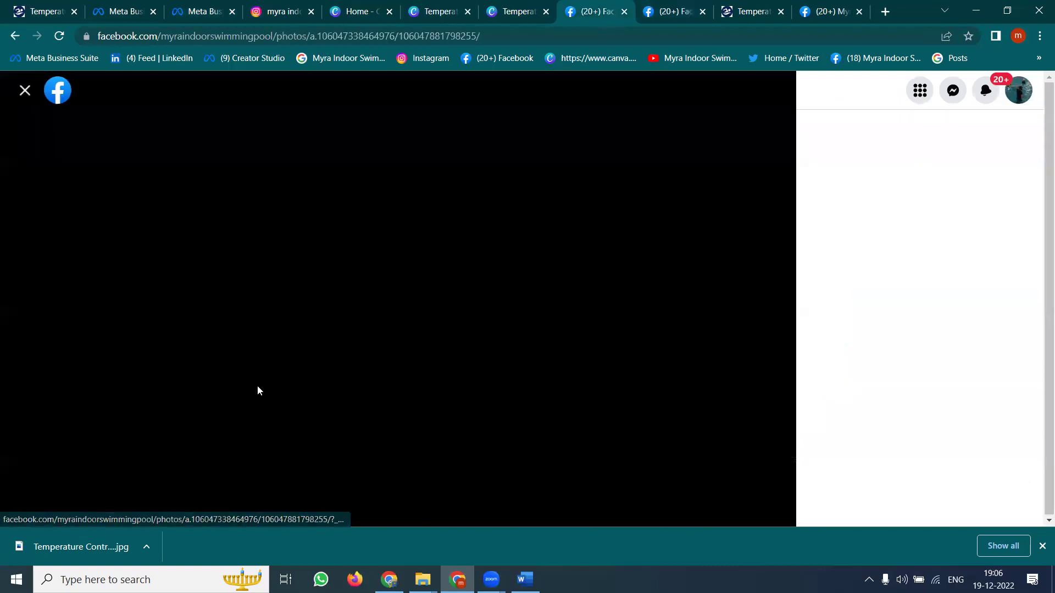
{"action": "left_click", "coordinate": [23, 90]}
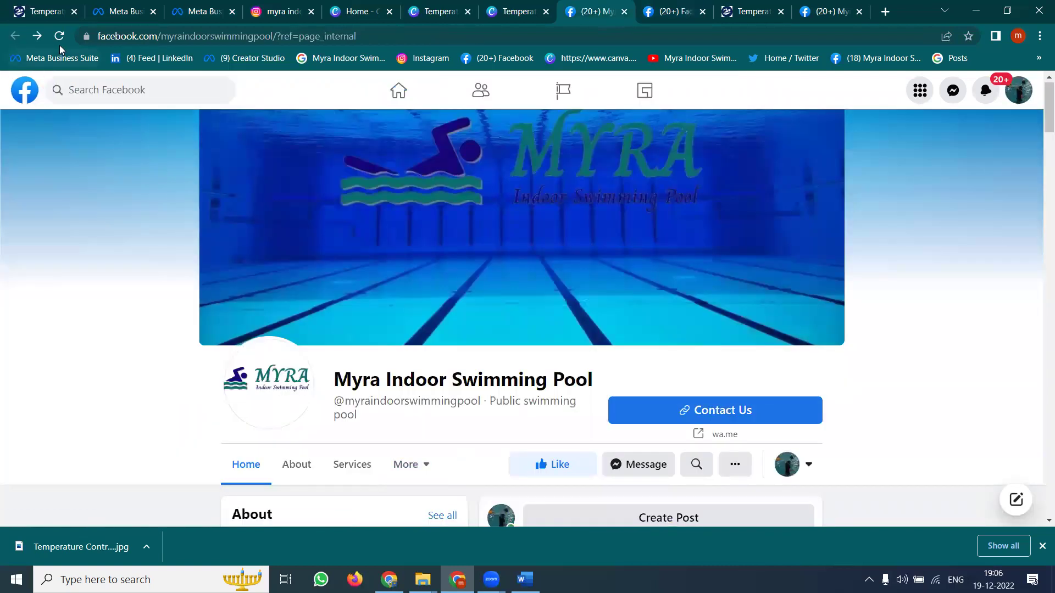
Step: Reload the Myra Indoor Swimming Pool Facebook page, view its Puppalaguda story and the story's insights, and close the story
{"action": "left_click", "coordinate": [59, 36]}
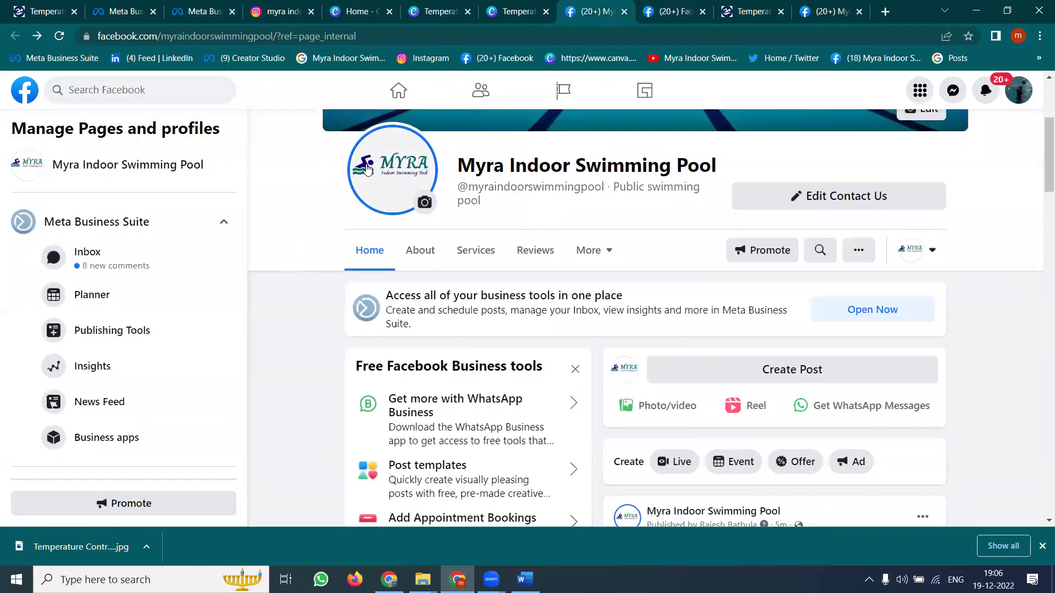
{"action": "left_click", "coordinate": [367, 169]}
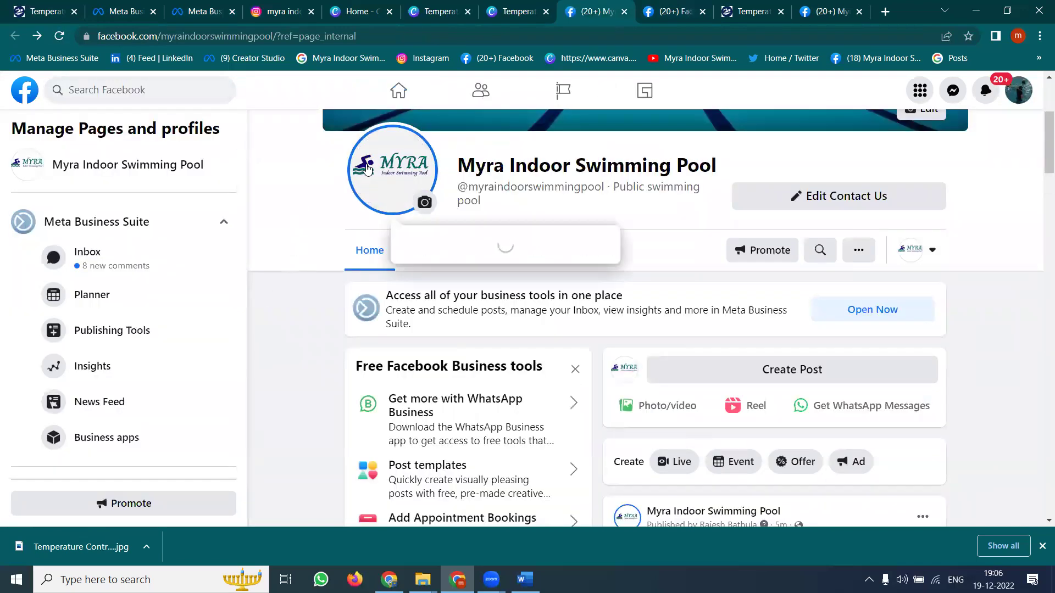
{"action": "left_click", "coordinate": [431, 242]}
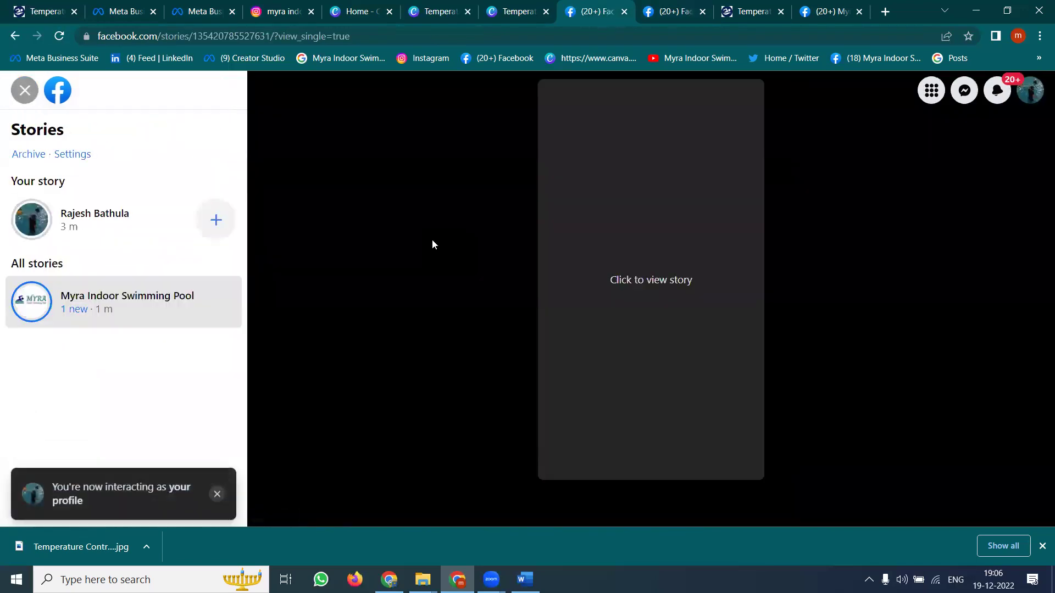
{"action": "left_click", "coordinate": [657, 284]}
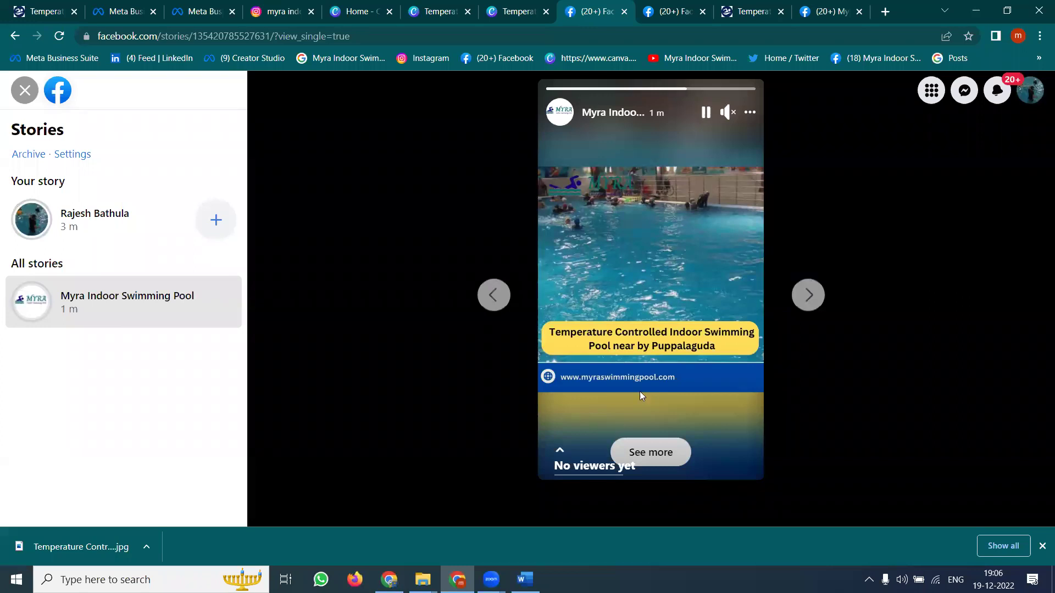
{"action": "left_click", "coordinate": [657, 456]}
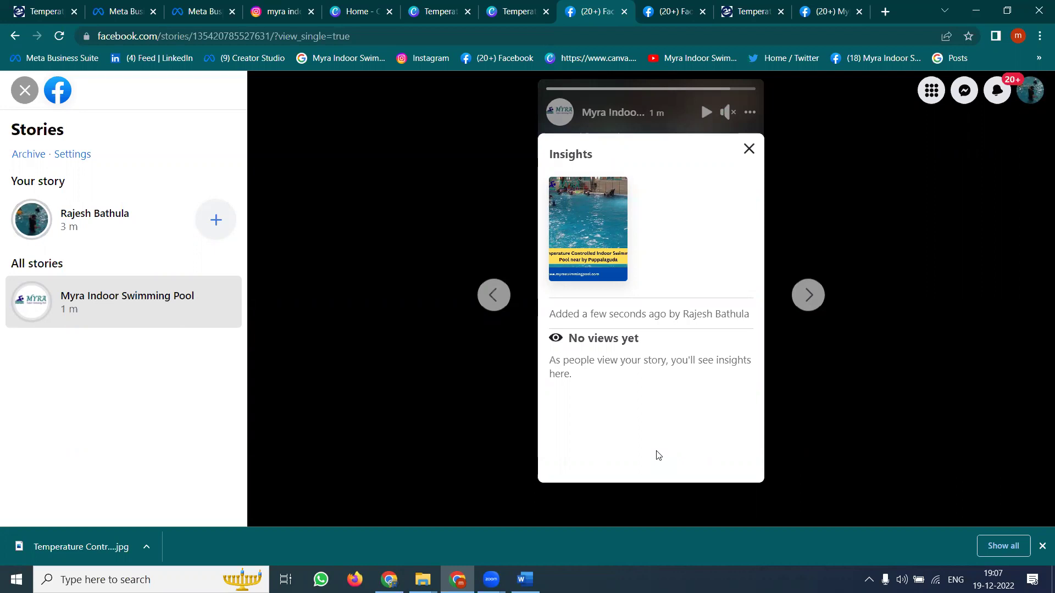
{"action": "left_click", "coordinate": [24, 90]}
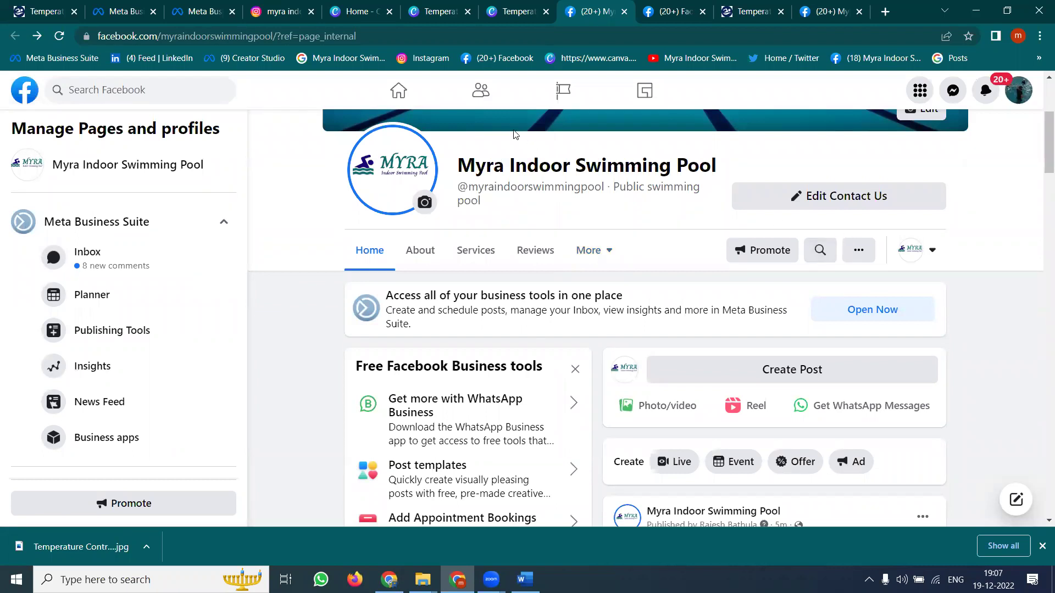
Step: Recheck the pool's Instagram profile and return to the empty post composer in Meta Business Suite
{"action": "left_click", "coordinate": [279, 6]}
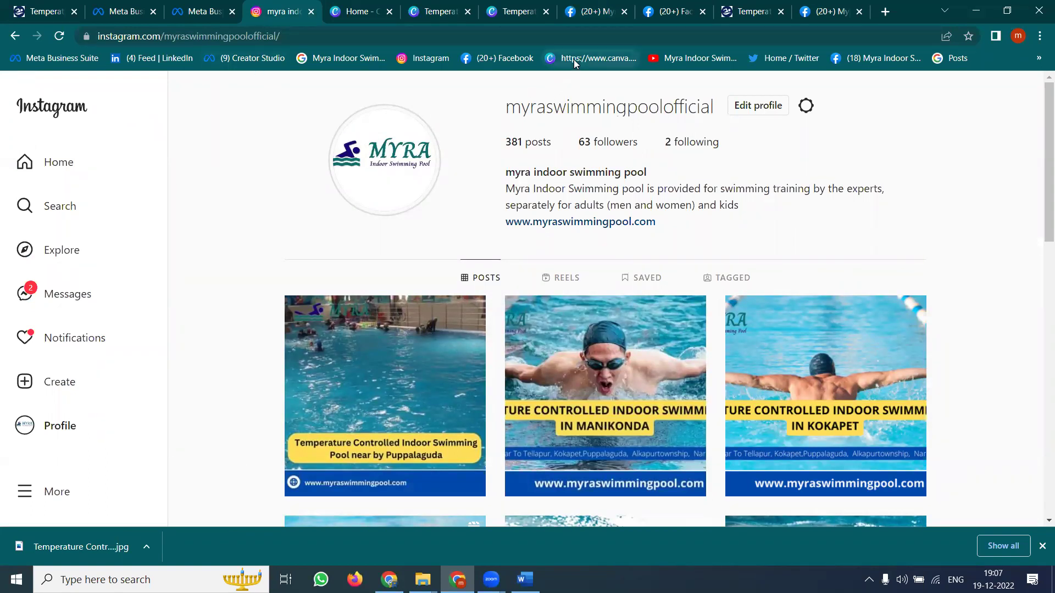
{"action": "left_click", "coordinate": [125, 12]}
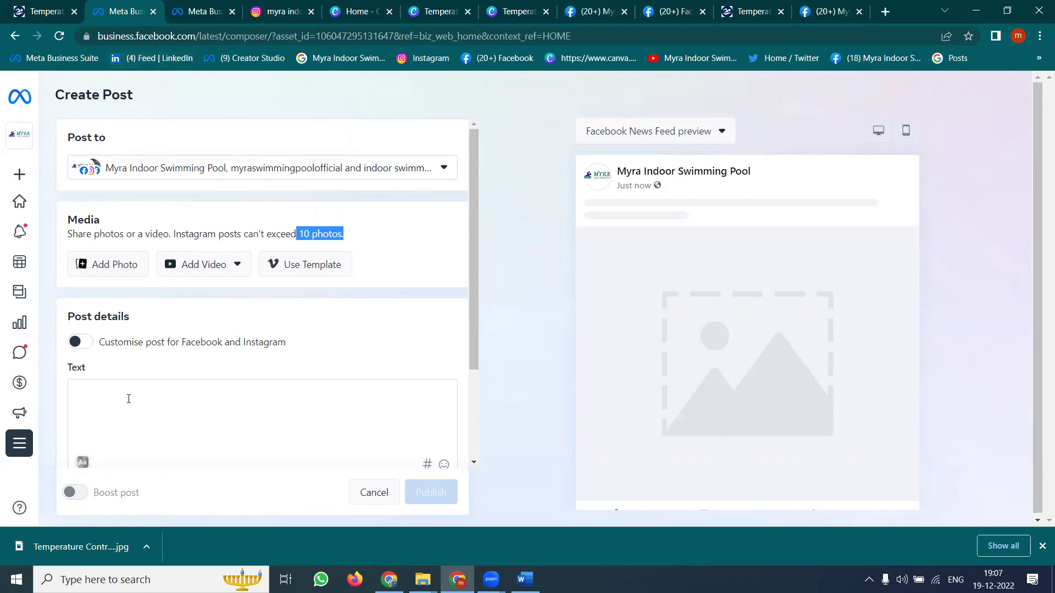
{"action": "left_click", "coordinate": [390, 578]}
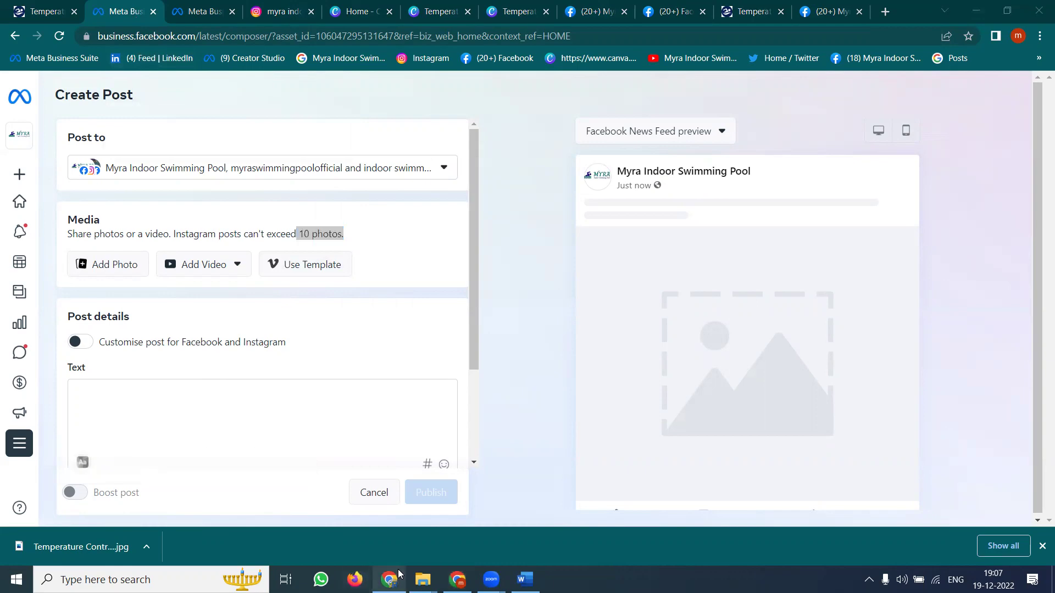